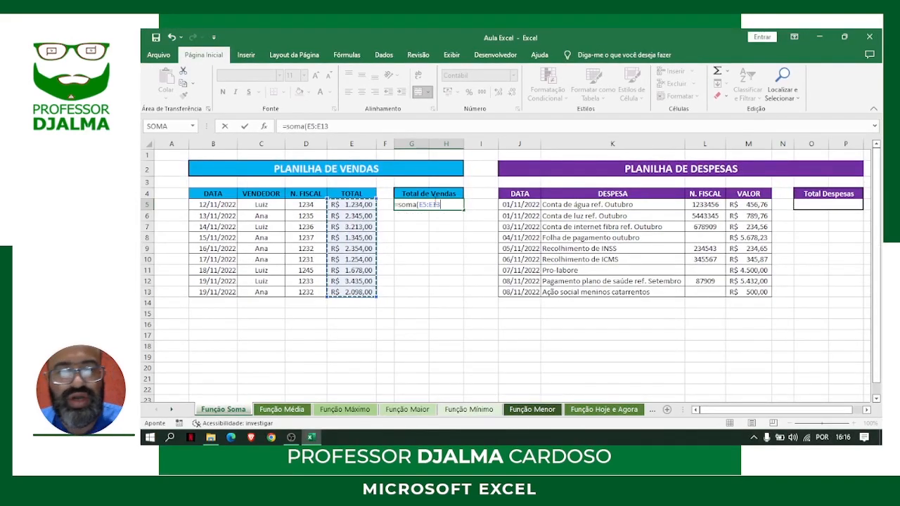
Complete the SOMA formula over E5:E13 under Total de Vendas and format the result in bold red
{"action": "key", "text": "Return"}
{"action": "left_click", "coordinate": [432, 204]}
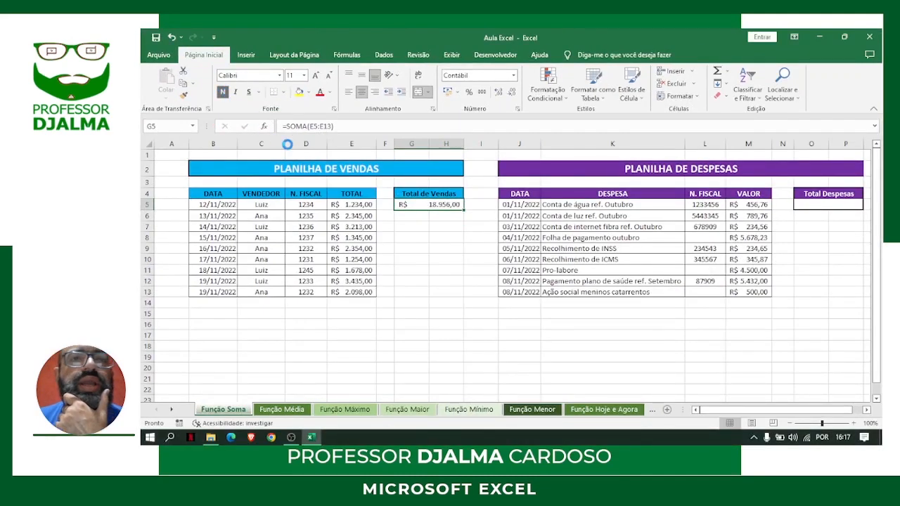
{"action": "left_click", "coordinate": [223, 92]}
{"action": "left_click", "coordinate": [329, 92]}
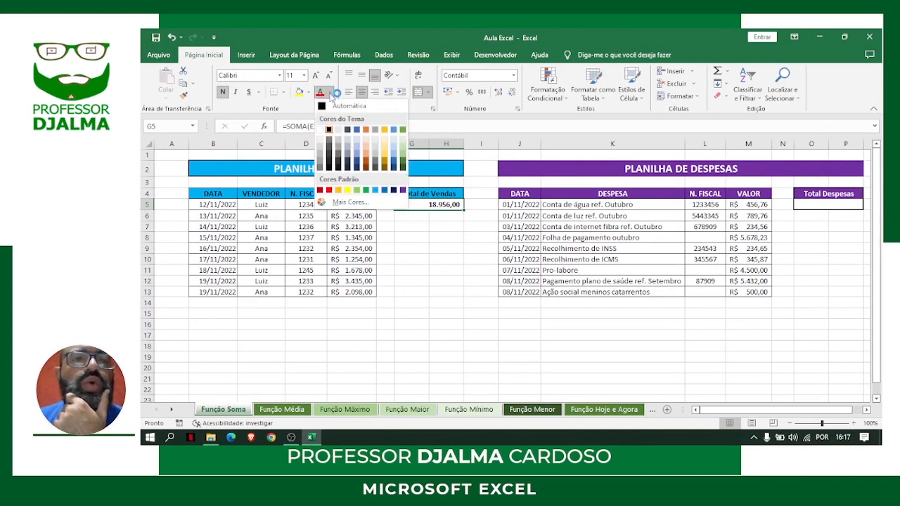
{"action": "left_click", "coordinate": [329, 190]}
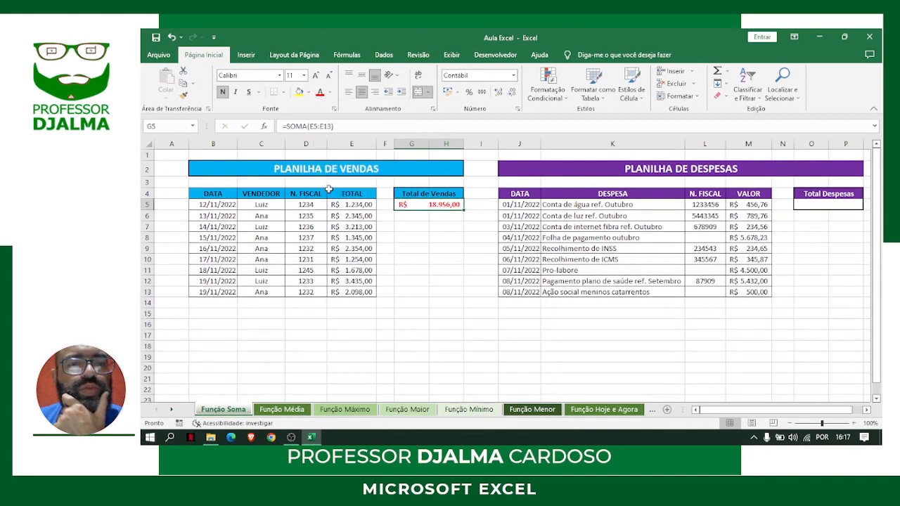
{"action": "left_click", "coordinate": [427, 249]}
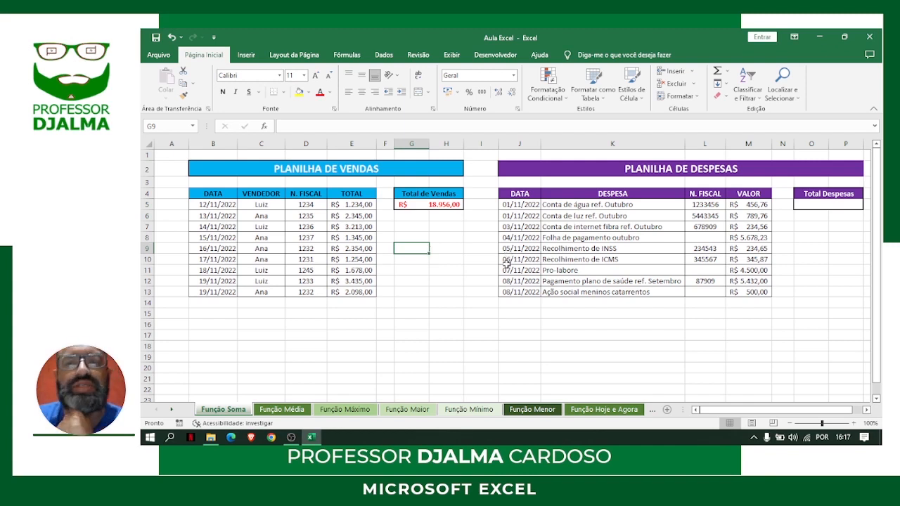
Review the title, dates and each expense description in the PLANILHA DE DESPESAS table
{"action": "left_click", "coordinate": [659, 169]}
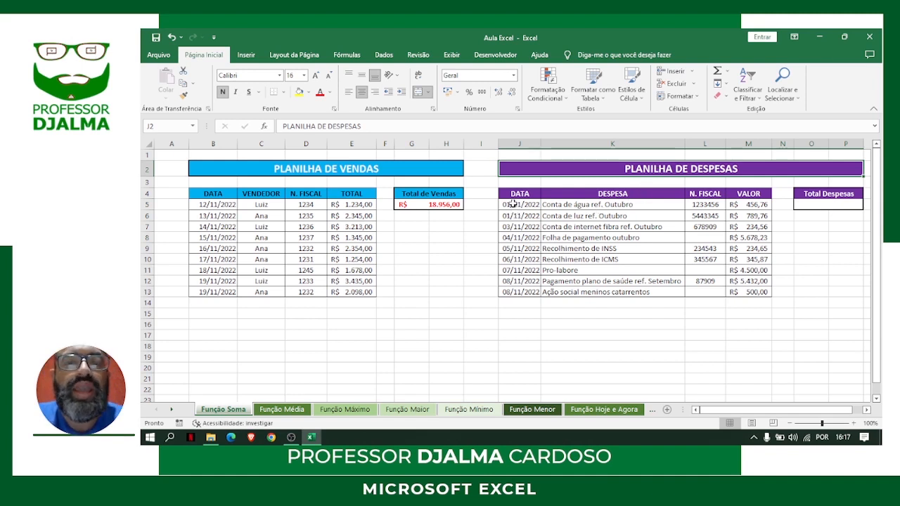
{"action": "left_click_drag", "start_coordinate": [513, 204], "coordinate": [519, 292]}
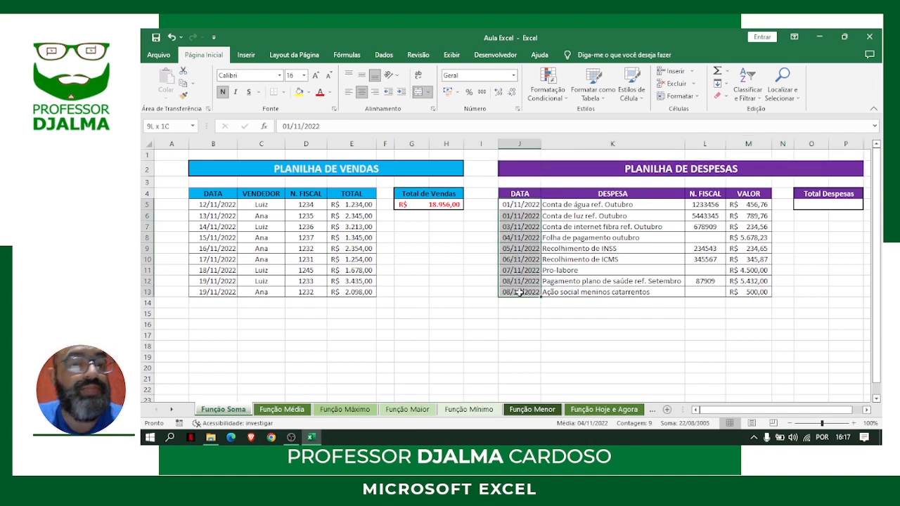
{"action": "left_click_drag", "start_coordinate": [524, 205], "coordinate": [525, 292]}
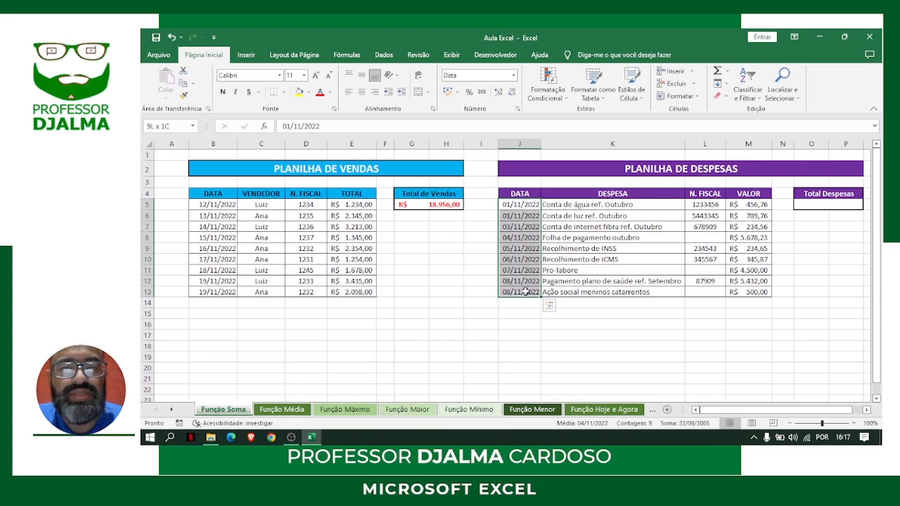
{"action": "left_click", "coordinate": [601, 204]}
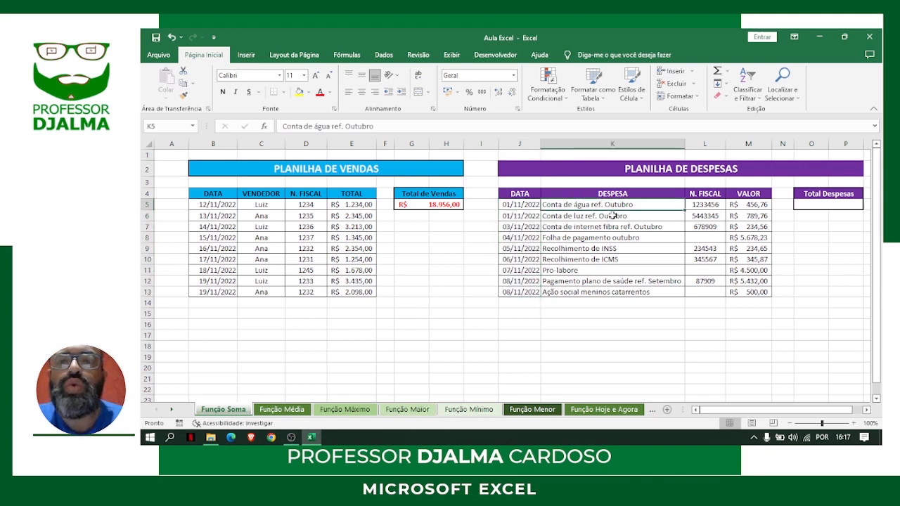
{"action": "left_click", "coordinate": [612, 216]}
{"action": "left_click", "coordinate": [607, 204]}
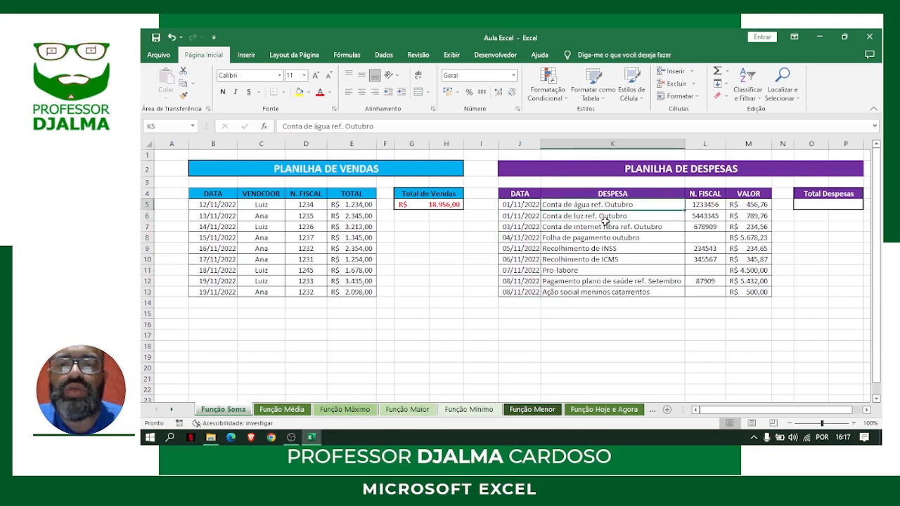
{"action": "left_click", "coordinate": [606, 217]}
{"action": "left_click", "coordinate": [595, 230]}
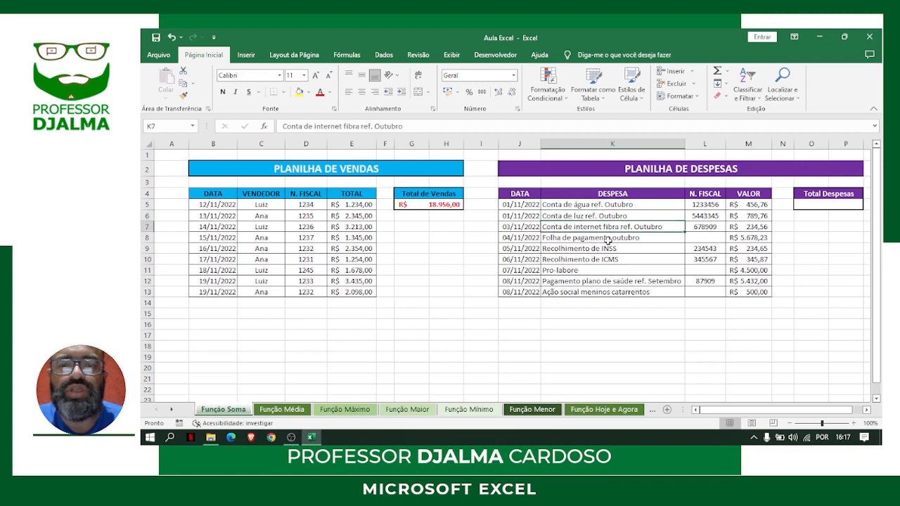
{"action": "left_click", "coordinate": [608, 240]}
{"action": "left_click", "coordinate": [606, 250]}
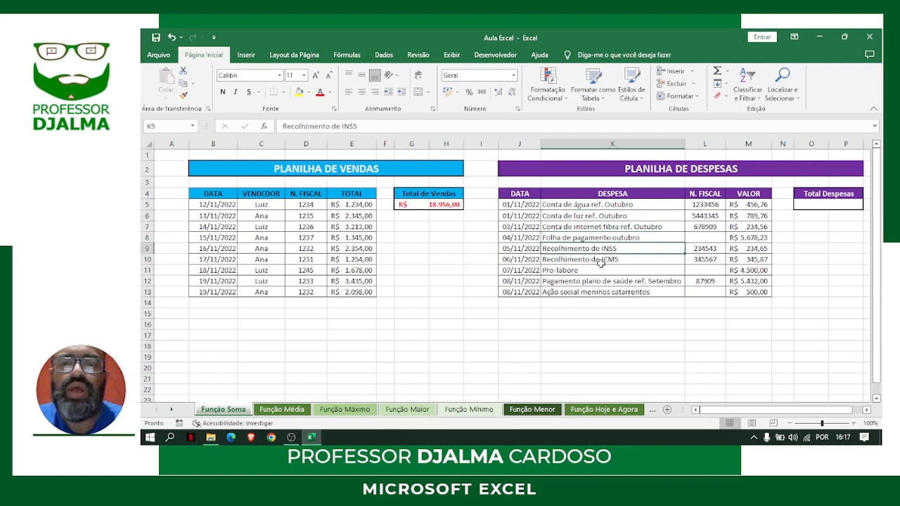
{"action": "left_click", "coordinate": [616, 261]}
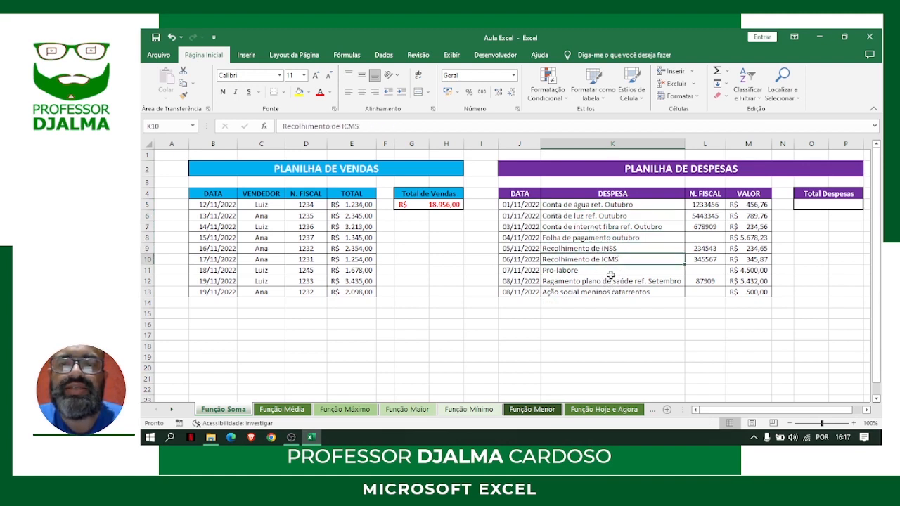
{"action": "left_click", "coordinate": [583, 271]}
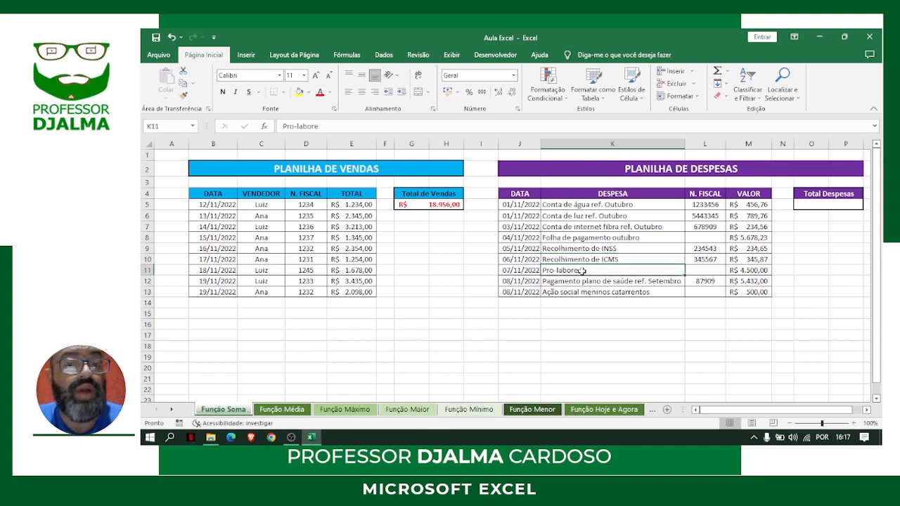
{"action": "left_click", "coordinate": [588, 282]}
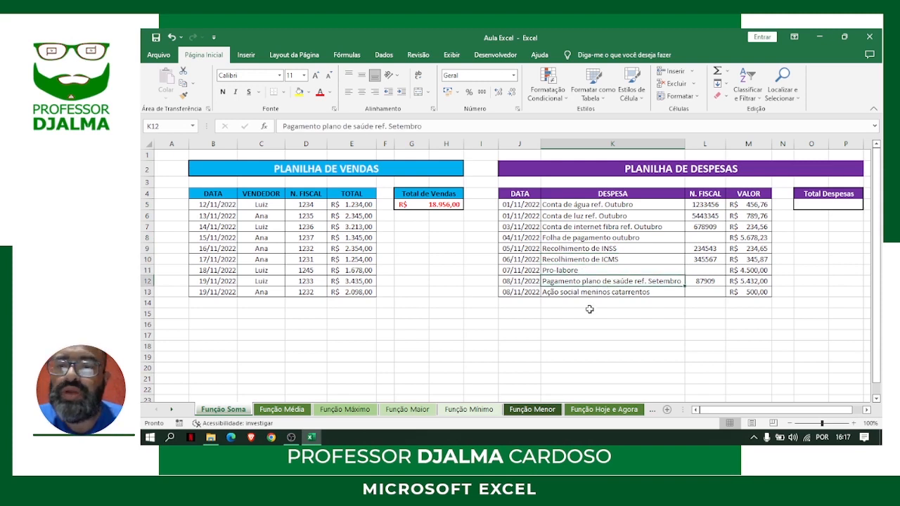
{"action": "left_click", "coordinate": [588, 292]}
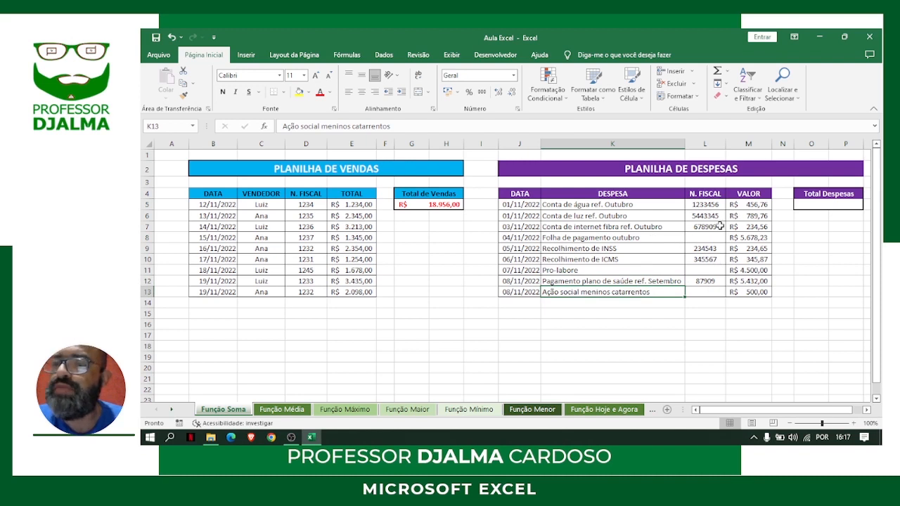
Sum the expense values in M5:M13 with the SOMA function in the cell under Total Despesas
{"action": "left_click", "coordinate": [809, 204]}
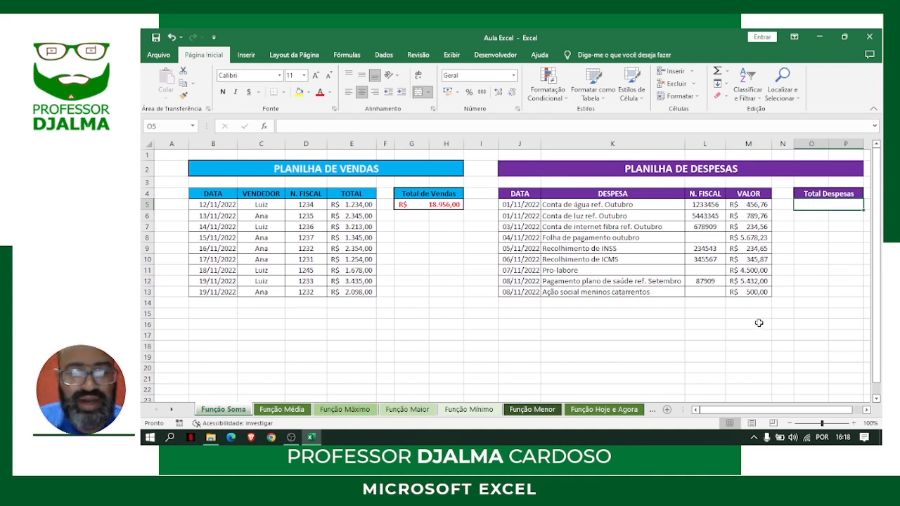
{"action": "type", "text": "=soma"}
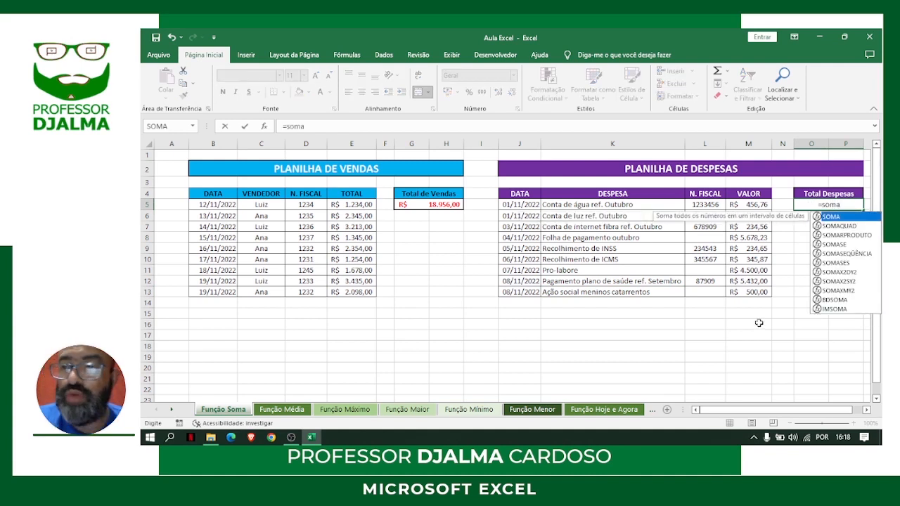
{"action": "type", "text": "("}
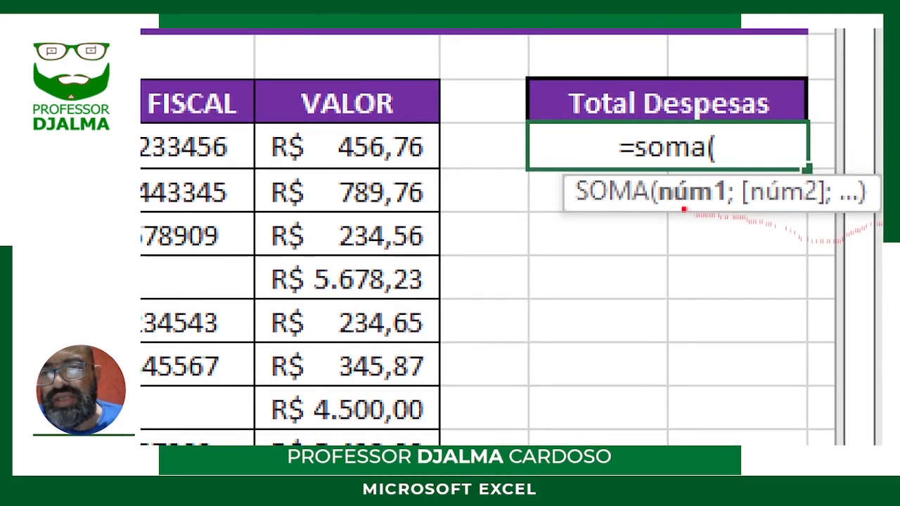
{"action": "mouse_move", "coordinate": [662, 209]}
{"action": "left_mouse_down"}
{"action": "mouse_move", "coordinate": [858, 210]}
{"action": "mouse_move", "coordinate": [661, 208]}
{"action": "left_mouse_up"}
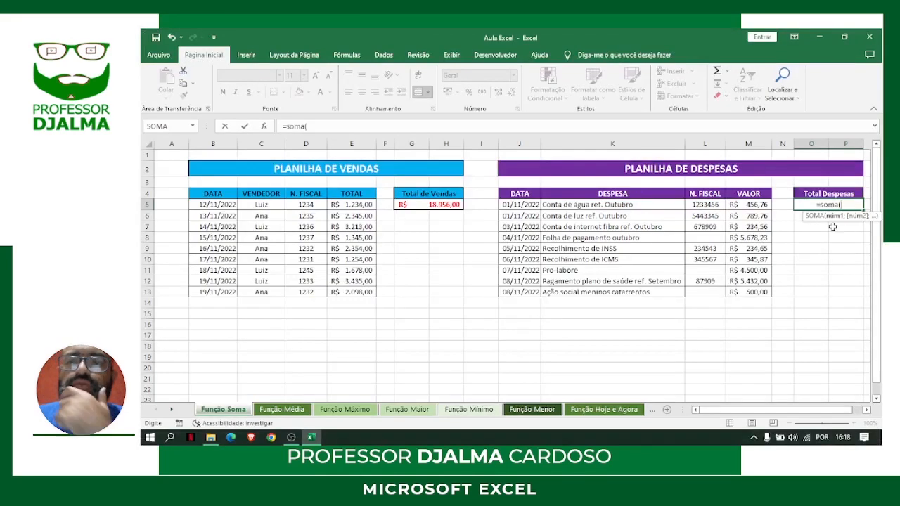
{"action": "left_click_drag", "start_coordinate": [749, 203], "coordinate": [744, 293]}
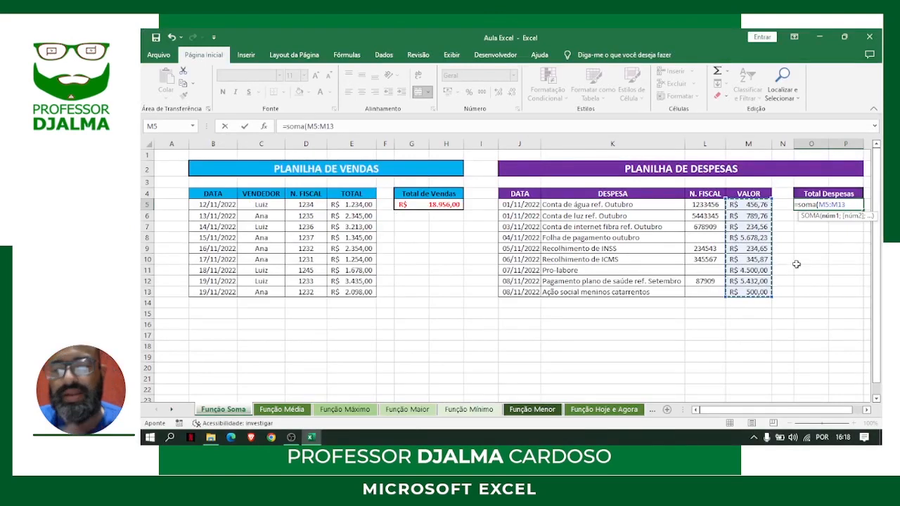
{"action": "key", "text": "Return"}
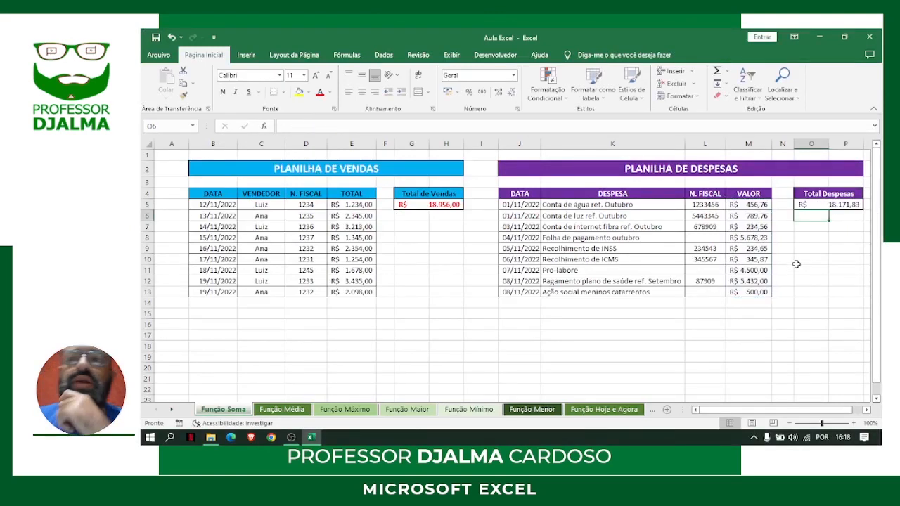
Format the Total Despesas result in O5 as bold with a red font colour
{"action": "left_click", "coordinate": [838, 203]}
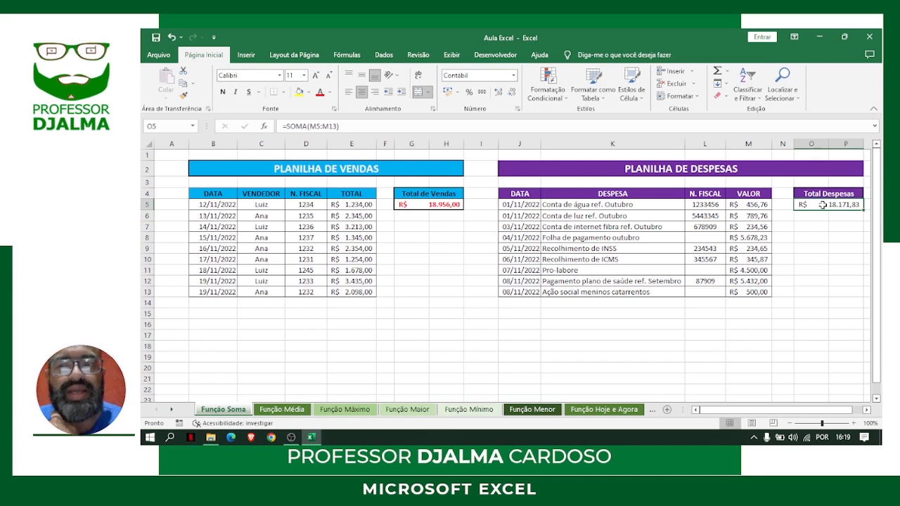
{"action": "key", "text": "ctrl+n"}
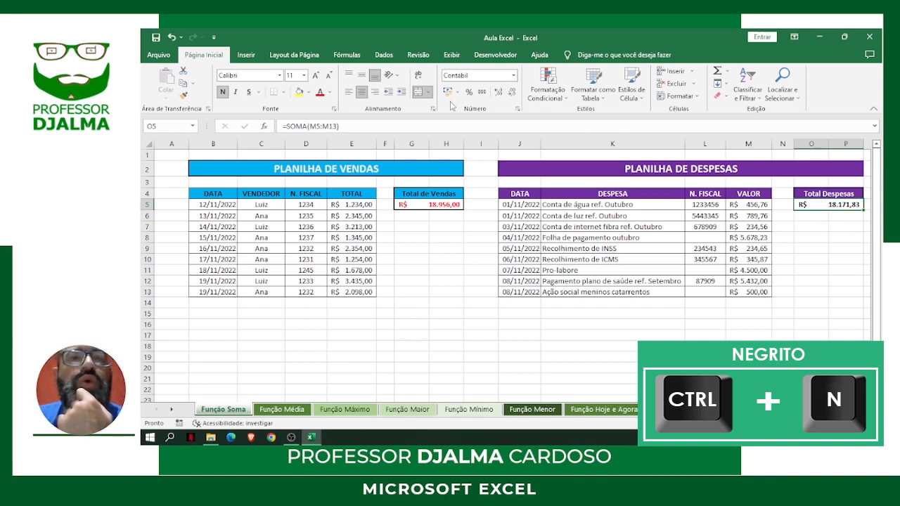
{"action": "left_click", "coordinate": [328, 96]}
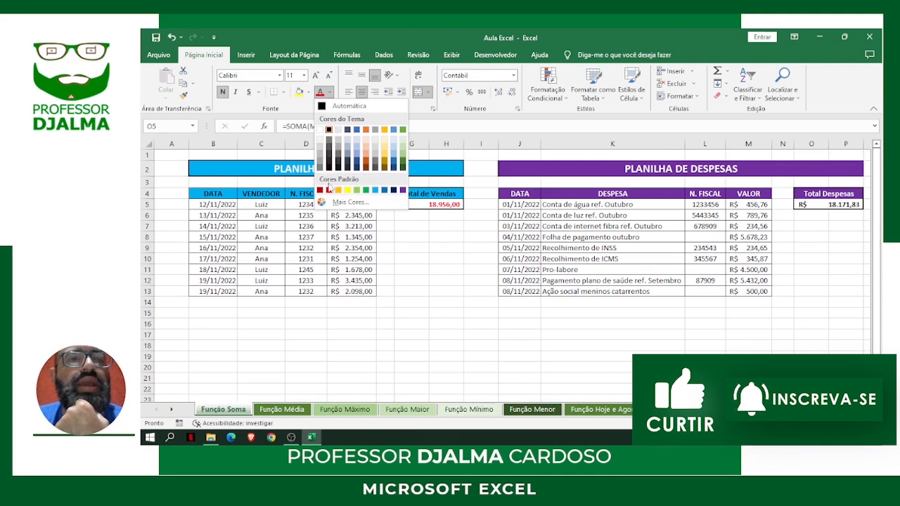
{"action": "left_click", "coordinate": [328, 189]}
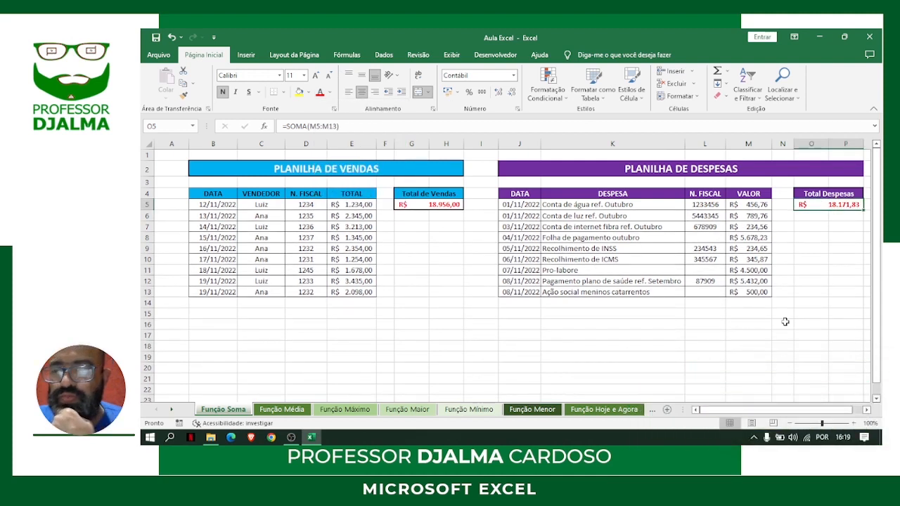
{"action": "left_click", "coordinate": [813, 311]}
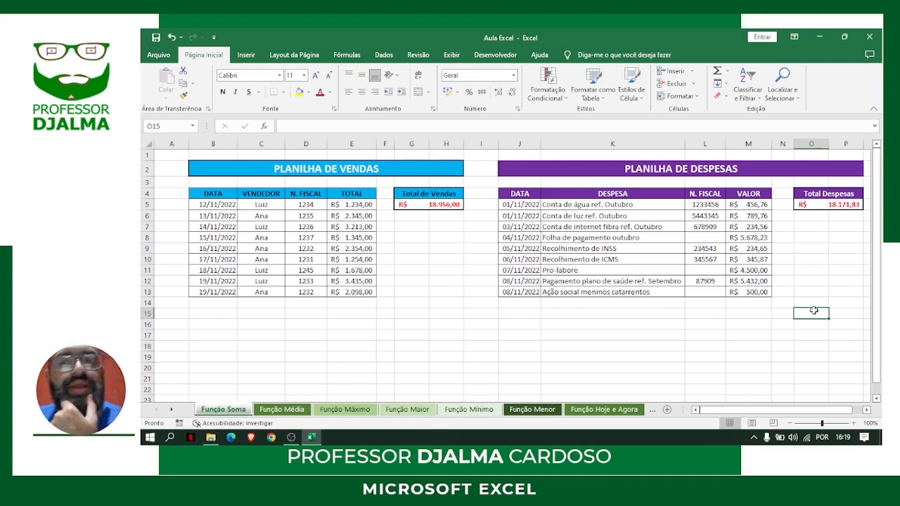
Examine each sale amount in the TOTAL column of the sales table, from E5 down to E13
{"action": "left_click", "coordinate": [362, 204]}
{"action": "left_click", "coordinate": [362, 215]}
{"action": "left_click", "coordinate": [366, 227]}
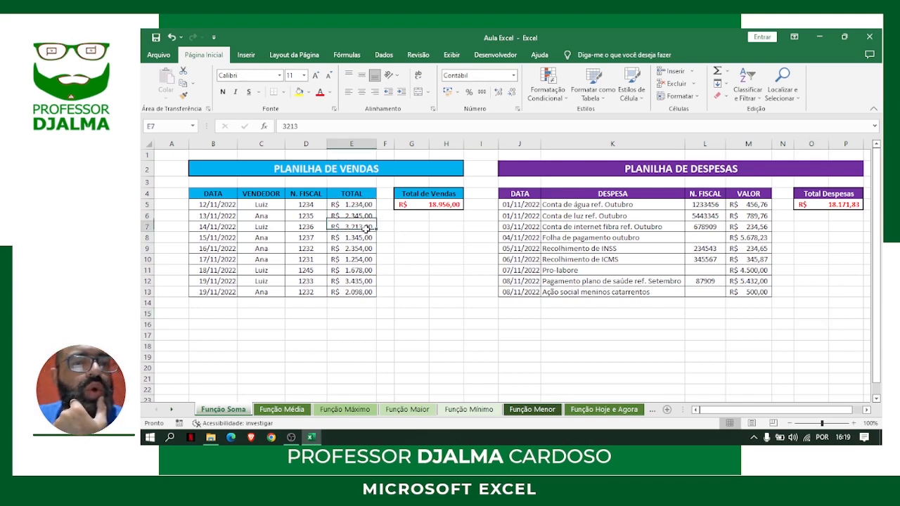
{"action": "left_click", "coordinate": [364, 238]}
{"action": "left_click", "coordinate": [364, 248]}
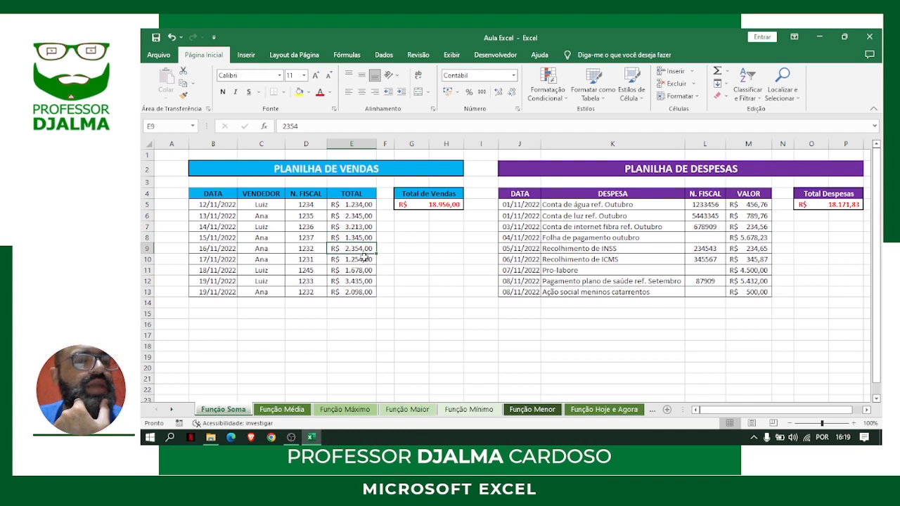
{"action": "left_click", "coordinate": [364, 259]}
{"action": "left_click", "coordinate": [362, 271]}
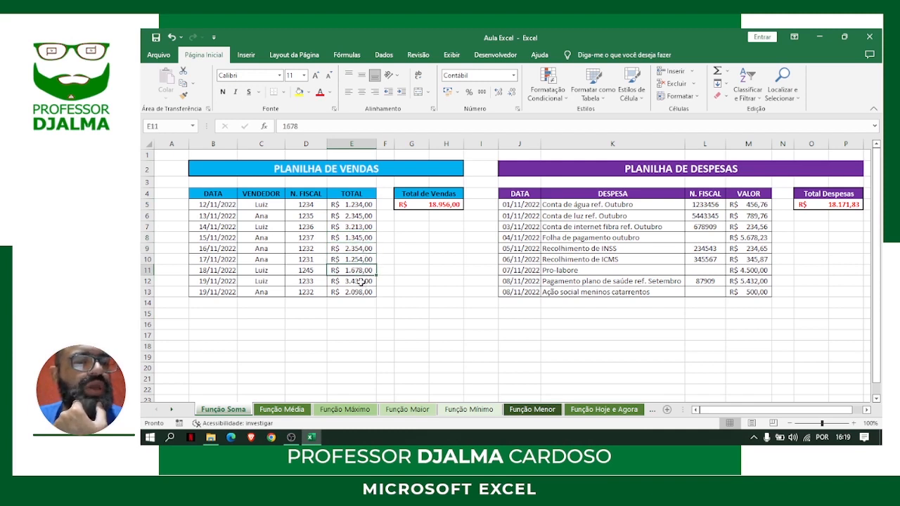
{"action": "left_click", "coordinate": [361, 281]}
{"action": "left_click", "coordinate": [364, 290]}
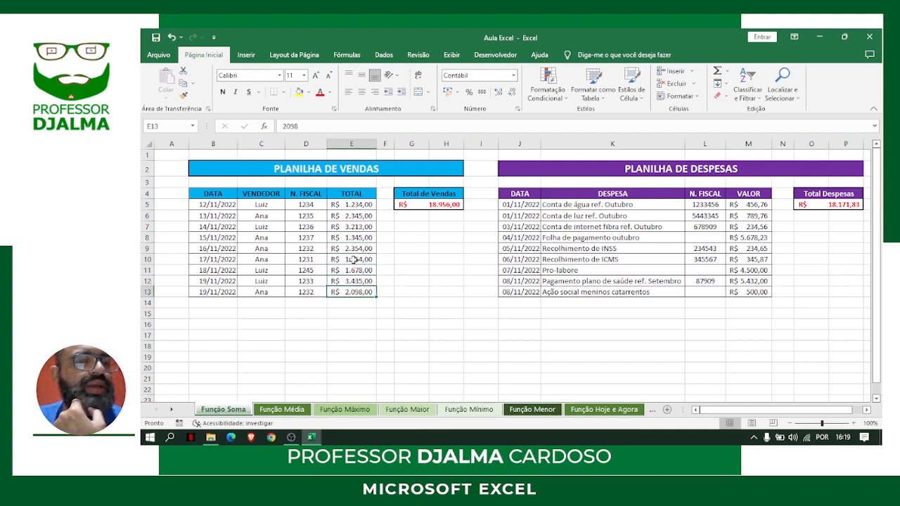
Change the sale total for 12/11/2022 in E5 to 2334
{"action": "left_click", "coordinate": [357, 207]}
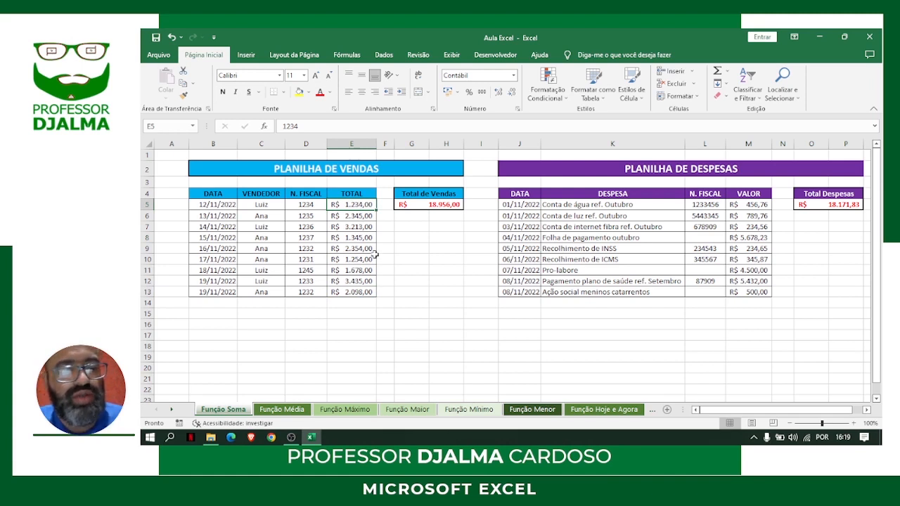
{"action": "type", "text": "2334"}
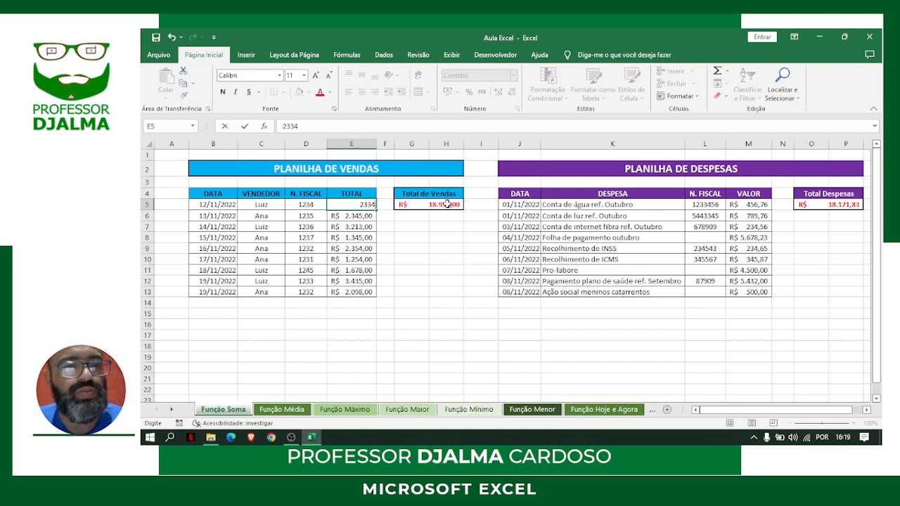
{"action": "key", "text": "Return"}
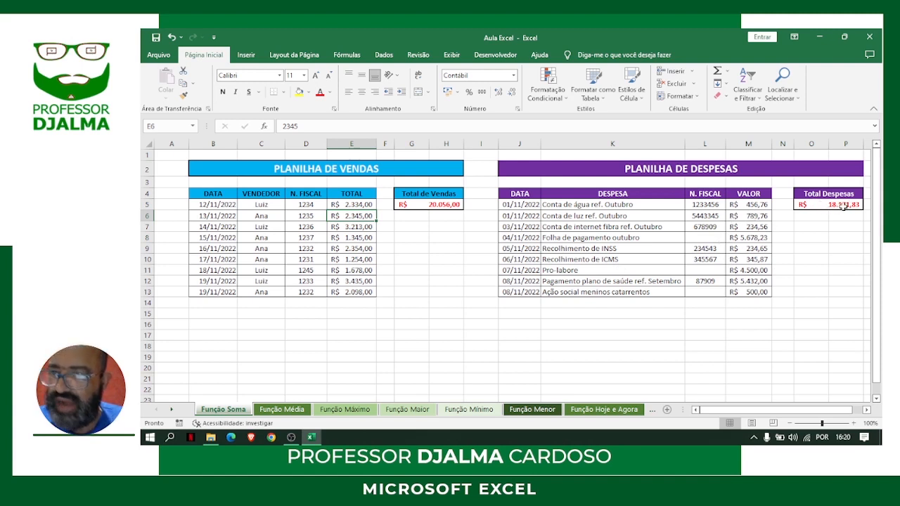
Change the value of the October water bill (Conta de água ref. Outubro) in M5 to 556,98
{"action": "left_click", "coordinate": [741, 205]}
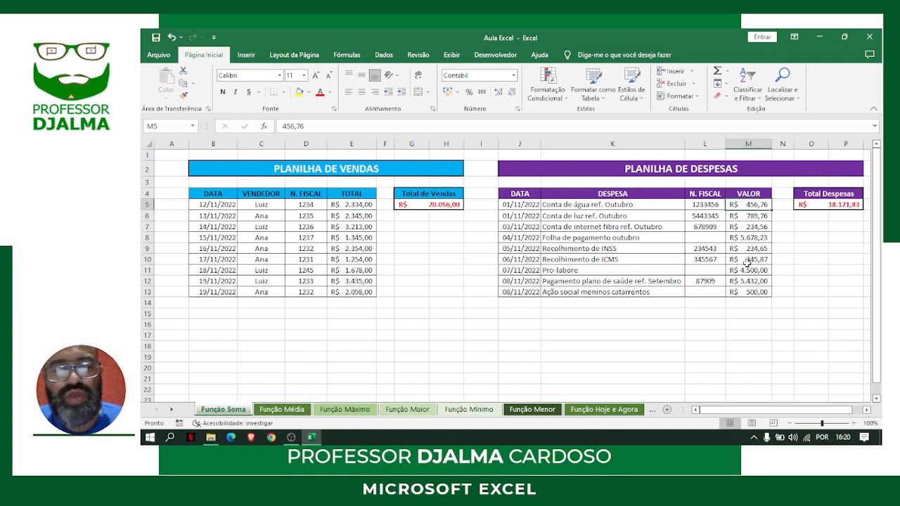
{"action": "type", "text": "556"}
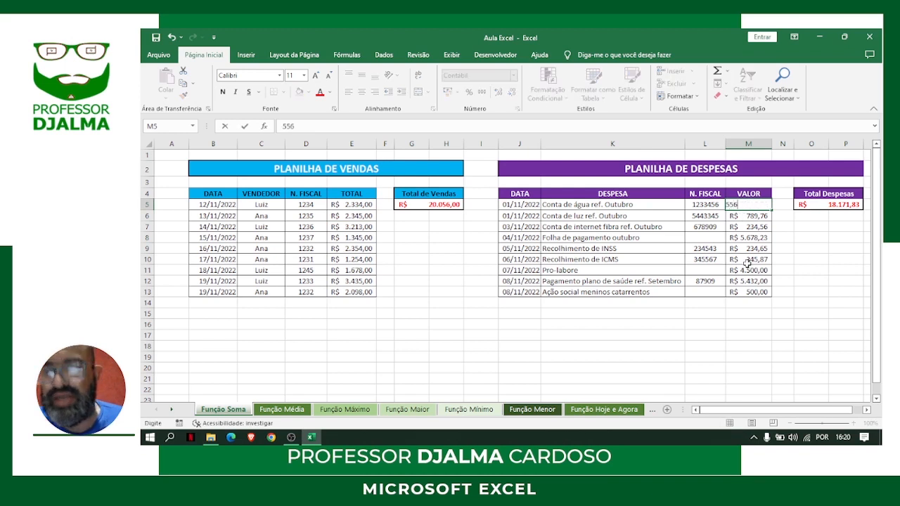
{"action": "type", "text": ",98"}
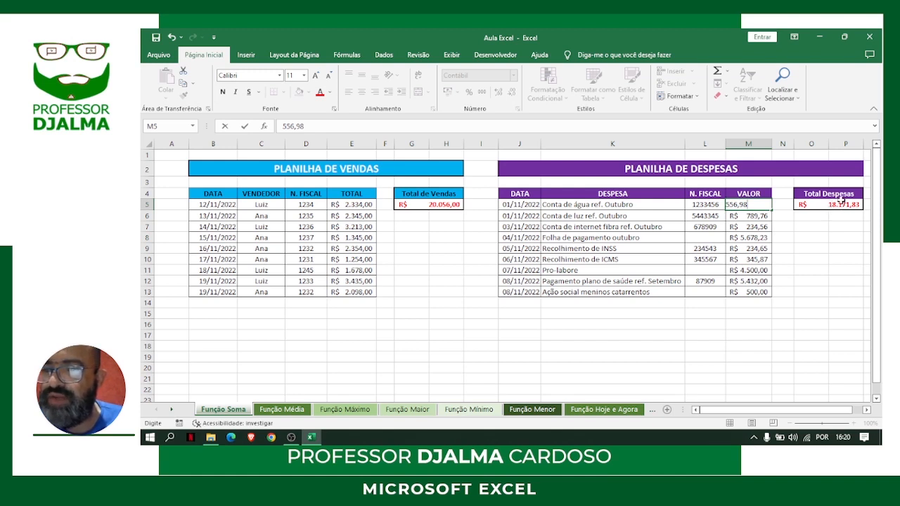
{"action": "key", "text": "Return"}
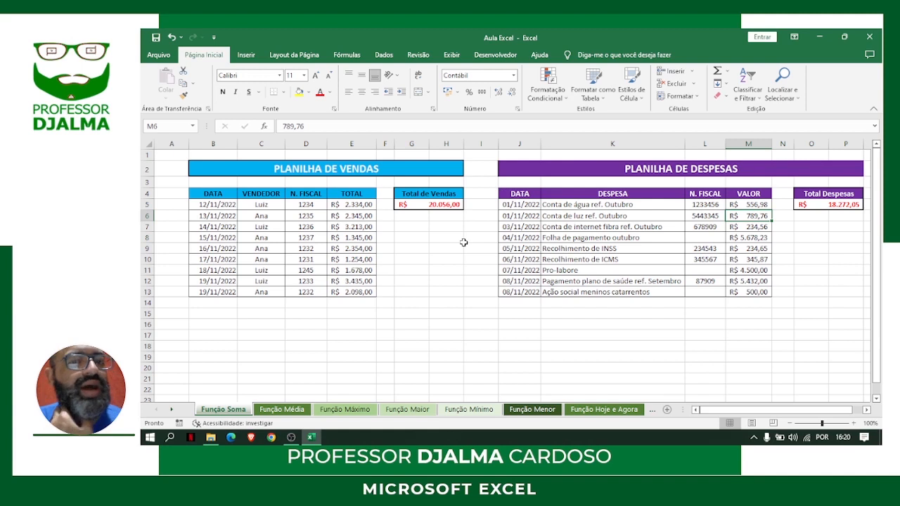
Switch to the Função Média sheet and enter the heading Média in B17 below the sales table
{"action": "left_click", "coordinate": [284, 410]}
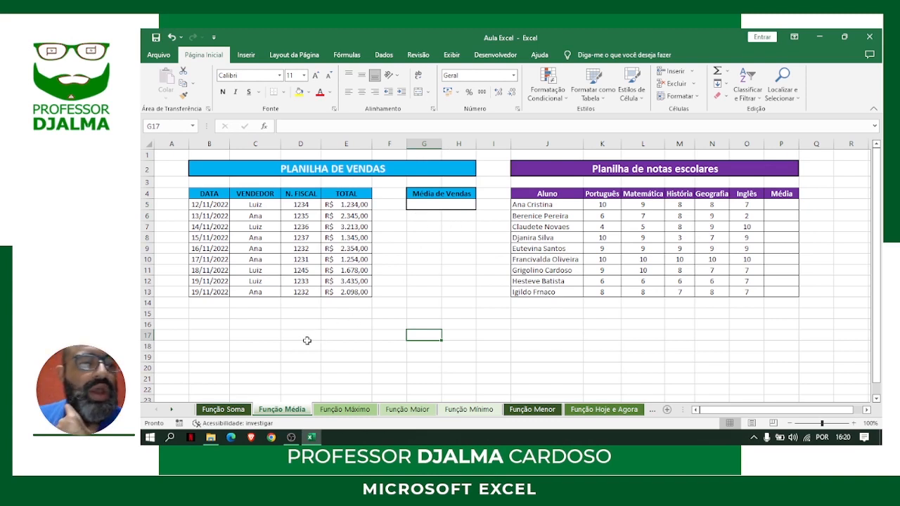
{"action": "left_click", "coordinate": [217, 336]}
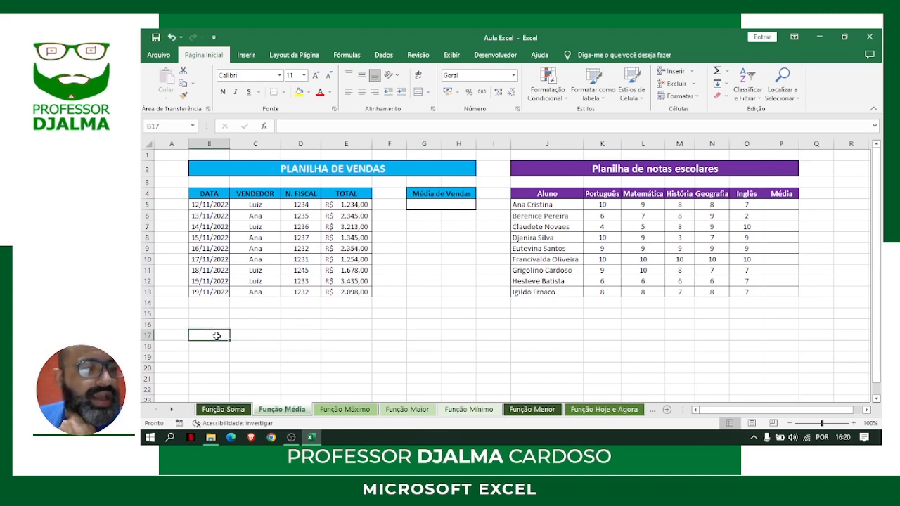
{"action": "type", "text": "Média"}
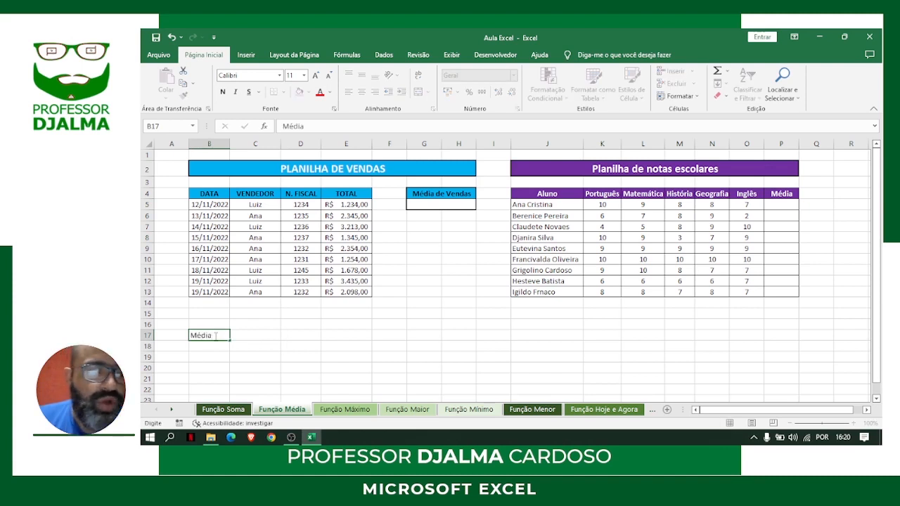
{"action": "key", "text": "Return"}
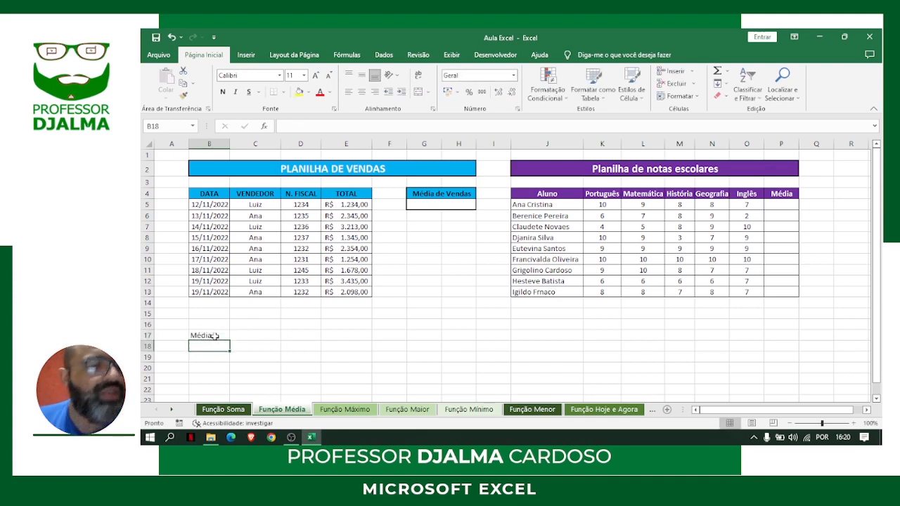
Enter the note "1º) Soma de todos os valores que você selecionar" in B18 under the Média heading
{"action": "type", "text": "1º"}
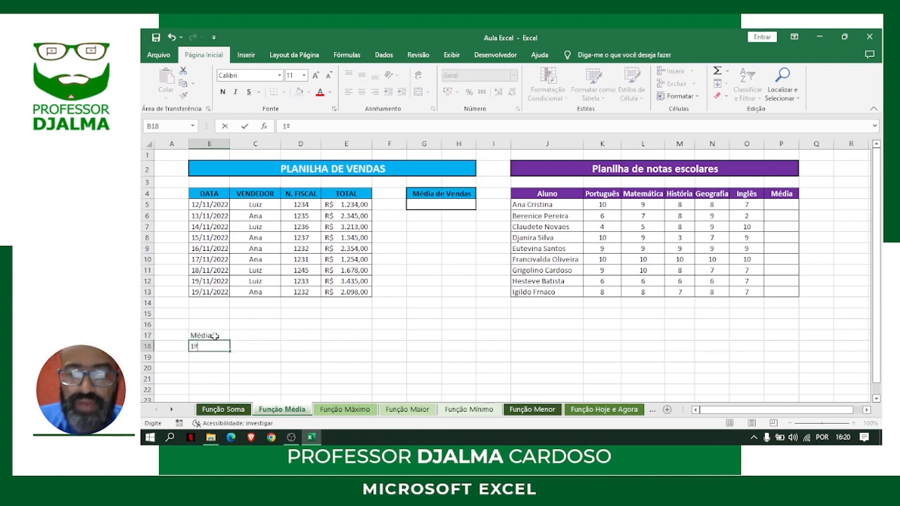
{"action": "type", "text": ") So"}
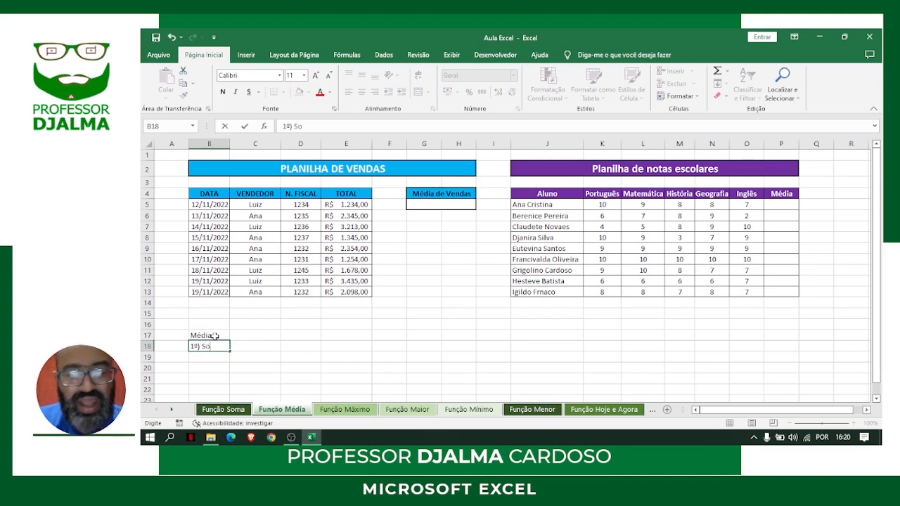
{"action": "type", "text": "ma de todo"}
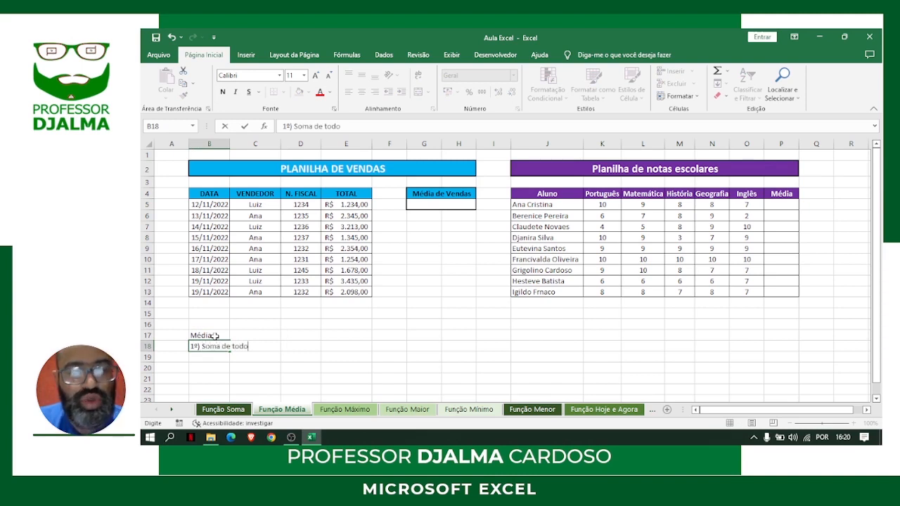
{"action": "type", "text": "s os valoe"}
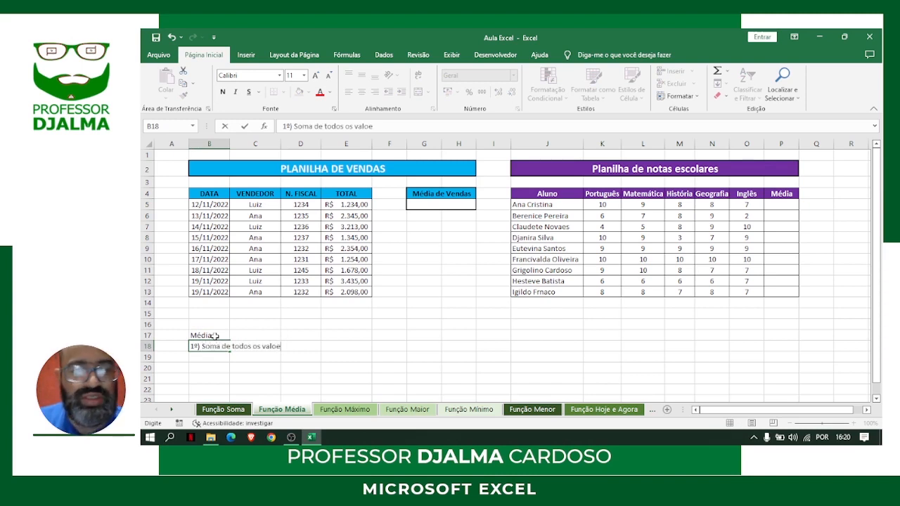
{"action": "type", "text": "res que voc"}
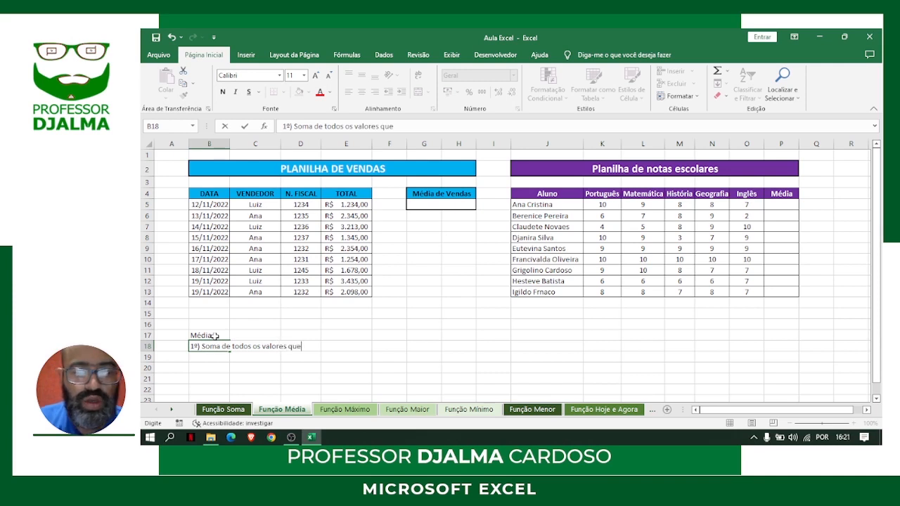
{"action": "type", "text": "ê"}
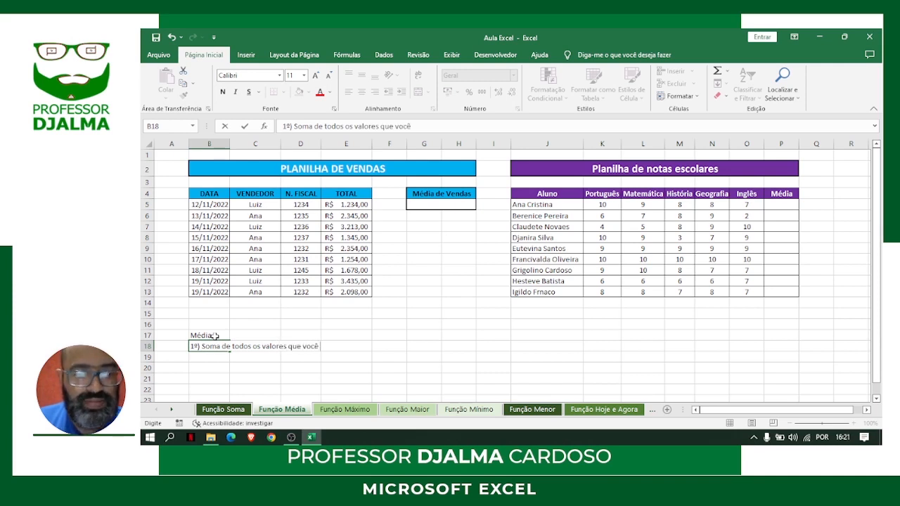
{"action": "type", "text": " selecionar"}
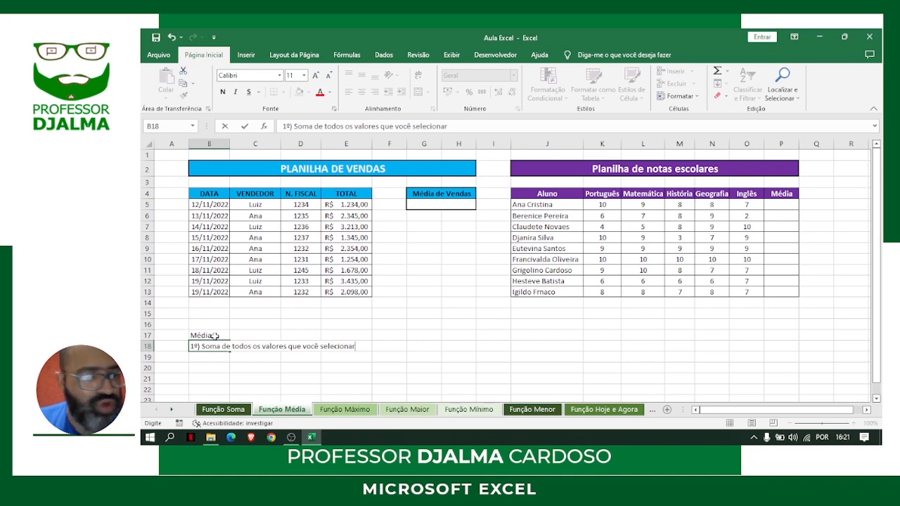
{"action": "key", "text": "Return"}
Enter the note "2º) Dividir pela quantidade de valores que você selecionou" in B19 below the first note
{"action": "type", "text": "2º"}
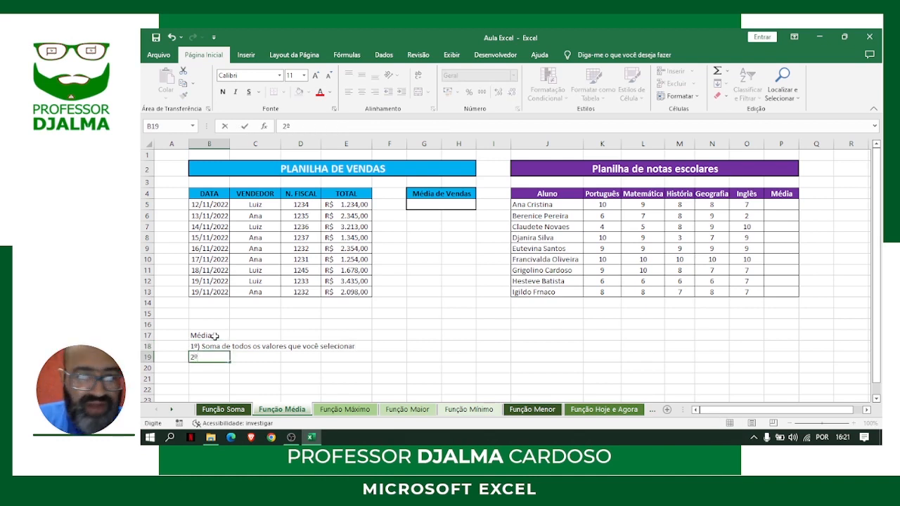
{"action": "type", "text": ") Divi"}
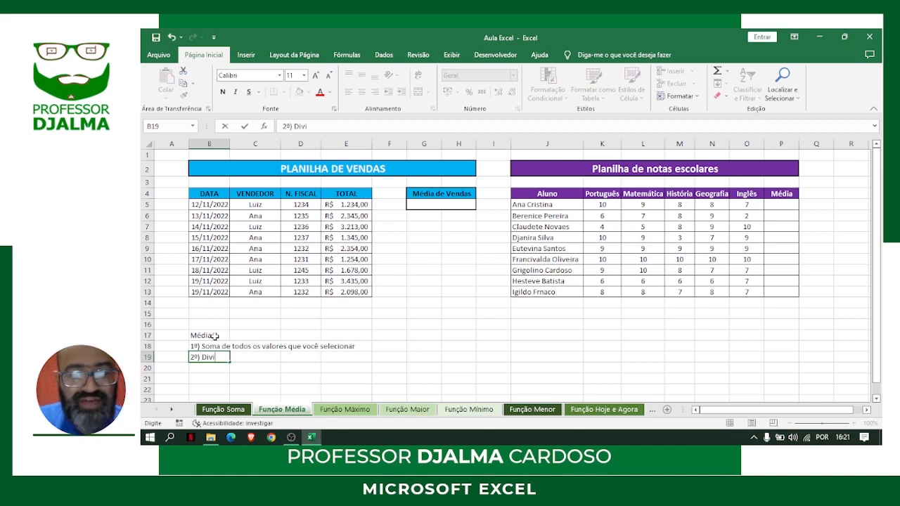
{"action": "type", "text": "dir pela "}
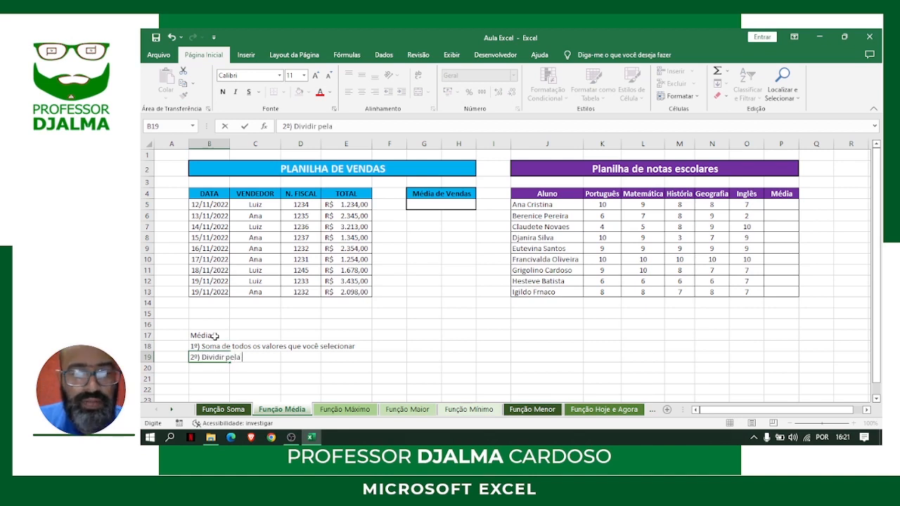
{"action": "type", "text": "quantidade de"}
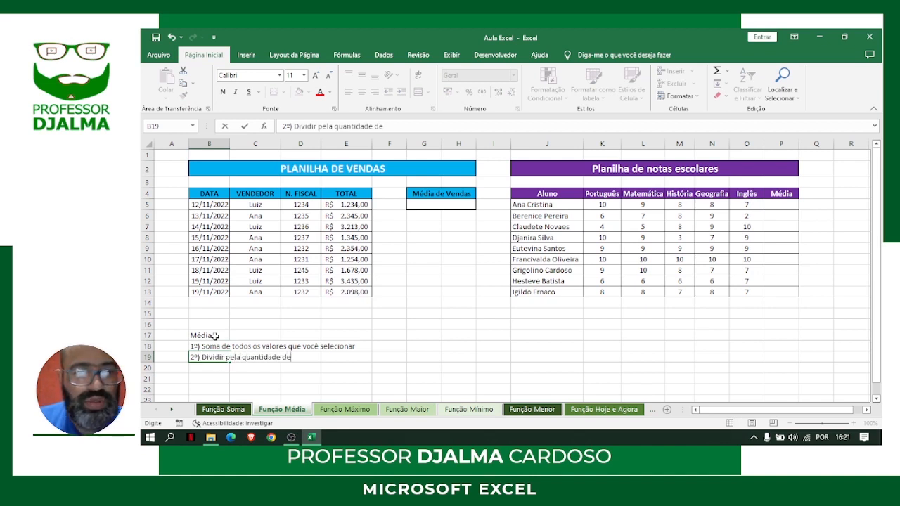
{"action": "type", "text": " valores q"}
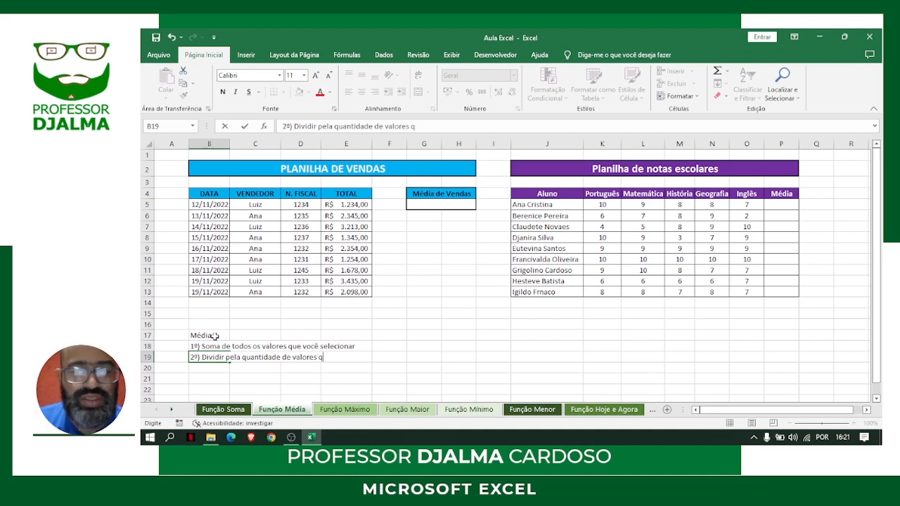
{"action": "type", "text": "ue você sel"}
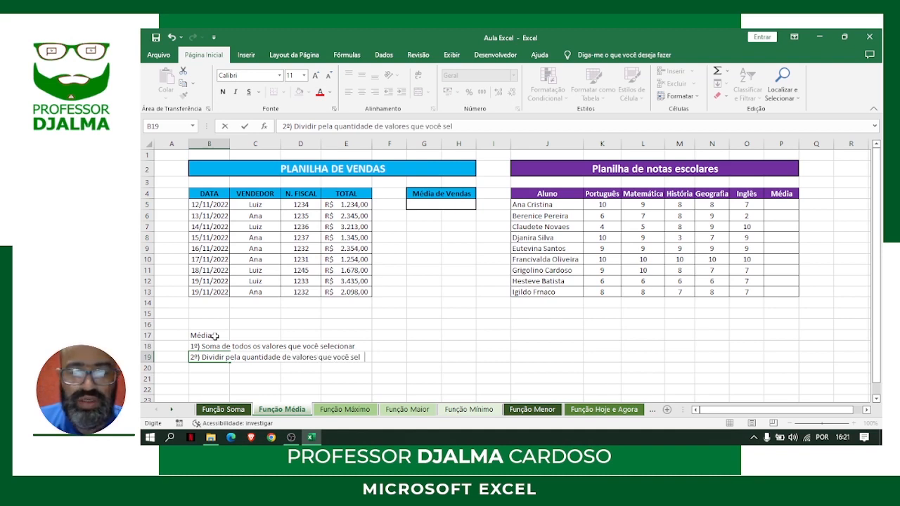
{"action": "type", "text": "ecionou"}
{"action": "key", "text": "Return"}
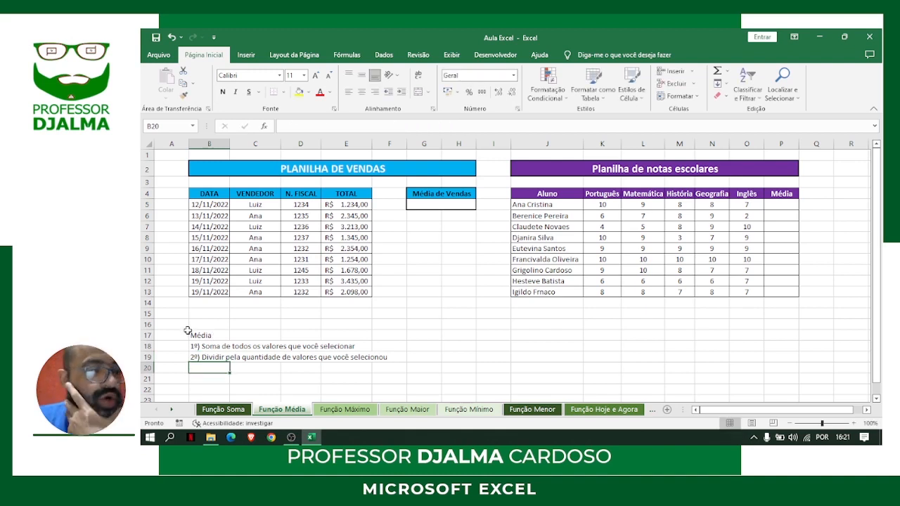
Format the two explanatory notes in B18 and B19 as bold
{"action": "left_click_drag", "start_coordinate": [232, 345], "coordinate": [372, 360]}
{"action": "left_click", "coordinate": [212, 349]}
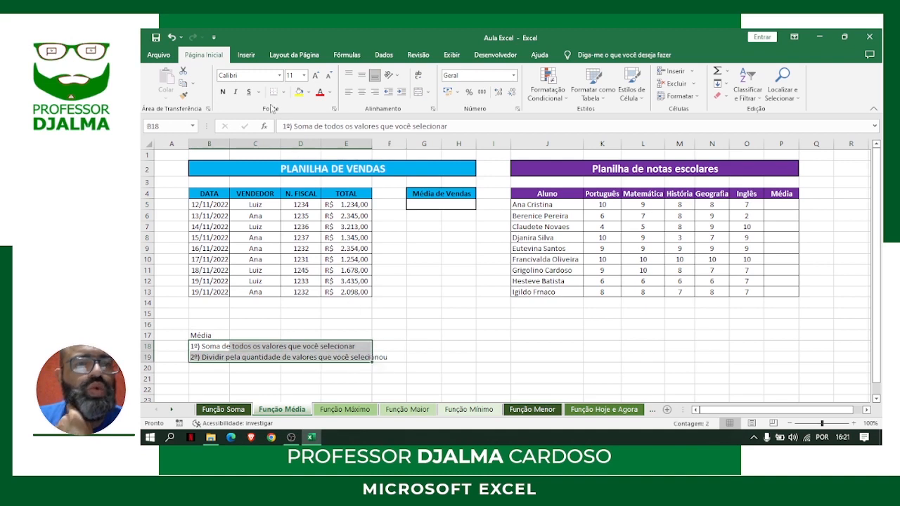
{"action": "left_click", "coordinate": [222, 92]}
{"action": "left_click", "coordinate": [427, 311]}
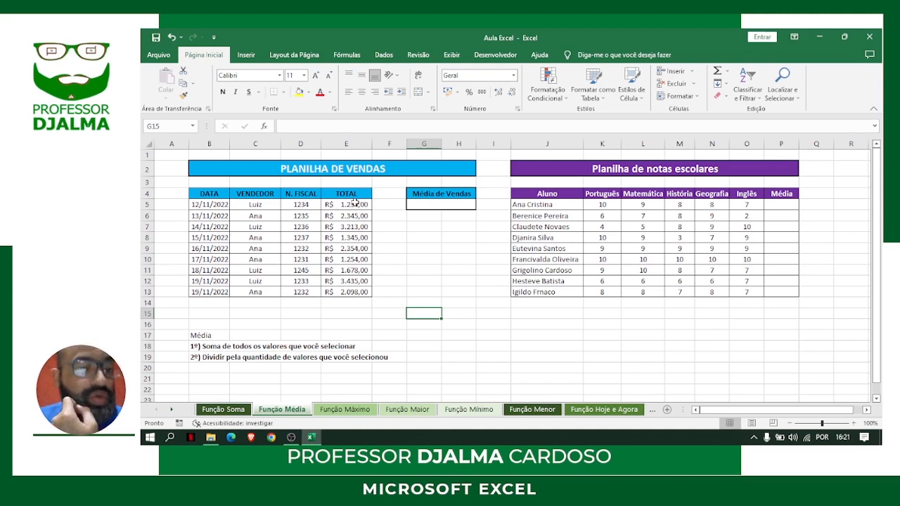
Begin a MÉDIA formula in the cell under Média de Vendas, with the sales totals E5:E13 as its range
{"action": "left_click_drag", "start_coordinate": [355, 203], "coordinate": [355, 257]}
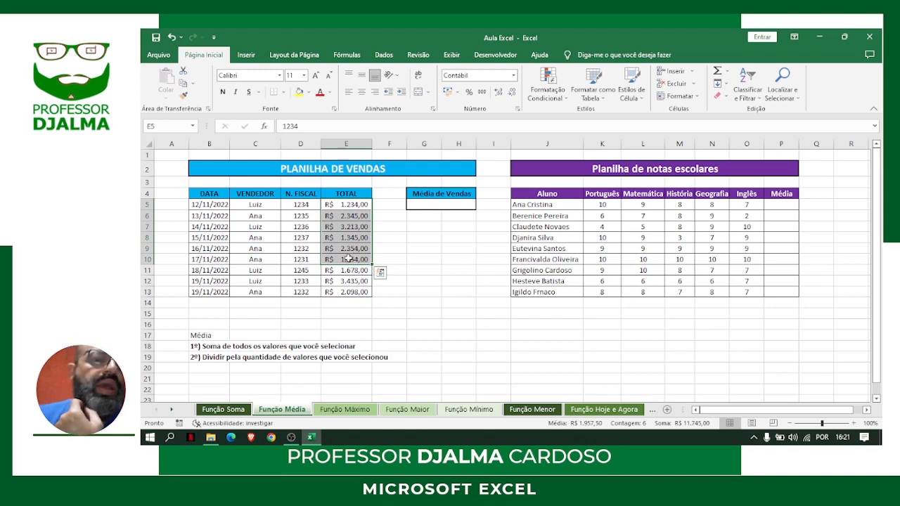
{"action": "left_click_drag", "start_coordinate": [335, 205], "coordinate": [360, 291]}
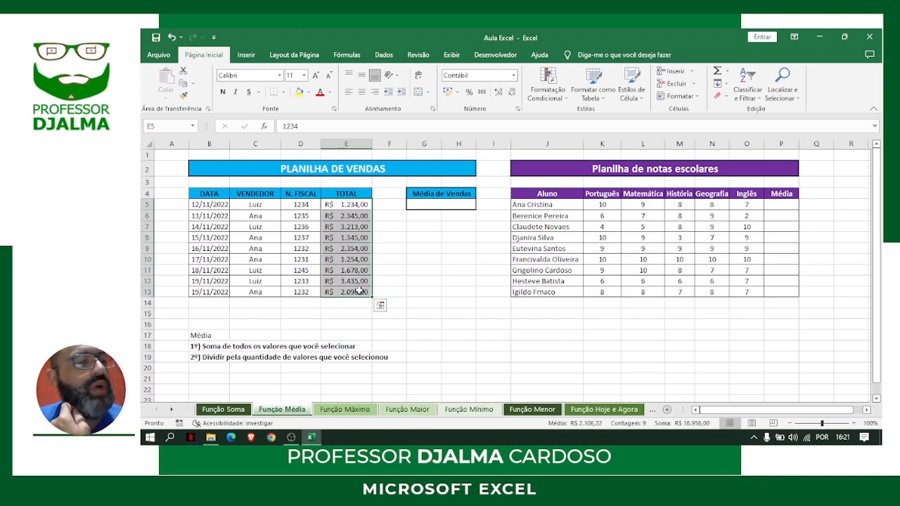
{"action": "left_click", "coordinate": [447, 204]}
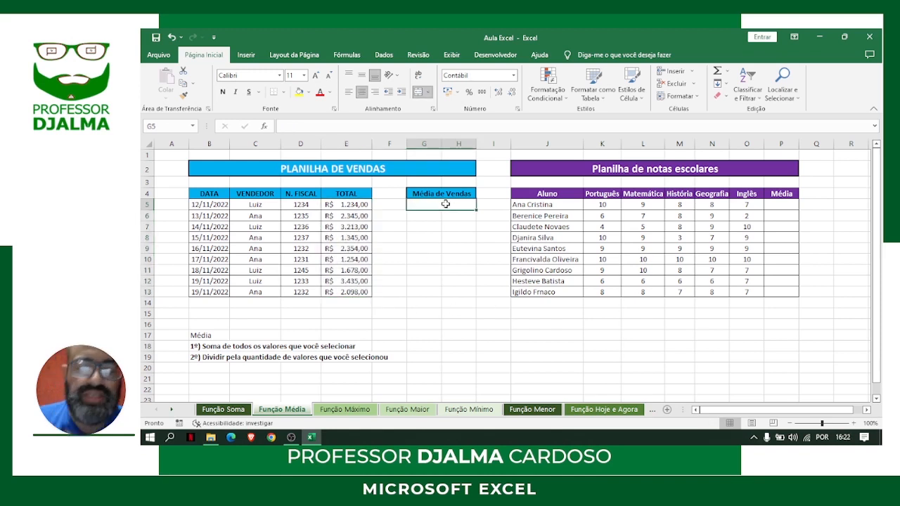
{"action": "type", "text": "=média"}
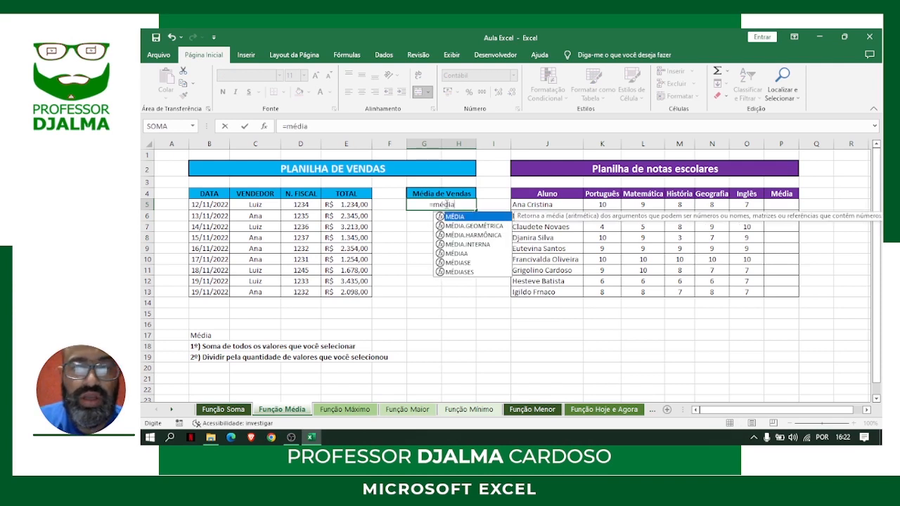
{"action": "type", "text": "("}
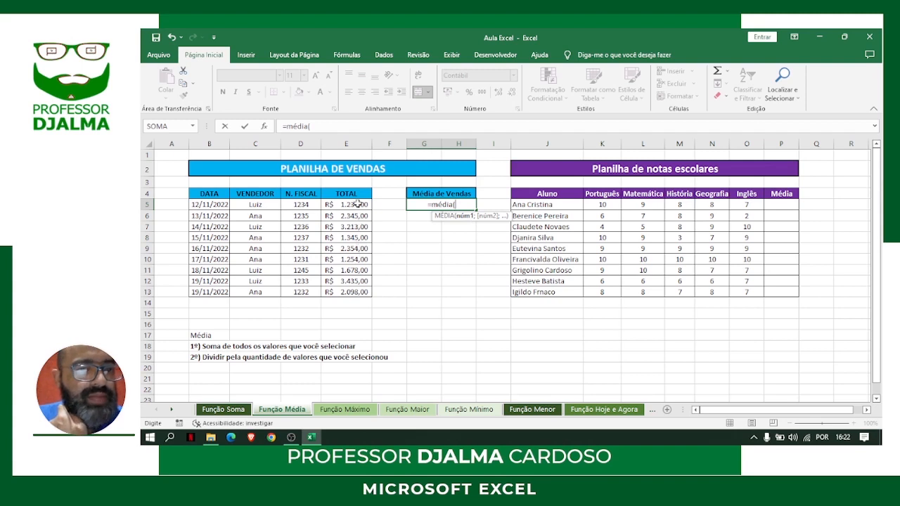
{"action": "left_click_drag", "start_coordinate": [356, 209], "coordinate": [352, 294]}
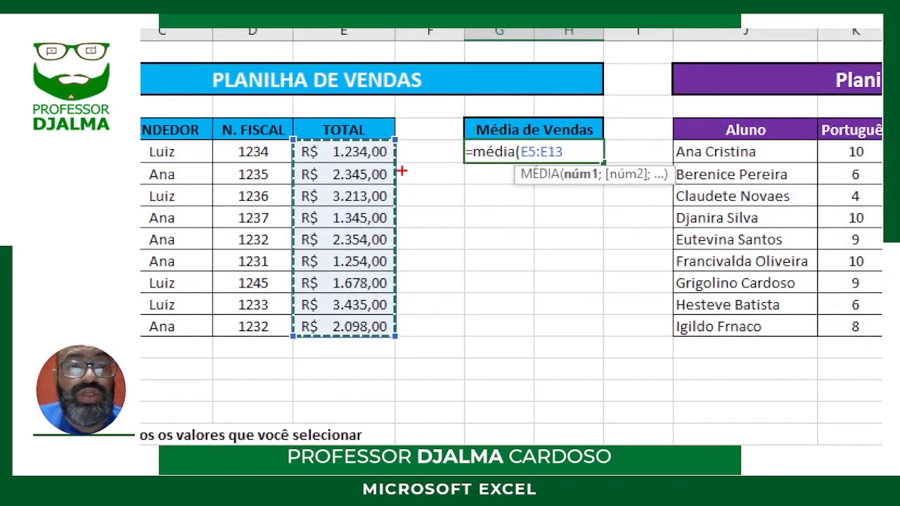
Mark each sale amount in E5:E13 with a red annotation arrow on the magnified view
{"action": "mouse_move", "coordinate": [397, 152]}
{"action": "left_mouse_down"}
{"action": "mouse_move", "coordinate": [445, 161]}
{"action": "mouse_move", "coordinate": [446, 152]}
{"action": "left_mouse_up"}
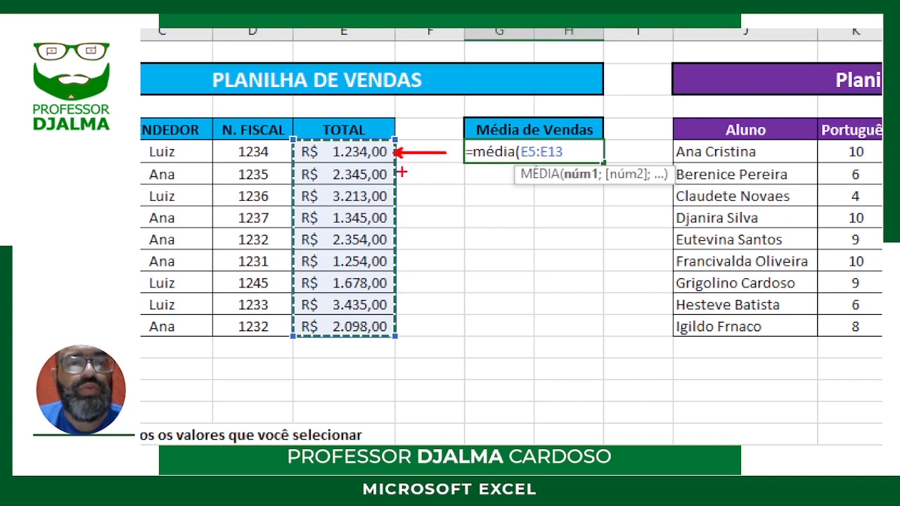
{"action": "left_click_drag", "start_coordinate": [393, 177], "coordinate": [440, 178]}
{"action": "mouse_move", "coordinate": [394, 198]}
{"action": "left_mouse_down"}
{"action": "mouse_move", "coordinate": [435, 203]}
{"action": "mouse_move", "coordinate": [441, 250]}
{"action": "left_mouse_up"}
{"action": "mouse_move", "coordinate": [391, 261]}
{"action": "left_mouse_down"}
{"action": "mouse_move", "coordinate": [437, 268]}
{"action": "mouse_move", "coordinate": [437, 287]}
{"action": "left_mouse_up"}
{"action": "mouse_move", "coordinate": [386, 305]}
{"action": "left_mouse_down"}
{"action": "mouse_move", "coordinate": [421, 305]}
{"action": "mouse_move", "coordinate": [429, 330]}
{"action": "left_mouse_up"}
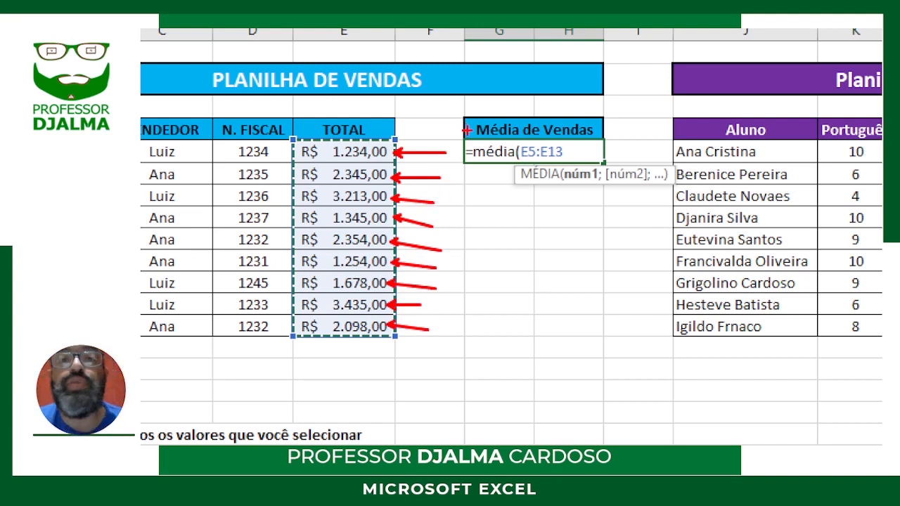
Frame the MÉDIA formula cell with a red annotation box and point two arrows at its E5:E13 range
{"action": "mouse_move", "coordinate": [470, 151]}
{"action": "left_mouse_down"}
{"action": "mouse_move", "coordinate": [596, 137]}
{"action": "mouse_move", "coordinate": [611, 163]}
{"action": "mouse_move", "coordinate": [459, 163]}
{"action": "left_mouse_up"}
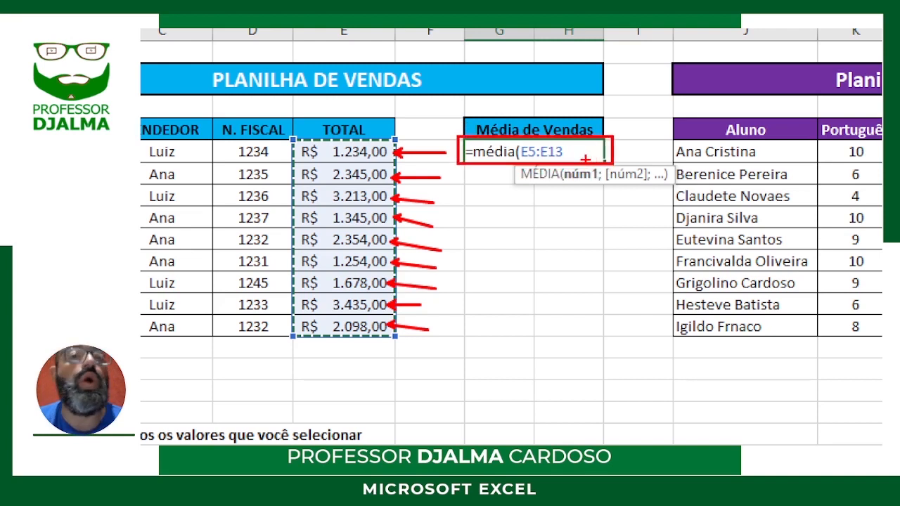
{"action": "left_click_drag", "start_coordinate": [529, 143], "coordinate": [549, 55]}
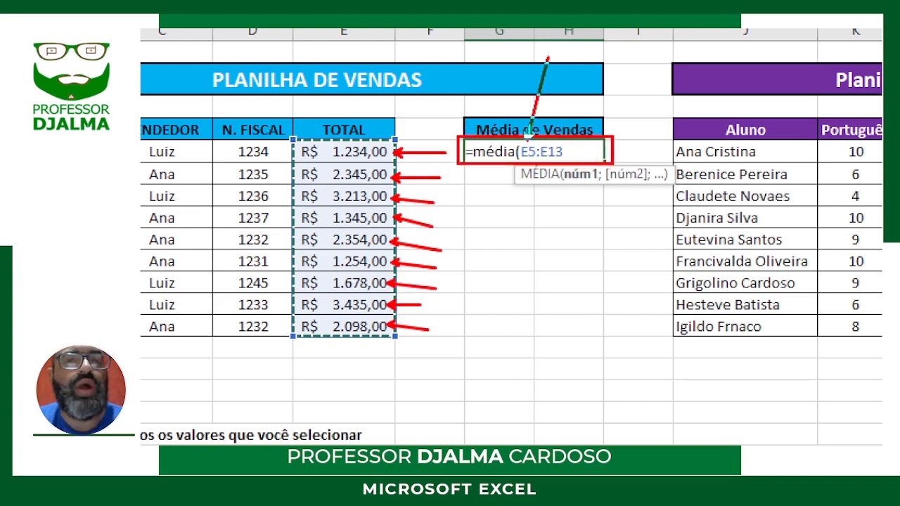
{"action": "left_click_drag", "start_coordinate": [539, 168], "coordinate": [539, 232]}
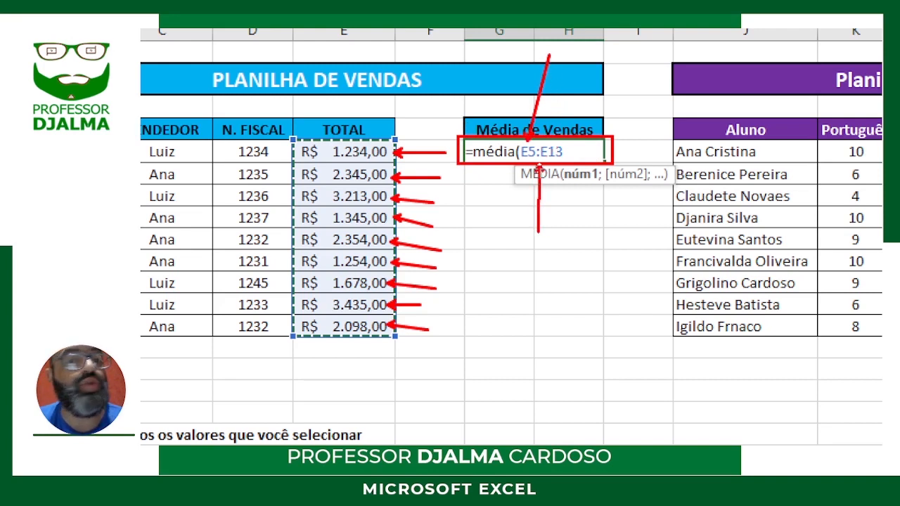
Point another red annotation arrow at the E5:E13 range and confirm the MÉDIA formula under Média de Vendas
{"action": "mouse_move", "coordinate": [578, 152]}
{"action": "left_mouse_down"}
{"action": "mouse_move", "coordinate": [595, 159]}
{"action": "mouse_move", "coordinate": [637, 150]}
{"action": "left_mouse_up"}
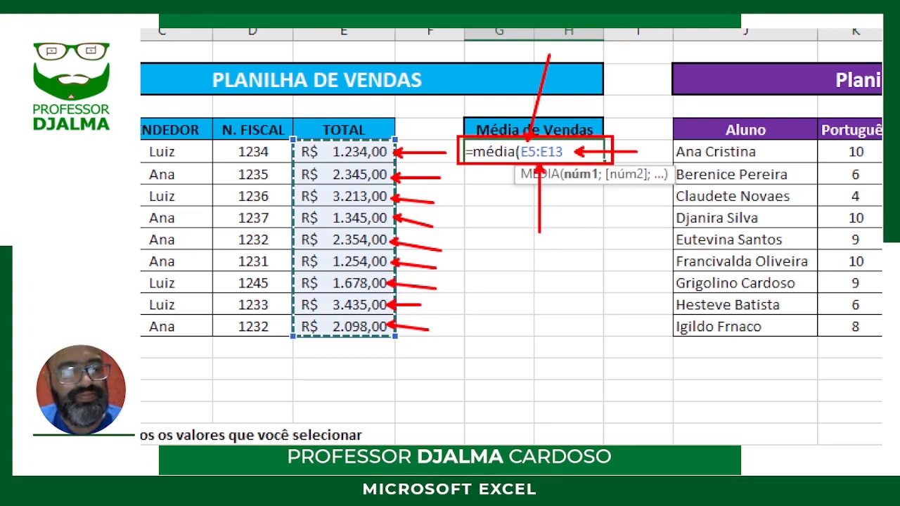
{"action": "key", "text": "Return"}
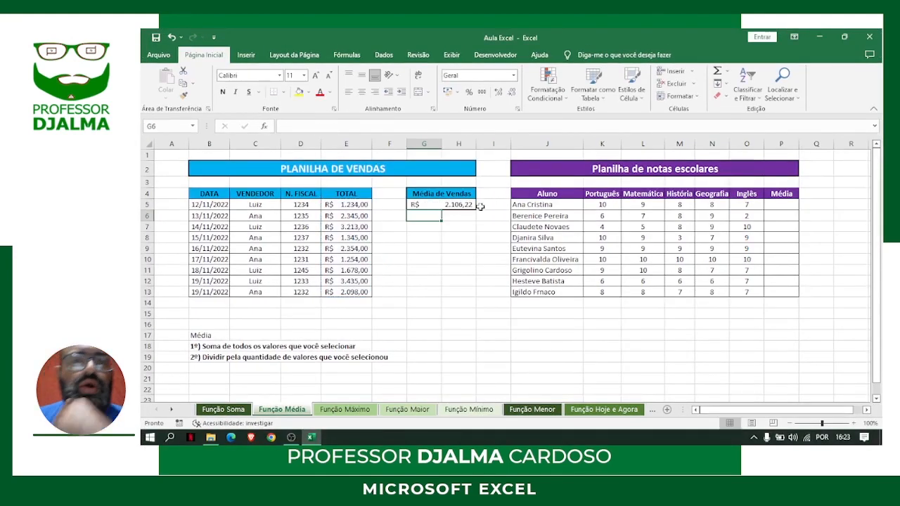
Format the sales average in G5 as bold with a red font
{"action": "left_click", "coordinate": [458, 203]}
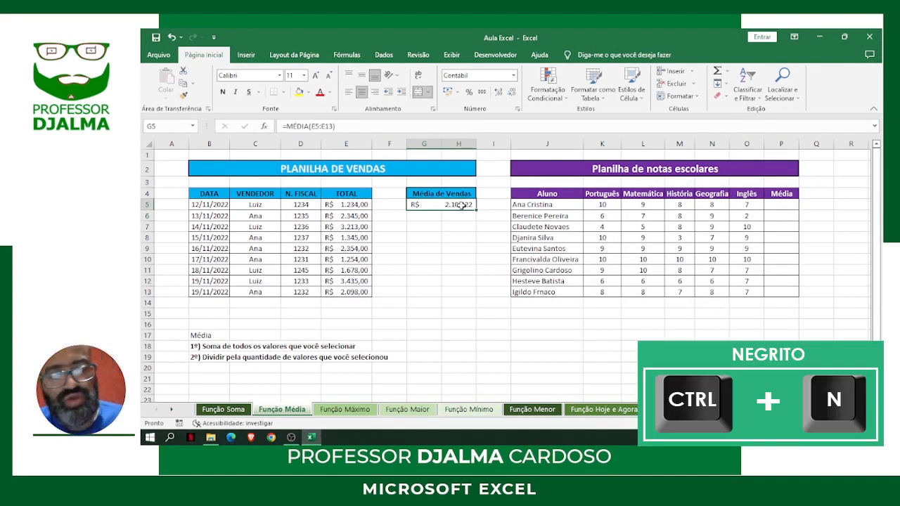
{"action": "key", "text": "ctrl+n"}
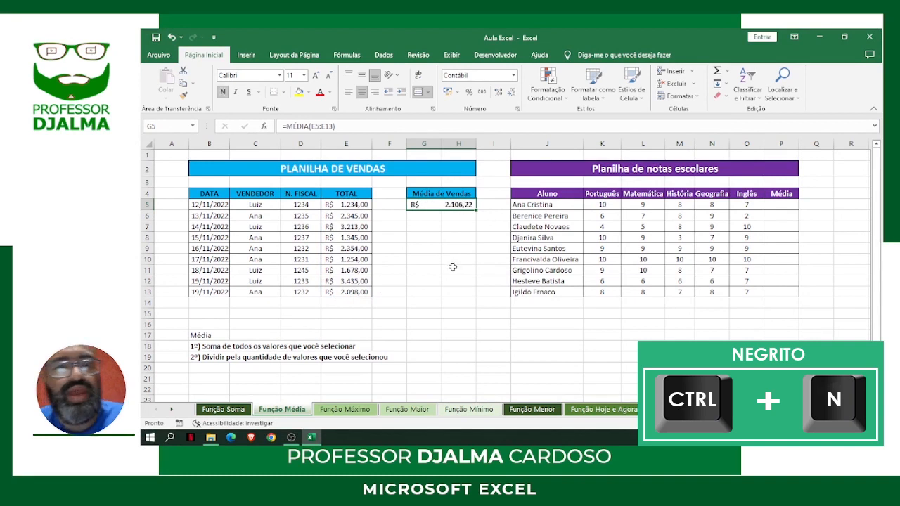
{"action": "left_click", "coordinate": [320, 92]}
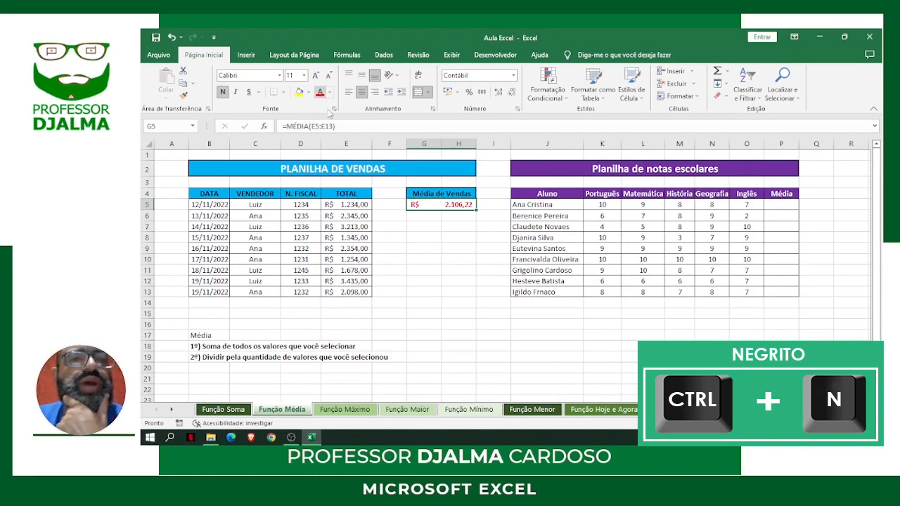
{"action": "left_click", "coordinate": [444, 267]}
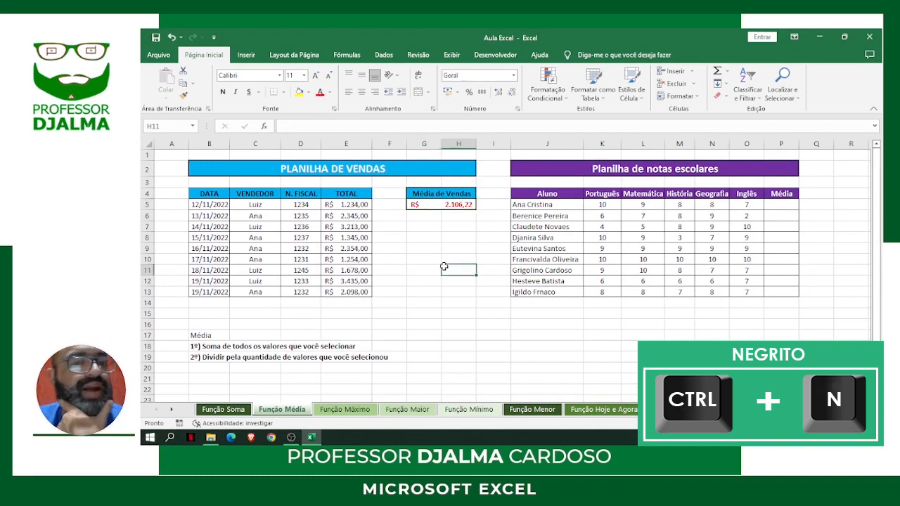
Examine the first and last sale dates in B5 and B13 and the sales average formula in G5
{"action": "left_click", "coordinate": [216, 205]}
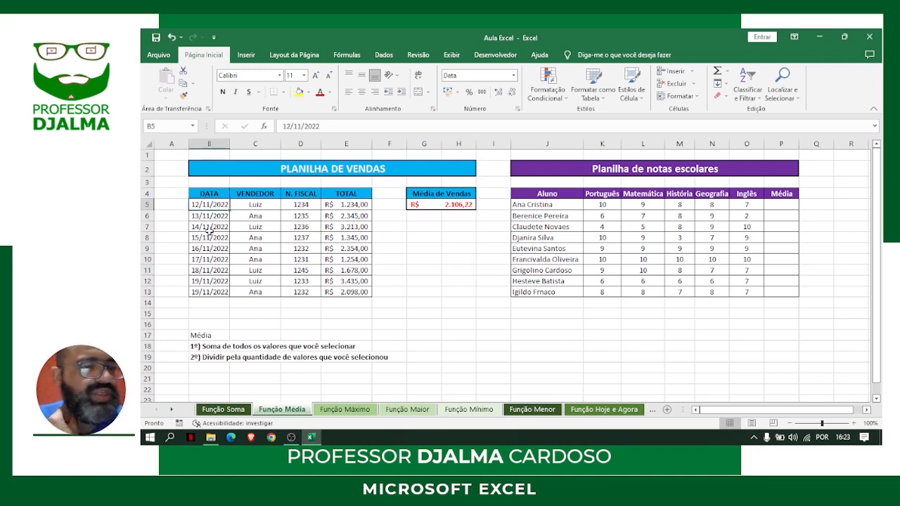
{"action": "left_click", "coordinate": [206, 294]}
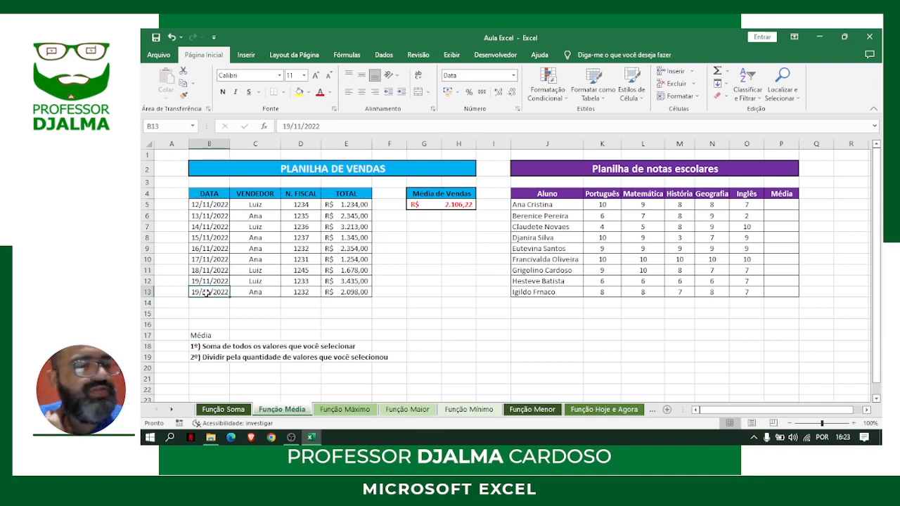
{"action": "left_click", "coordinate": [464, 205]}
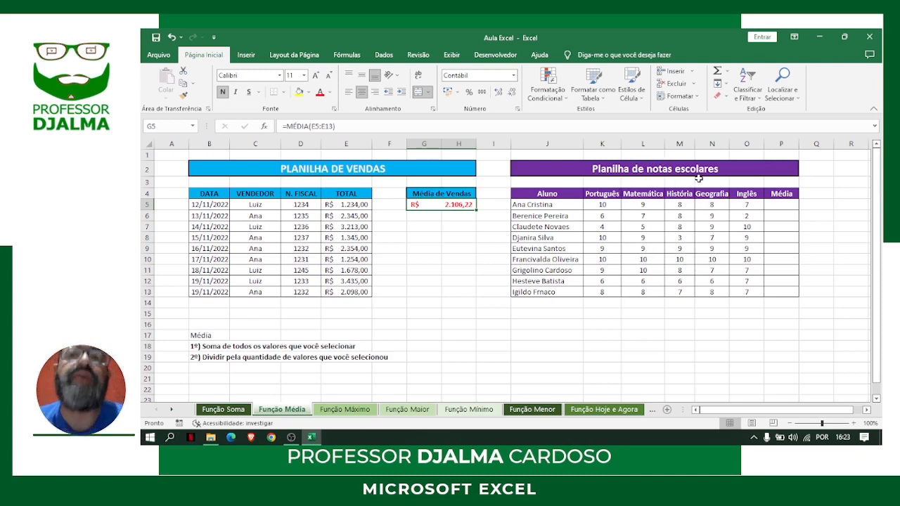
Review the Planilha de notas escolares title and go through the student names in J5:J13
{"action": "left_click", "coordinate": [598, 167]}
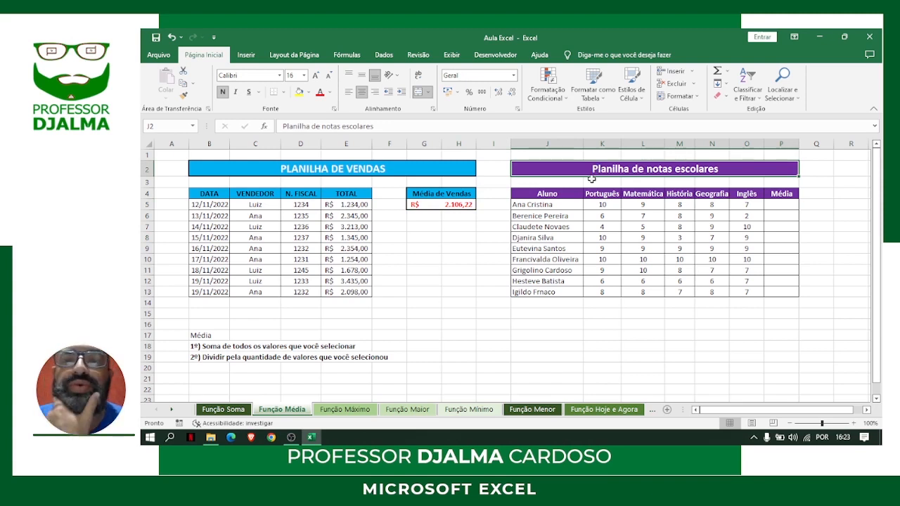
{"action": "left_click", "coordinate": [568, 206]}
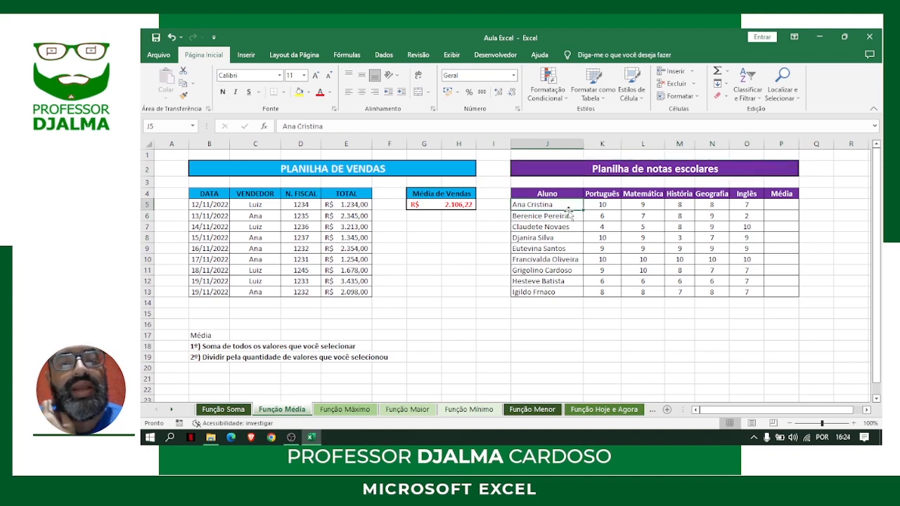
{"action": "left_click", "coordinate": [569, 216]}
{"action": "left_click", "coordinate": [567, 227]}
{"action": "left_click", "coordinate": [567, 238]}
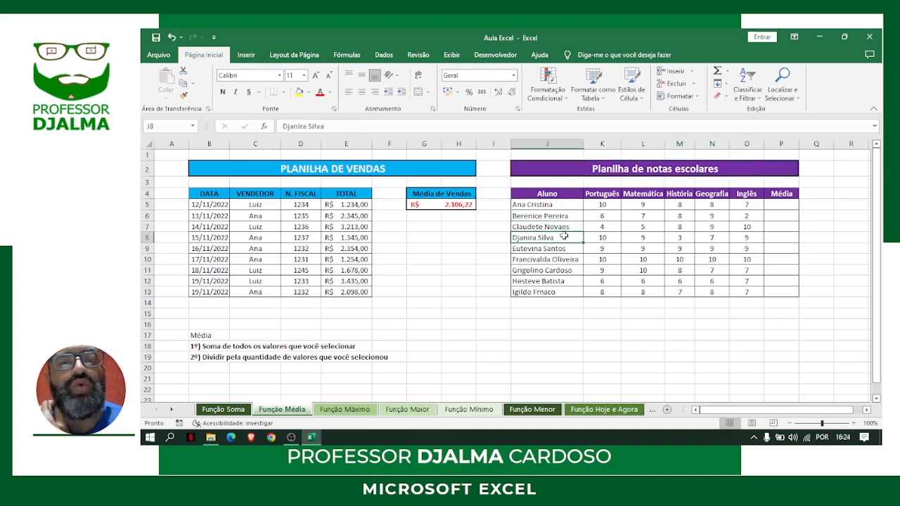
{"action": "left_click", "coordinate": [569, 248]}
{"action": "left_click", "coordinate": [571, 260]}
{"action": "left_click", "coordinate": [570, 270]}
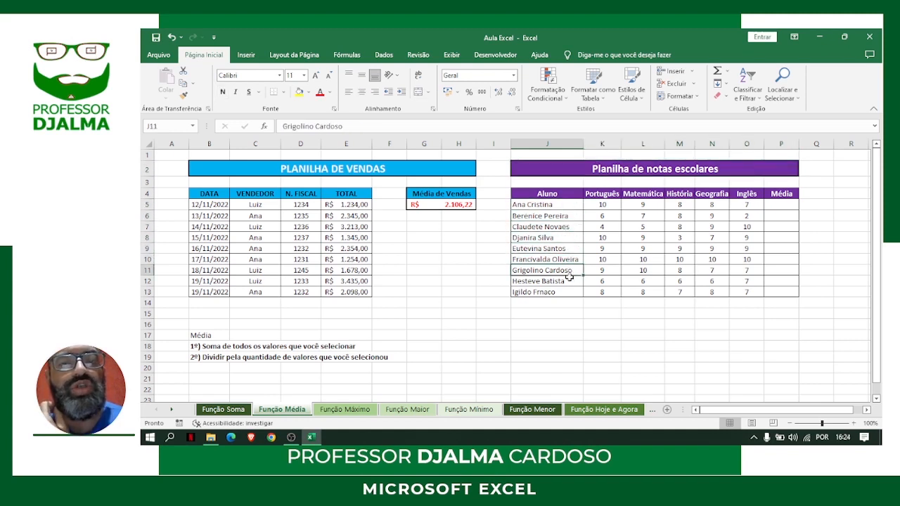
{"action": "left_click", "coordinate": [569, 281]}
{"action": "left_click", "coordinate": [569, 291]}
Review the subject headings of the grades table, from Português through Inglês in K4:O4
{"action": "left_click", "coordinate": [606, 192]}
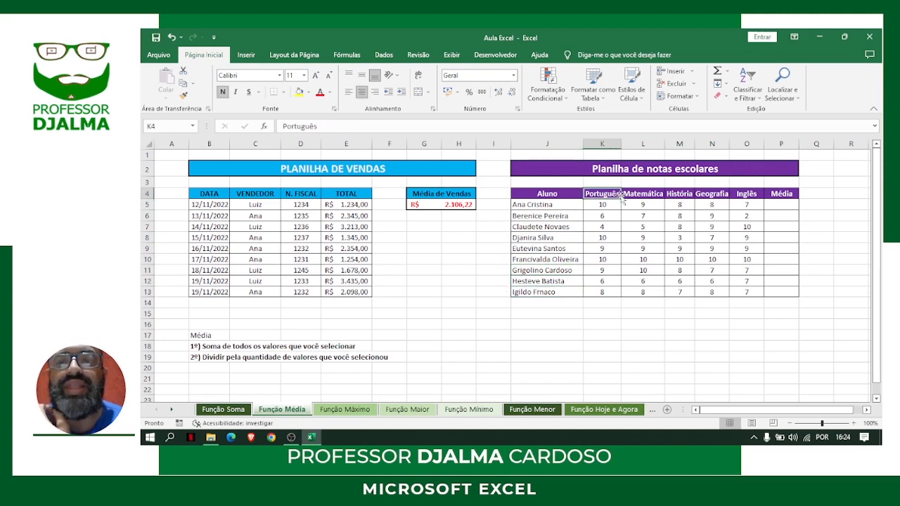
{"action": "left_click", "coordinate": [628, 195]}
{"action": "left_click", "coordinate": [687, 194]}
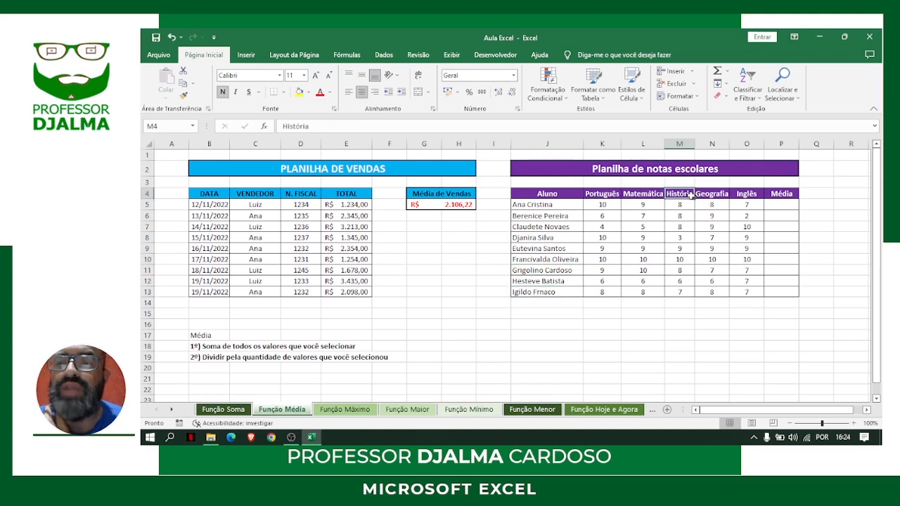
{"action": "left_click", "coordinate": [710, 194]}
{"action": "left_click", "coordinate": [747, 195]}
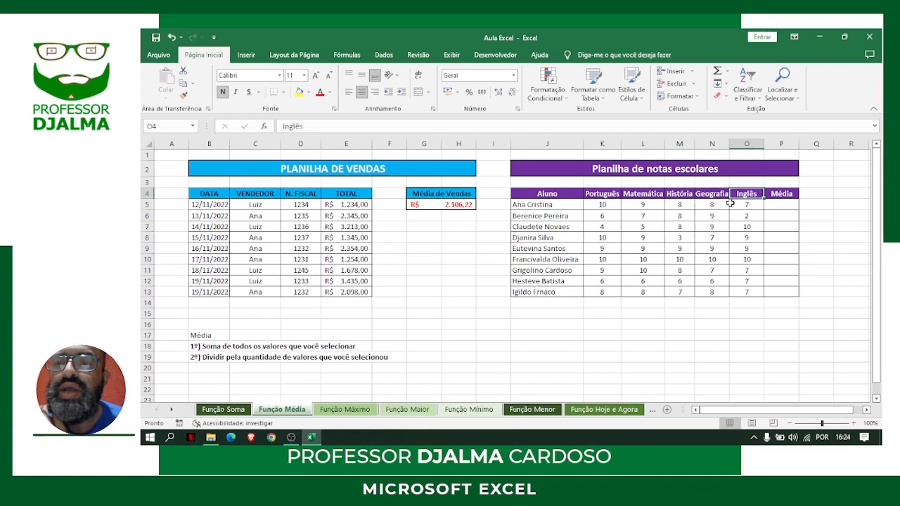
Go through each student's Português grade in K5:K13
{"action": "left_click", "coordinate": [607, 205]}
{"action": "left_click", "coordinate": [608, 215]}
{"action": "left_click", "coordinate": [609, 227]}
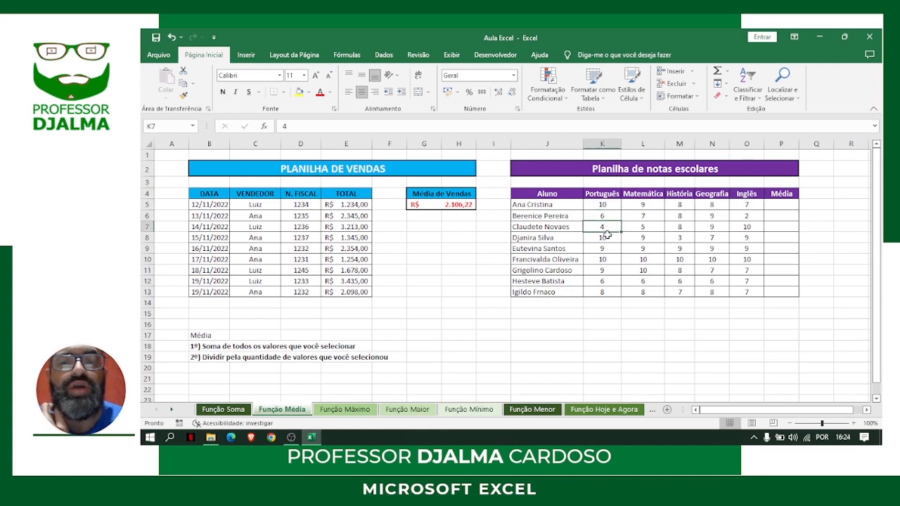
{"action": "left_click", "coordinate": [609, 238]}
{"action": "left_click", "coordinate": [609, 249]}
{"action": "left_click", "coordinate": [609, 260]}
{"action": "left_click", "coordinate": [609, 271]}
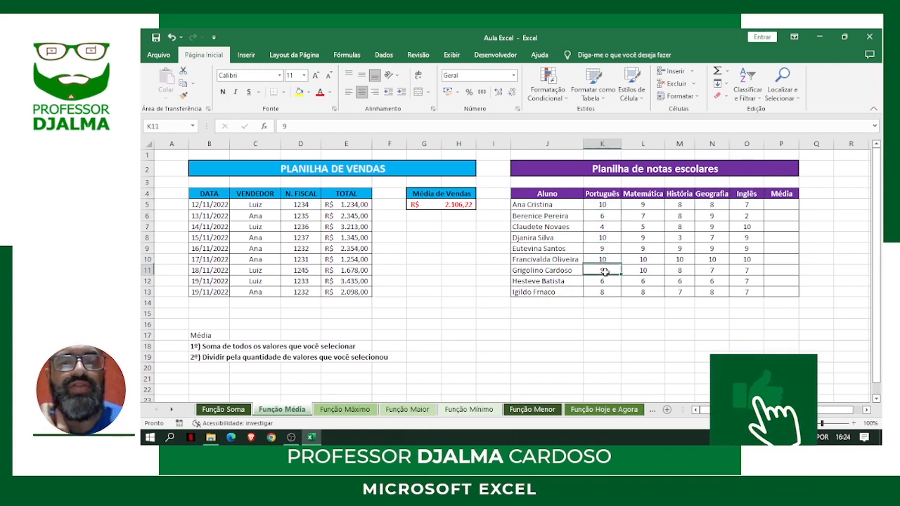
{"action": "left_click", "coordinate": [609, 281]}
{"action": "left_click", "coordinate": [609, 292]}
Examine the first student's grades in Matemática, História, Geografia and Inglês in row 5
{"action": "left_click", "coordinate": [648, 206]}
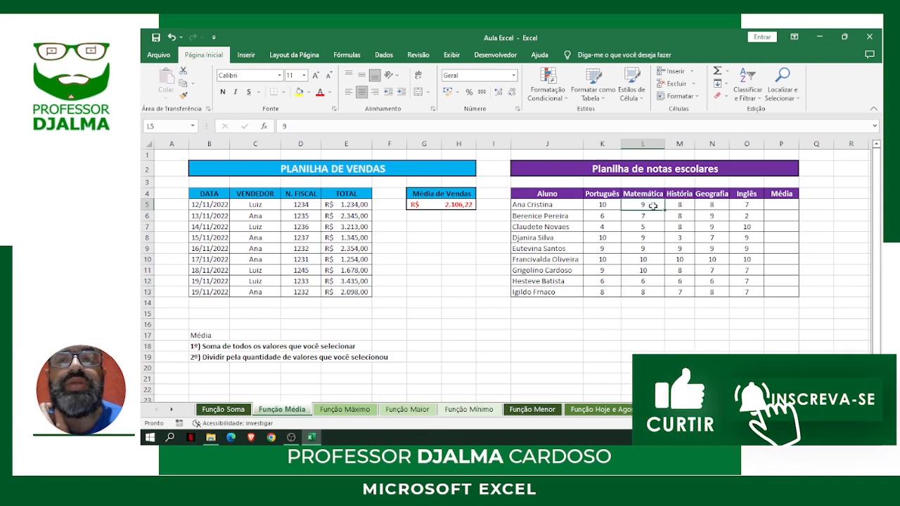
{"action": "left_click", "coordinate": [681, 206]}
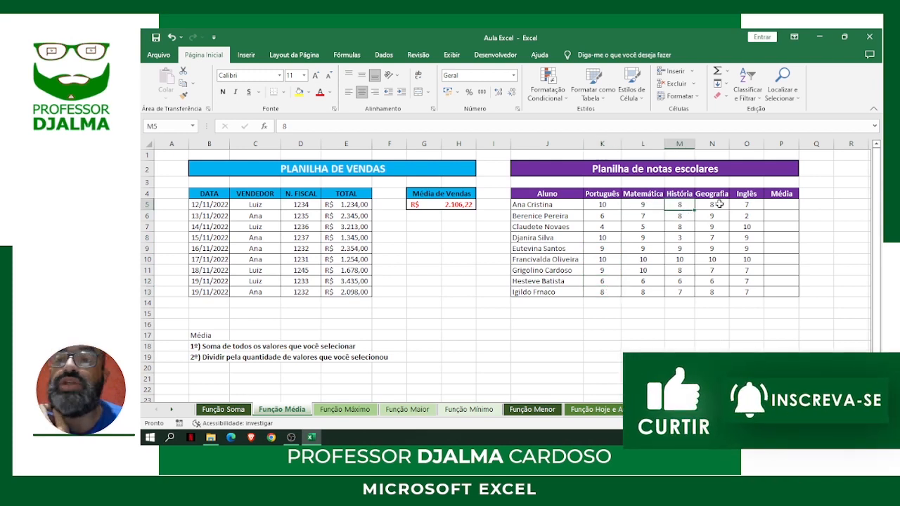
{"action": "left_click", "coordinate": [724, 209]}
{"action": "left_click", "coordinate": [750, 204]}
{"action": "left_click", "coordinate": [719, 204]}
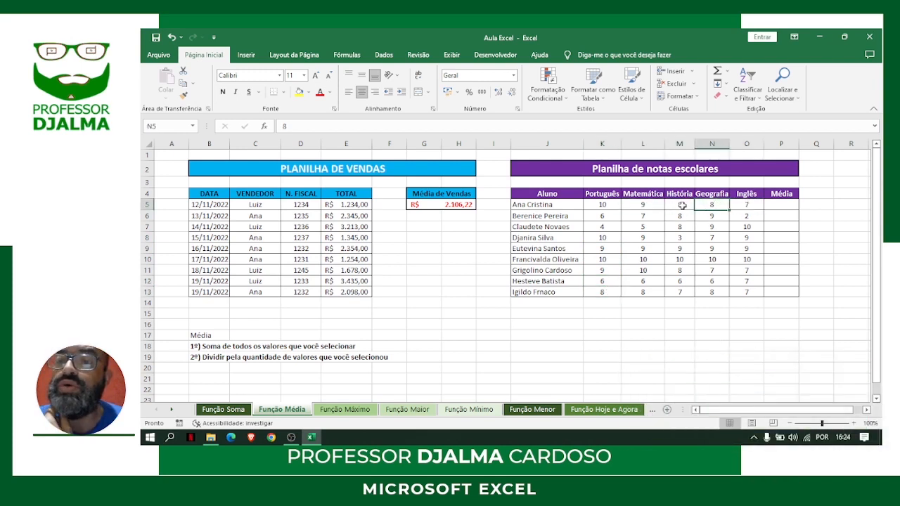
{"action": "left_click", "coordinate": [681, 205]}
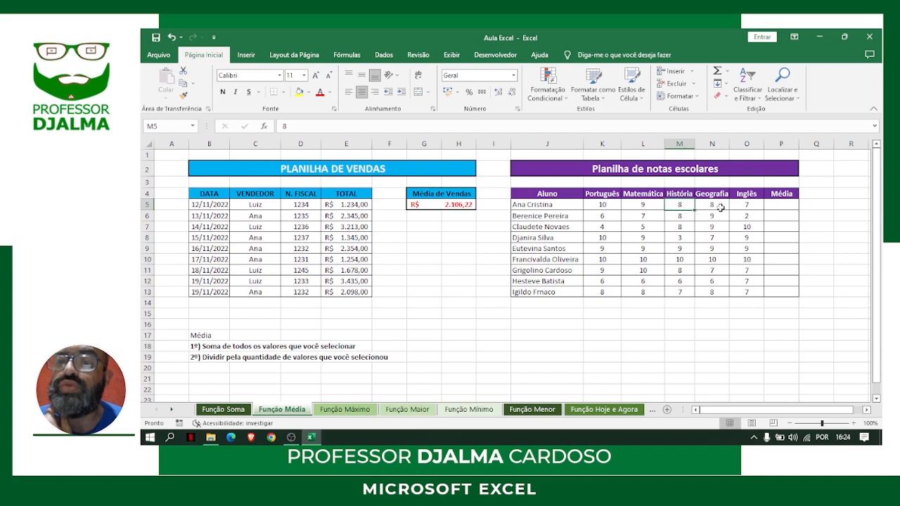
Calculate the first student's average in P5 with MÉDIA over K5:O5 and fill the formula down to P13
{"action": "left_click", "coordinate": [781, 205]}
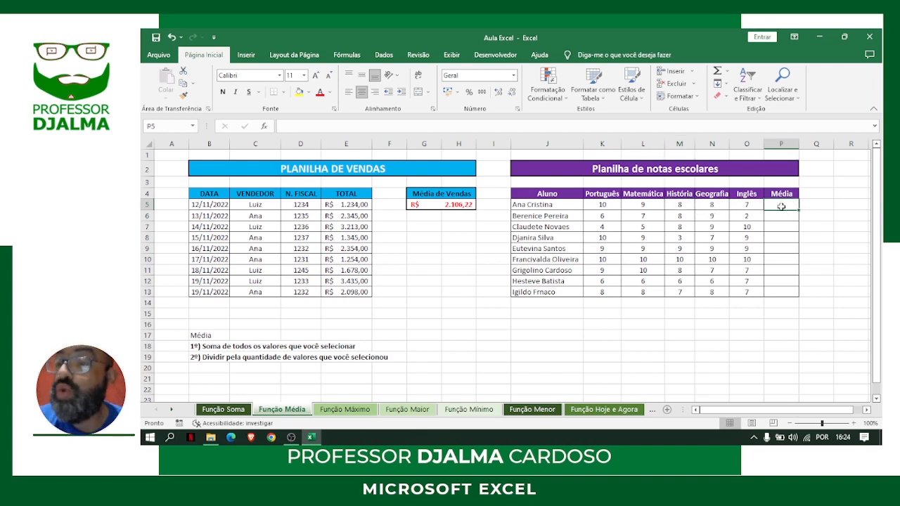
{"action": "type", "text": "=média"}
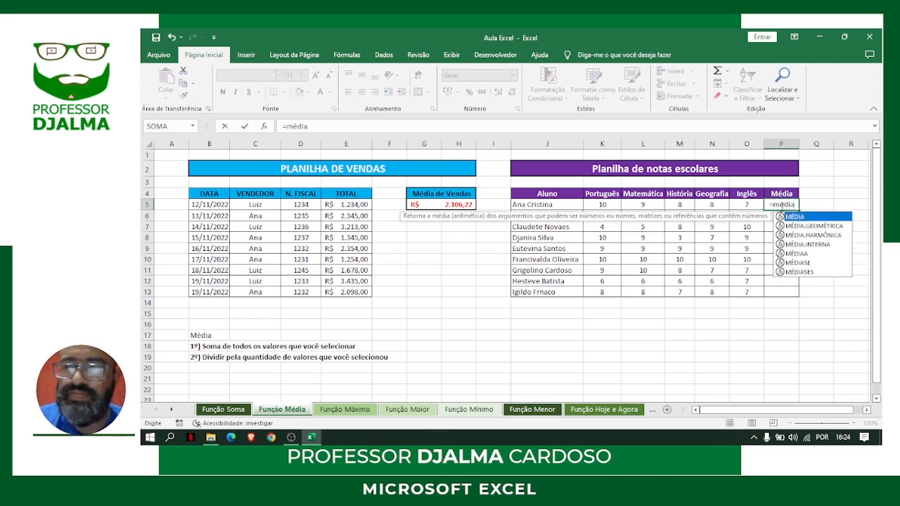
{"action": "type", "text": "("}
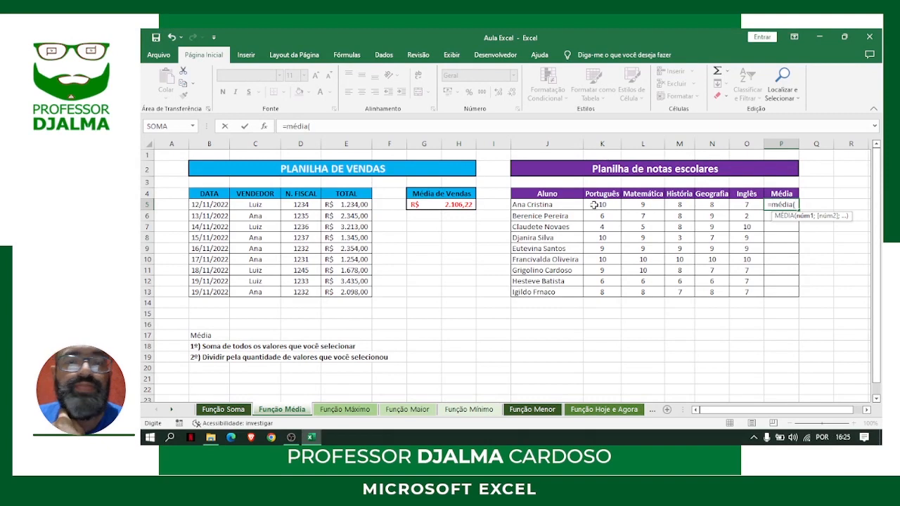
{"action": "left_click_drag", "start_coordinate": [594, 204], "coordinate": [740, 204]}
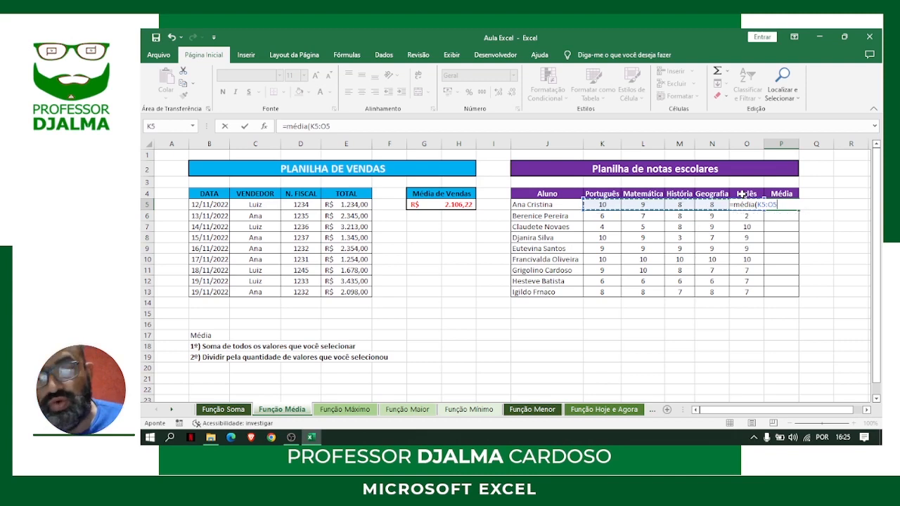
{"action": "key", "text": "Return"}
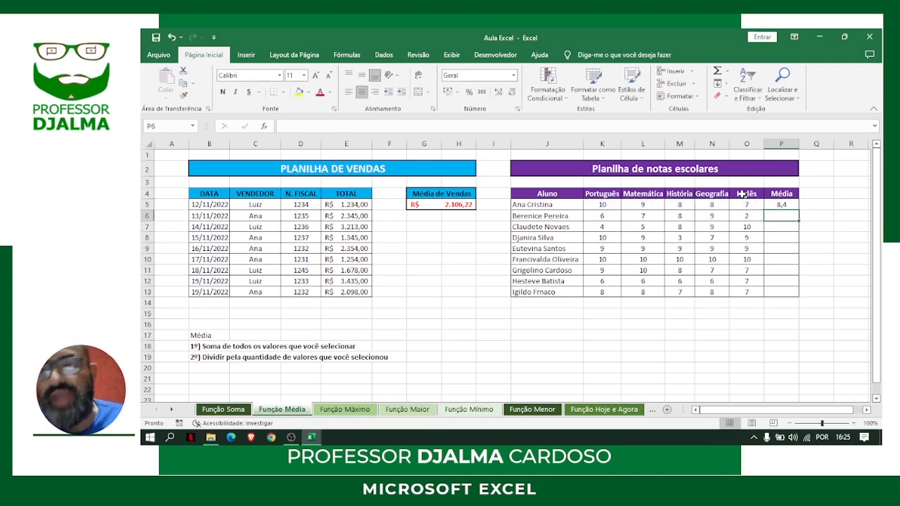
{"action": "left_click", "coordinate": [787, 204]}
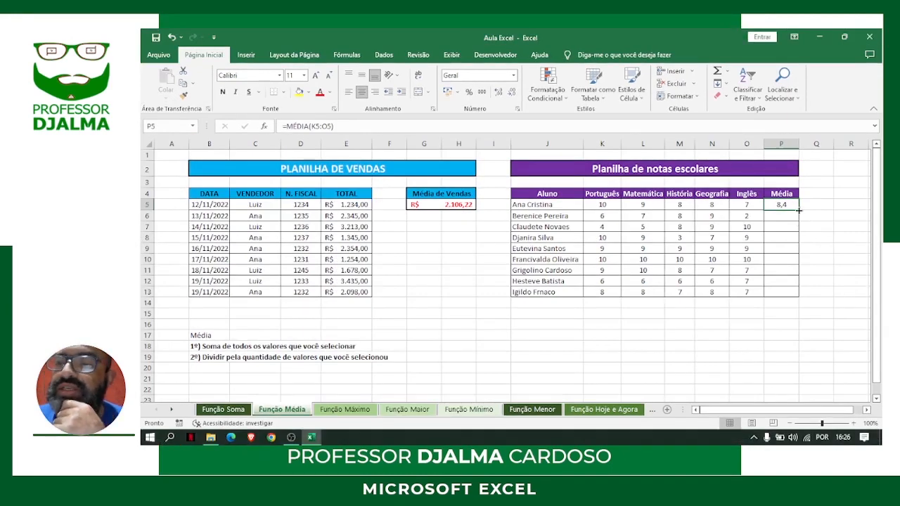
{"action": "left_click_drag", "start_coordinate": [799, 209], "coordinate": [803, 293]}
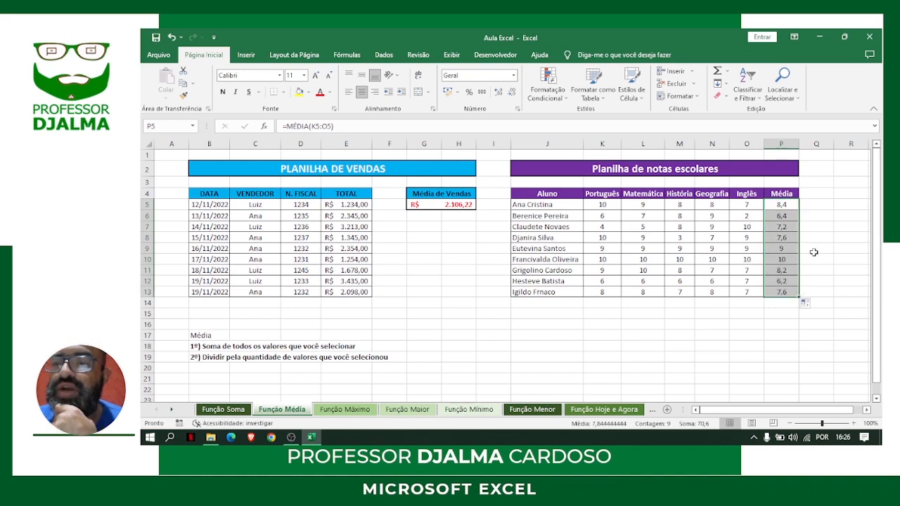
Check the MÉDIA formula and average of each student in P5:P13
{"action": "left_click", "coordinate": [791, 206]}
{"action": "left_click", "coordinate": [786, 216]}
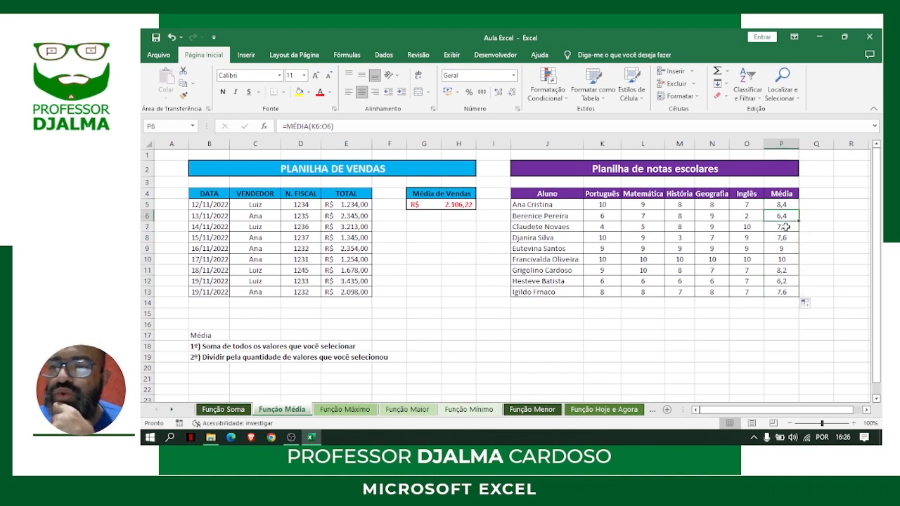
{"action": "left_click", "coordinate": [784, 227]}
{"action": "left_click", "coordinate": [783, 238]}
{"action": "left_click", "coordinate": [783, 249]}
{"action": "left_click", "coordinate": [784, 259]}
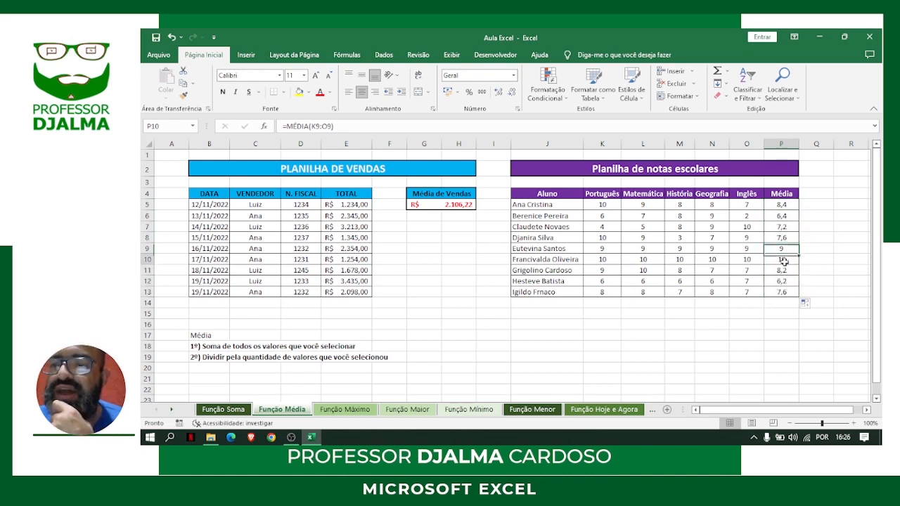
{"action": "left_click", "coordinate": [787, 269]}
{"action": "left_click", "coordinate": [788, 280]}
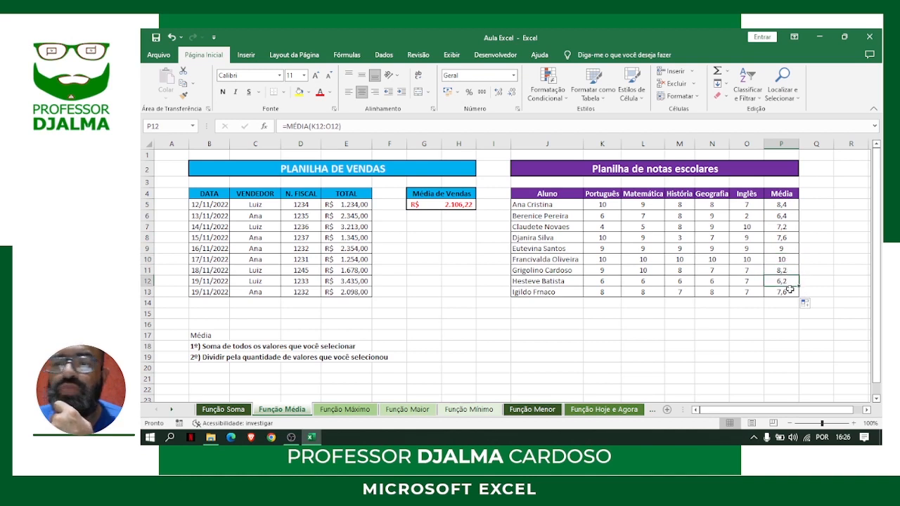
{"action": "left_click", "coordinate": [789, 291]}
Format the student averages in P5:P13 as bold with a red font
{"action": "left_click_drag", "start_coordinate": [782, 205], "coordinate": [785, 292]}
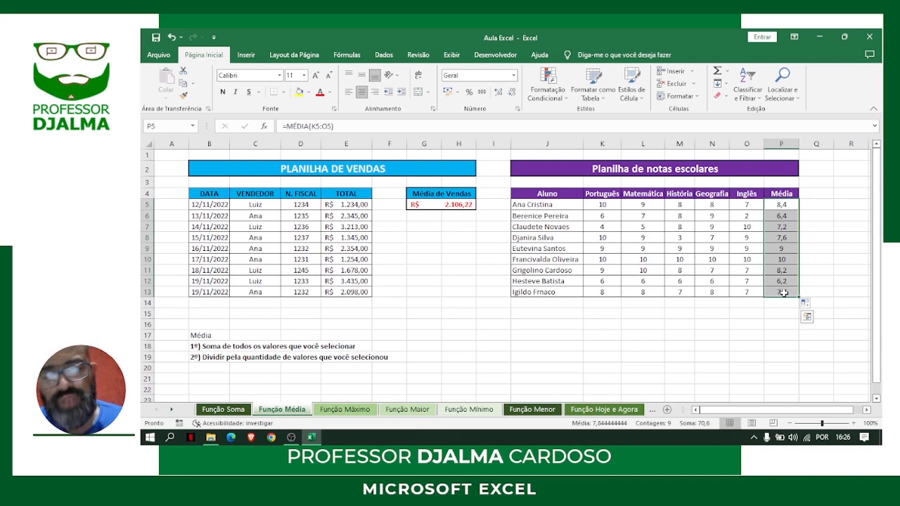
{"action": "key", "text": "ctrl+n"}
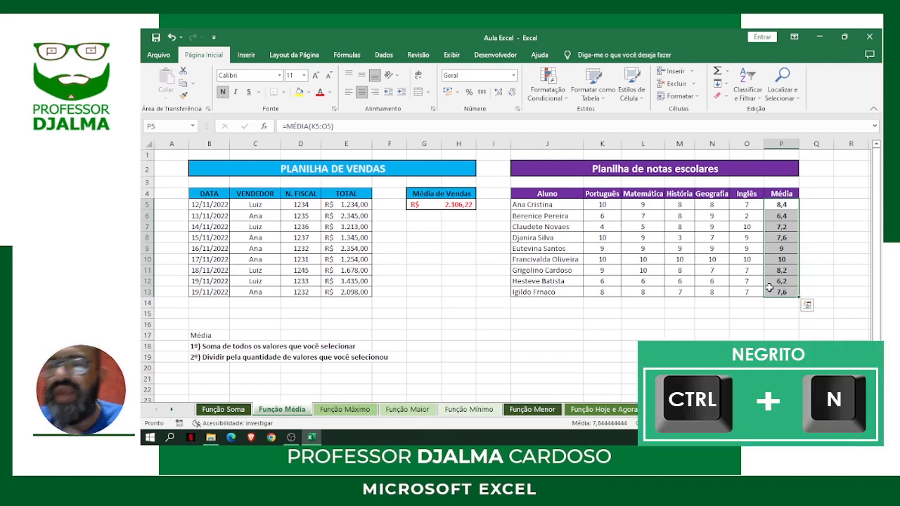
{"action": "left_click", "coordinate": [320, 92]}
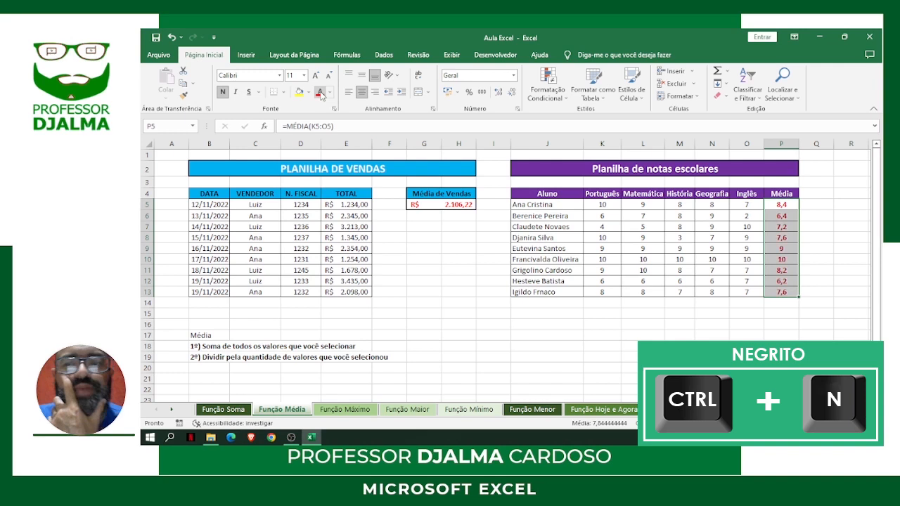
Open the Função Máximo sheet and examine the sales table and its TOTAL values in E5:E13
{"action": "left_click", "coordinate": [504, 345]}
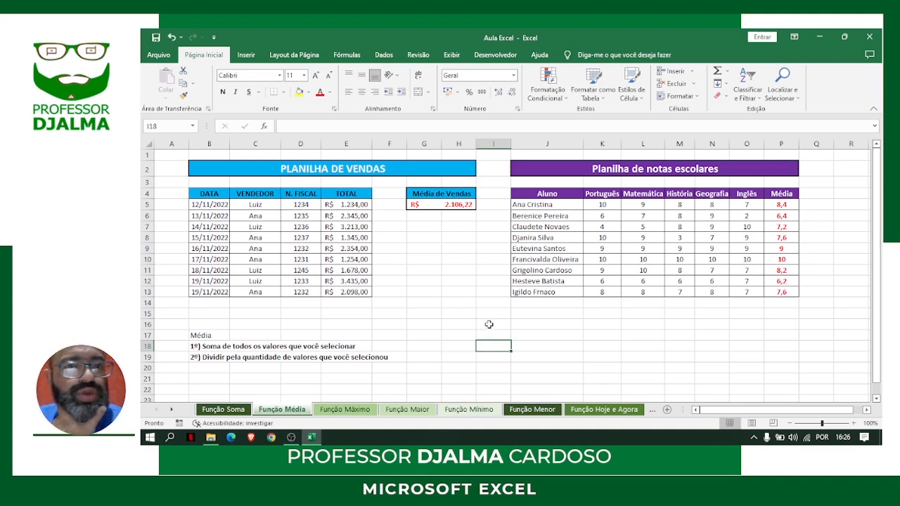
{"action": "left_click", "coordinate": [347, 410]}
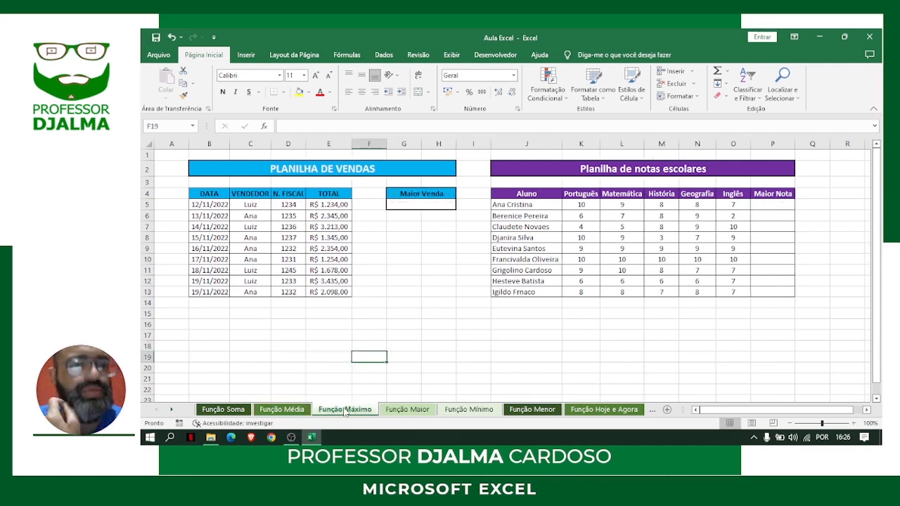
{"action": "left_click", "coordinate": [316, 169]}
{"action": "left_click_drag", "start_coordinate": [225, 193], "coordinate": [328, 295]}
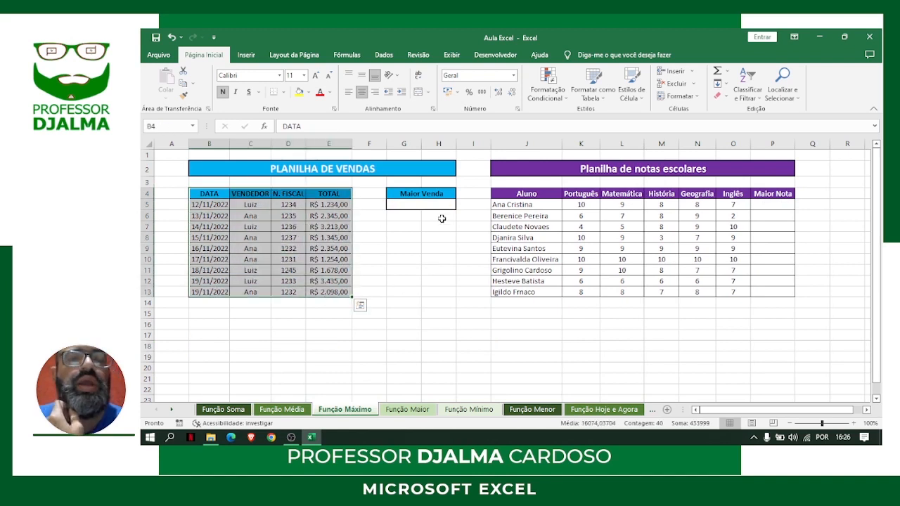
{"action": "left_click", "coordinate": [422, 204]}
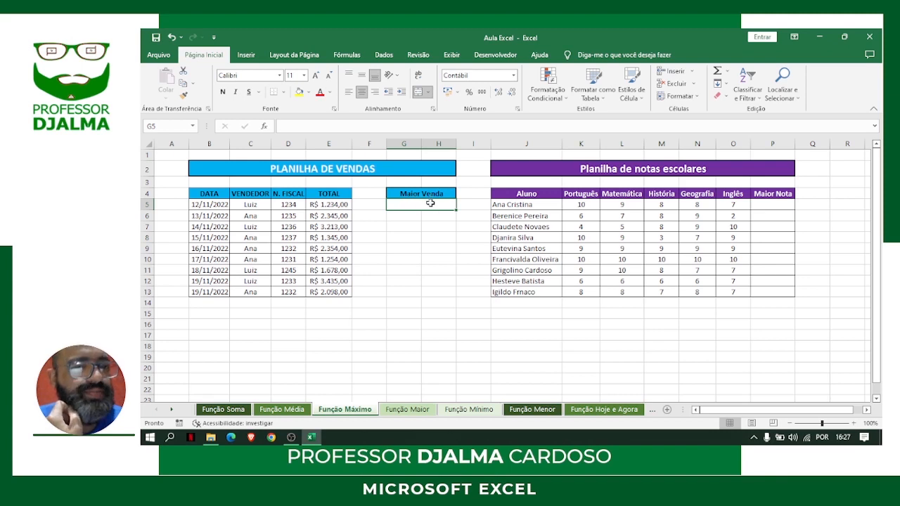
{"action": "left_click_drag", "start_coordinate": [339, 202], "coordinate": [345, 296]}
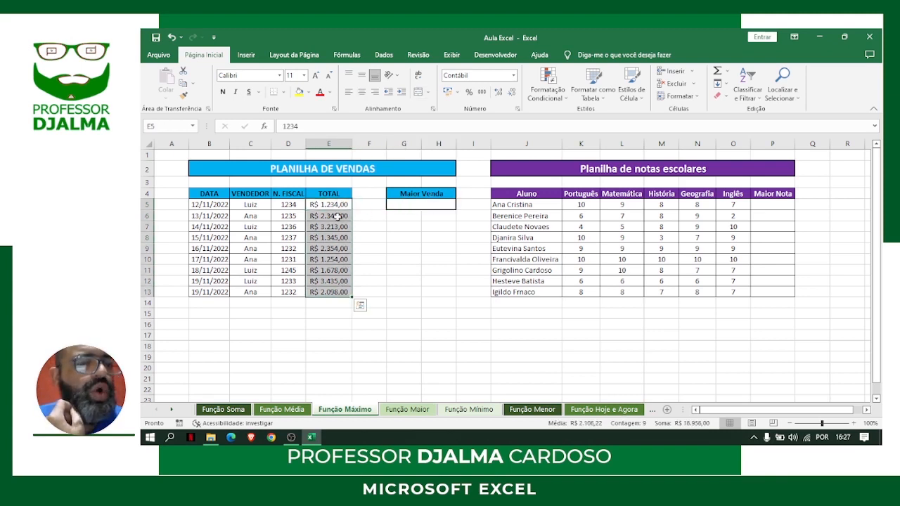
{"action": "left_click_drag", "start_coordinate": [342, 205], "coordinate": [341, 291]}
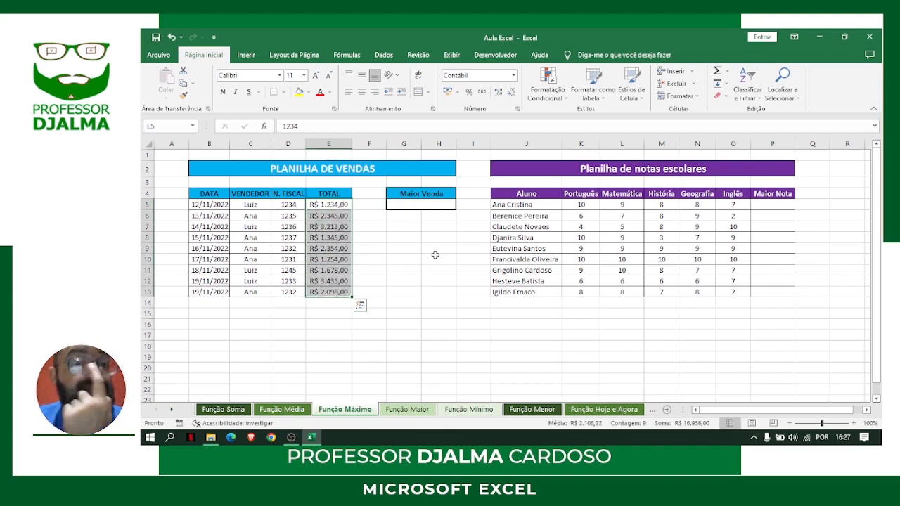
Calculate the largest sale in G5, under Maior Venda, with MÁXIMO over E5:E13
{"action": "left_click", "coordinate": [427, 203]}
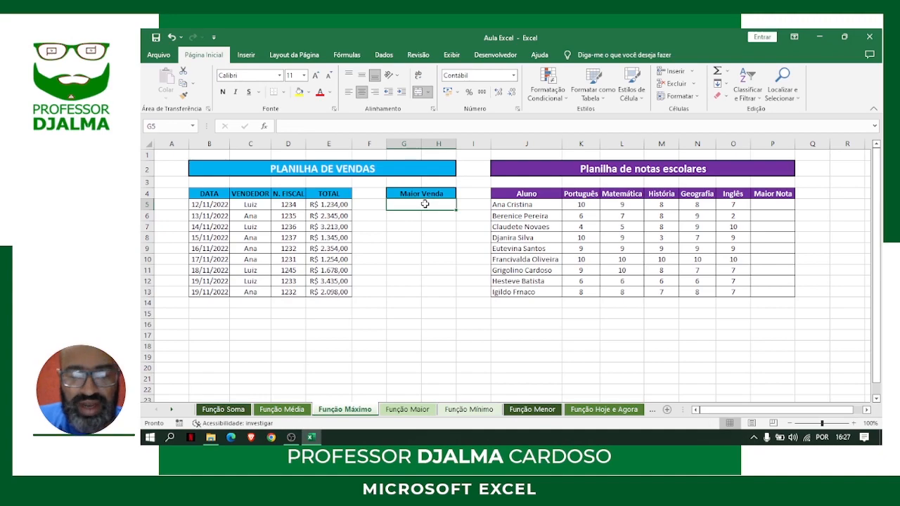
{"action": "type", "text": "=máximo"}
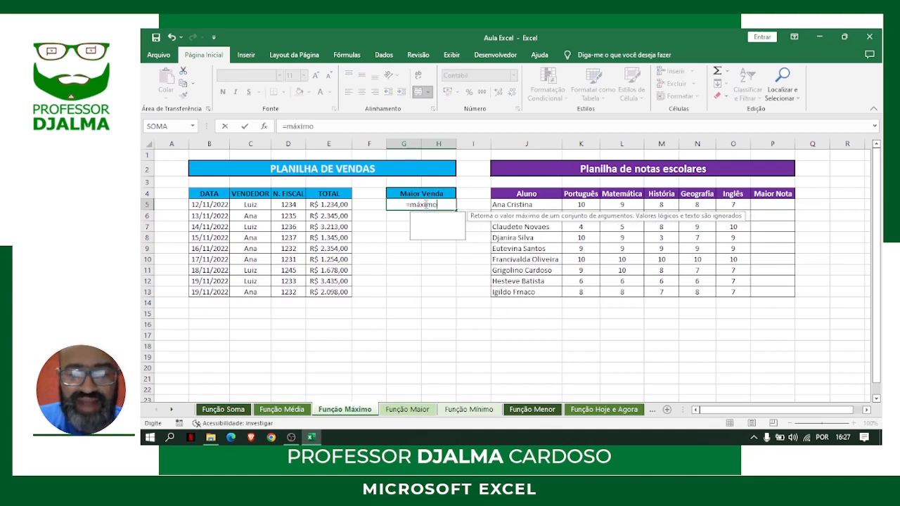
{"action": "type", "text": "("}
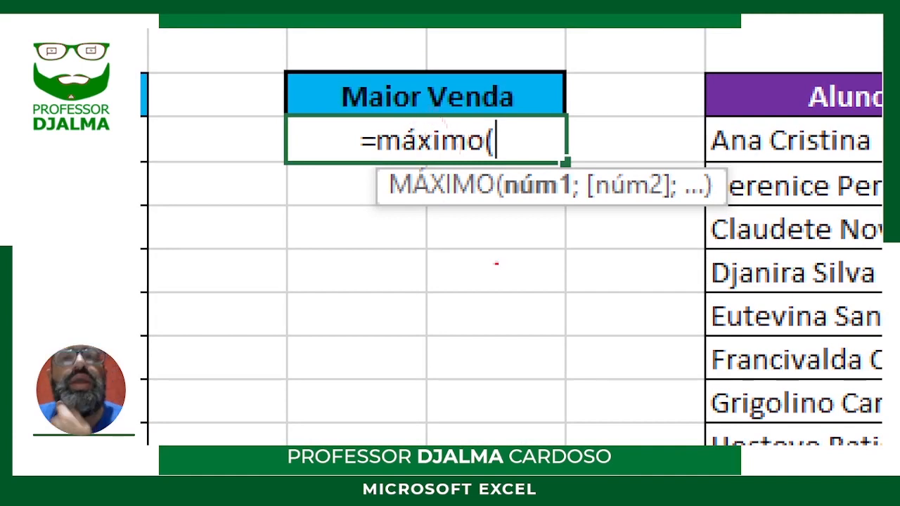
{"action": "left_click_drag", "start_coordinate": [499, 211], "coordinate": [723, 204]}
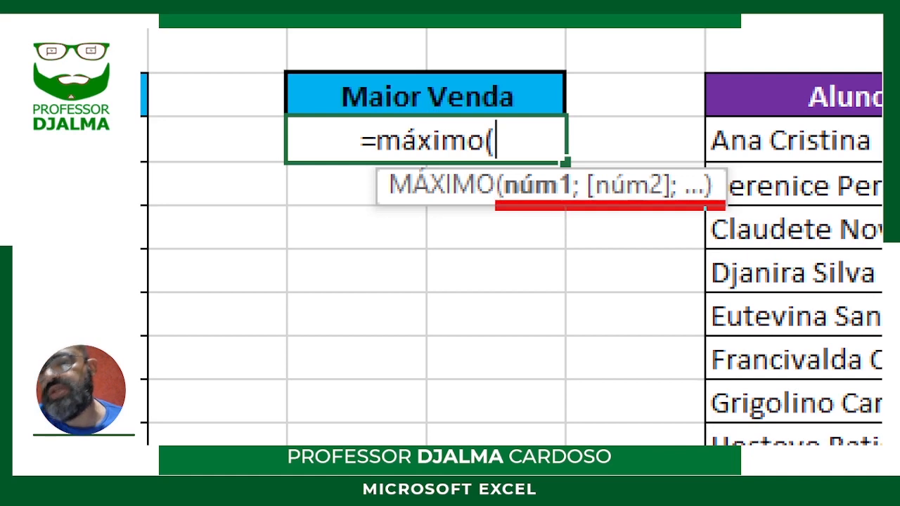
{"action": "mouse_move", "coordinate": [545, 156]}
{"action": "left_mouse_down"}
{"action": "mouse_move", "coordinate": [584, 118]}
{"action": "mouse_move", "coordinate": [603, 55]}
{"action": "left_mouse_up"}
{"action": "mouse_move", "coordinate": [634, 142]}
{"action": "left_mouse_down"}
{"action": "mouse_move", "coordinate": [651, 133]}
{"action": "mouse_move", "coordinate": [698, 30]}
{"action": "left_mouse_up"}
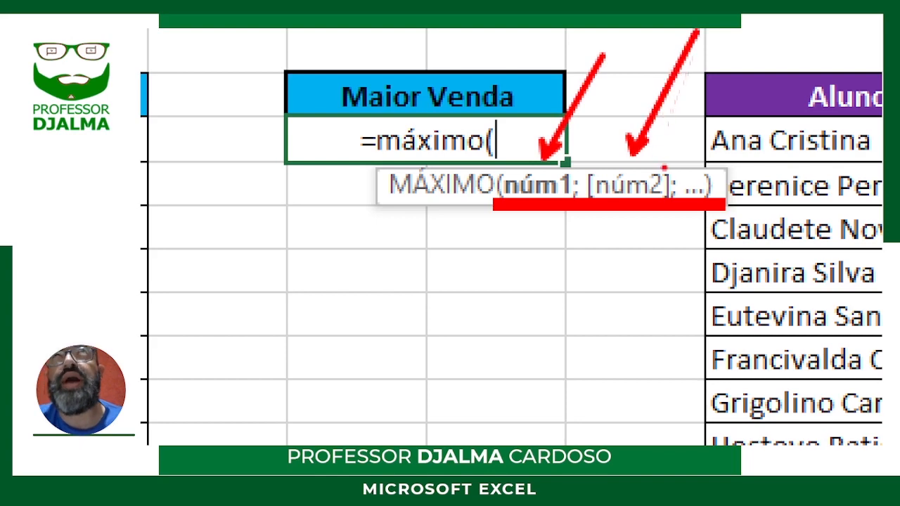
{"action": "left_click_drag", "start_coordinate": [695, 186], "coordinate": [790, 73]}
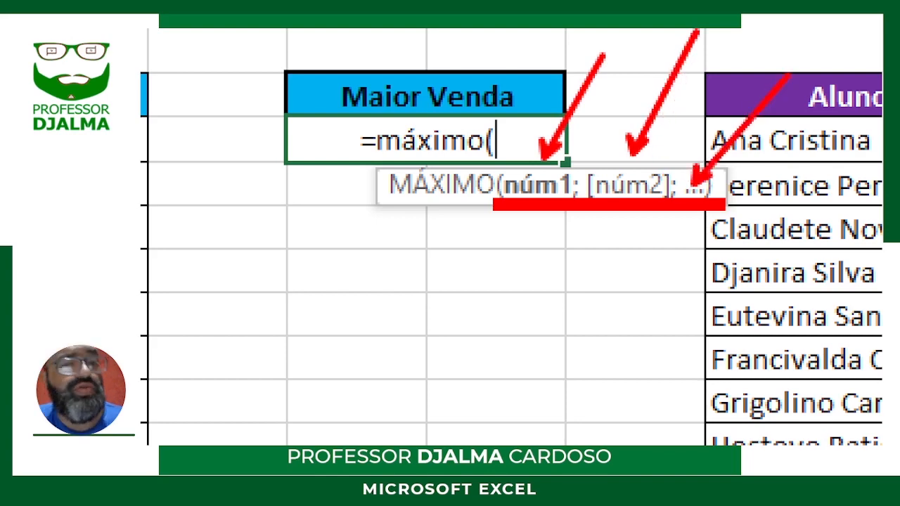
{"action": "key", "text": "Escape"}
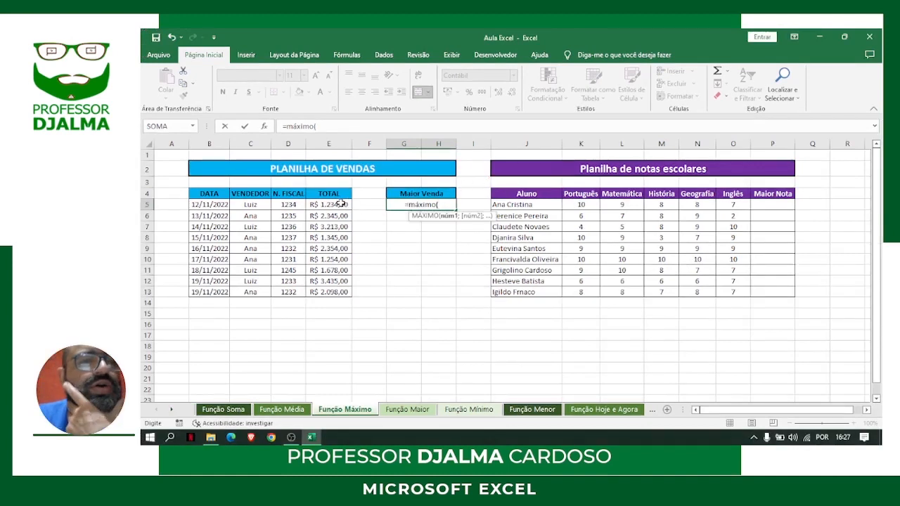
{"action": "left_click_drag", "start_coordinate": [338, 202], "coordinate": [339, 290]}
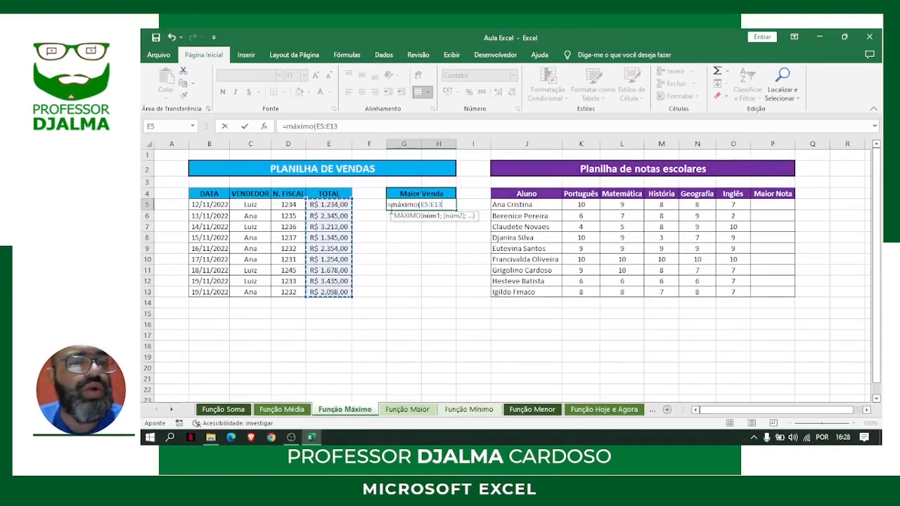
{"action": "type", "text": ")"}
{"action": "key", "text": "Return"}
Format the Maior Venda result in G5 as bold with a red font
{"action": "left_click", "coordinate": [425, 204]}
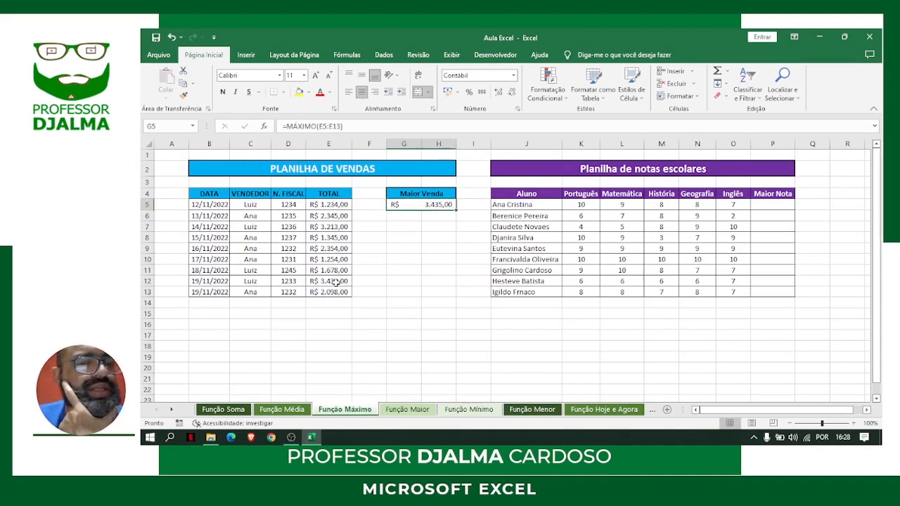
{"action": "key", "text": "ctrl+n"}
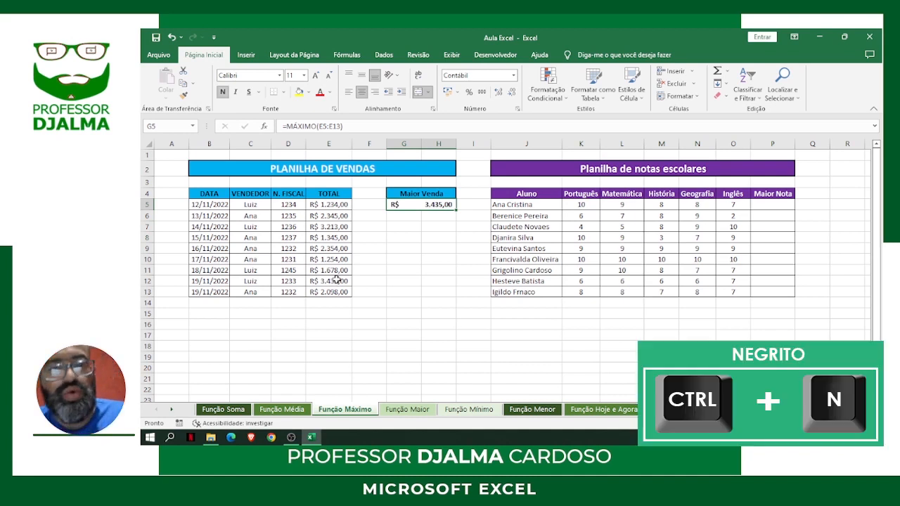
{"action": "left_click", "coordinate": [320, 94]}
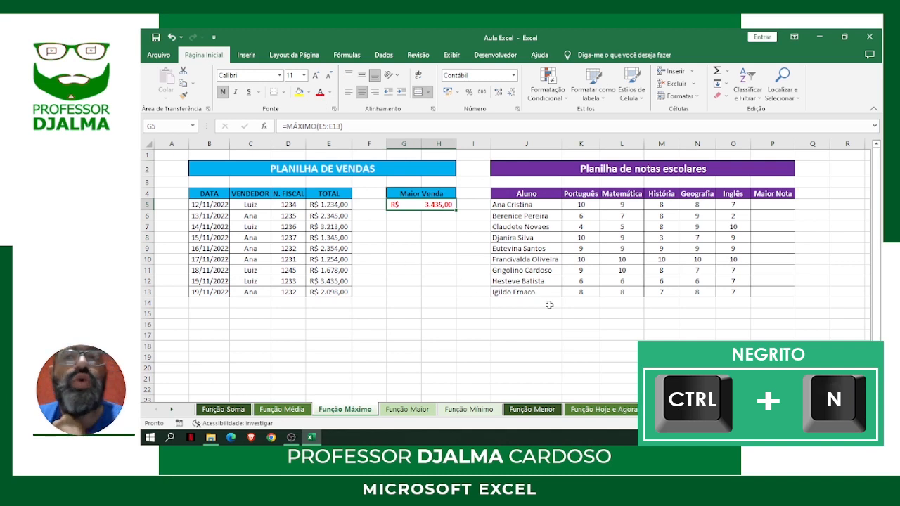
Examine the school grades table title and the first student's five subject grades in K5:O5
{"action": "left_click", "coordinate": [637, 172]}
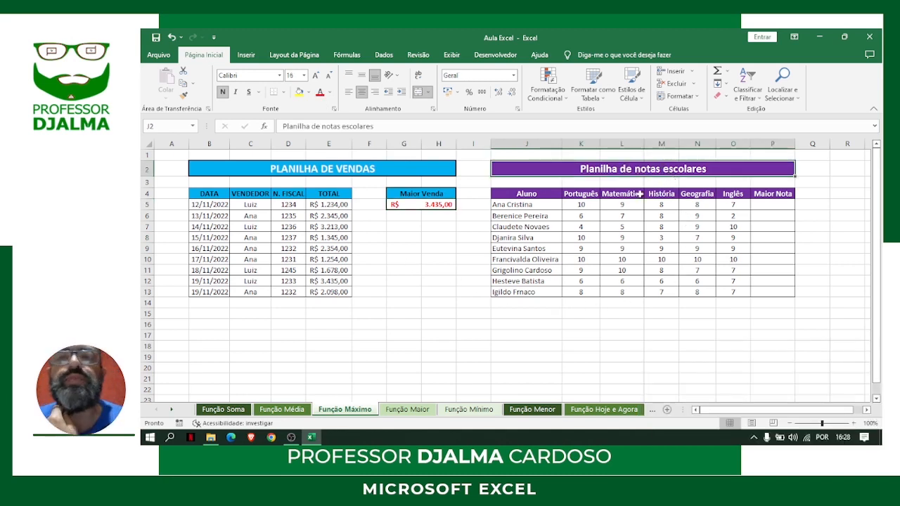
{"action": "left_click", "coordinate": [584, 204]}
{"action": "left_click", "coordinate": [628, 204]}
{"action": "left_click", "coordinate": [661, 204]}
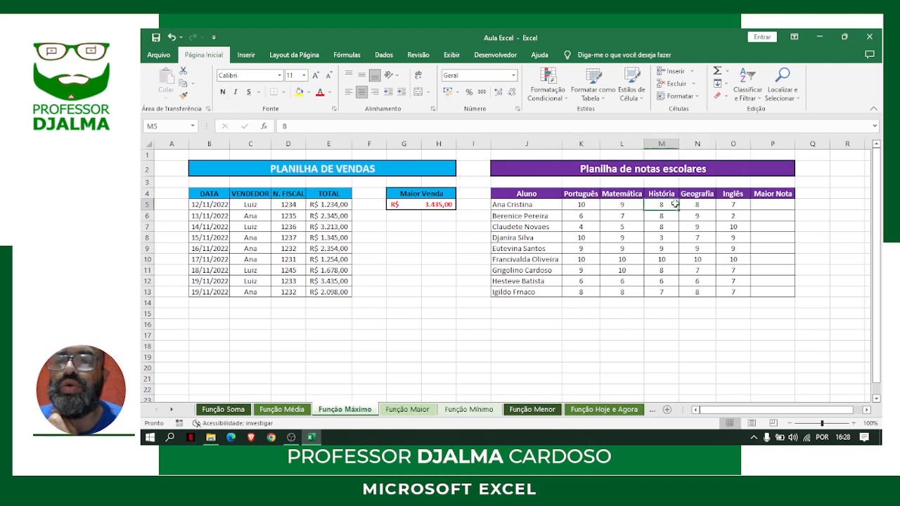
{"action": "left_click", "coordinate": [693, 206]}
{"action": "left_click", "coordinate": [737, 204]}
Calculate the first student's highest grade in P5, under Maior Nota, with MÁXIMO over K5:O5
{"action": "left_click", "coordinate": [773, 203]}
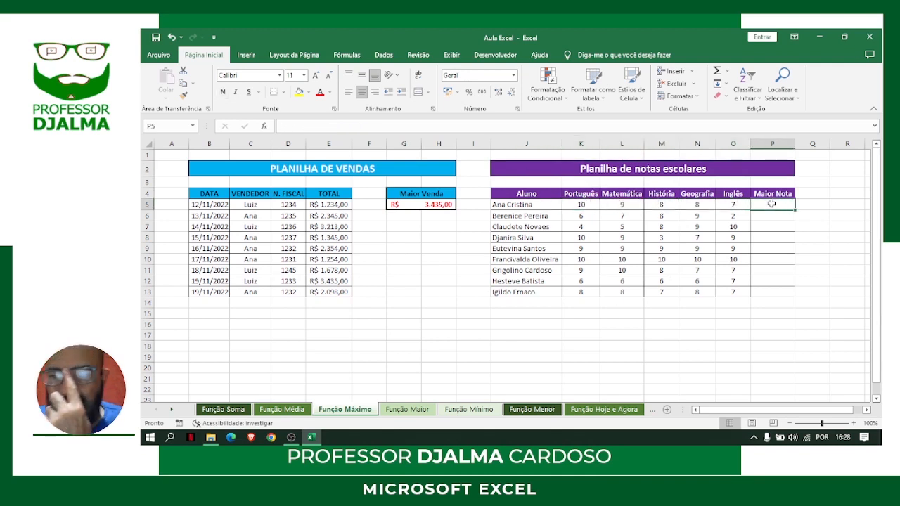
{"action": "type", "text": "="}
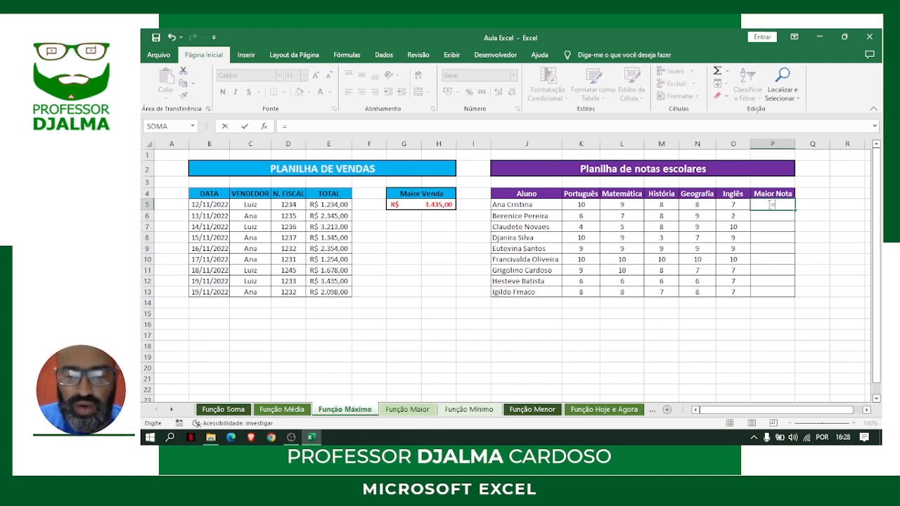
{"action": "type", "text": "maximo"}
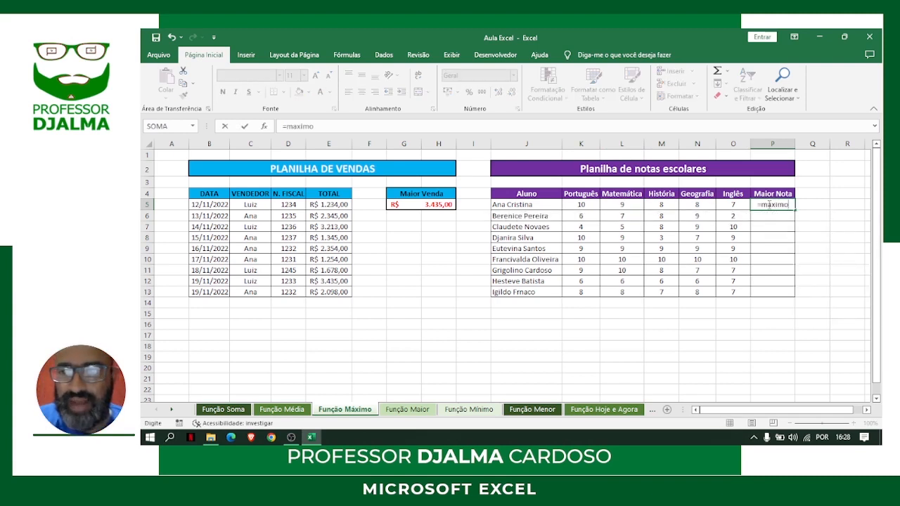
{"action": "key", "text": "BackSpace"}
{"action": "key", "text": "BackSpace"}
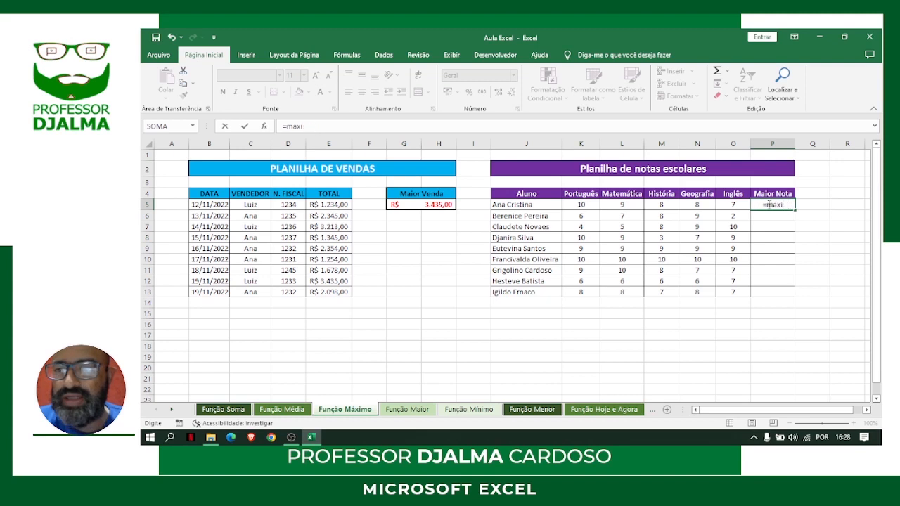
{"action": "key", "text": "BackSpace"}
{"action": "key", "text": "BackSpace"}
{"action": "type", "text": "áx"}
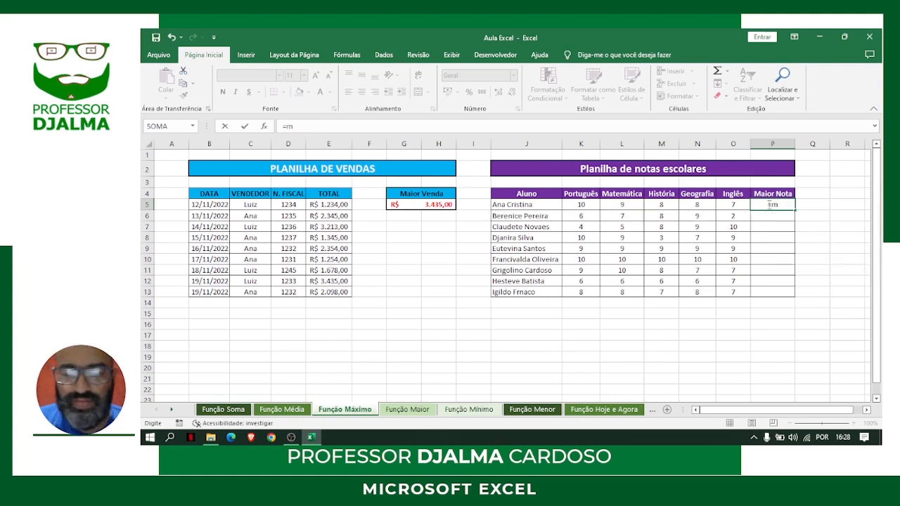
{"action": "type", "text": "imo("}
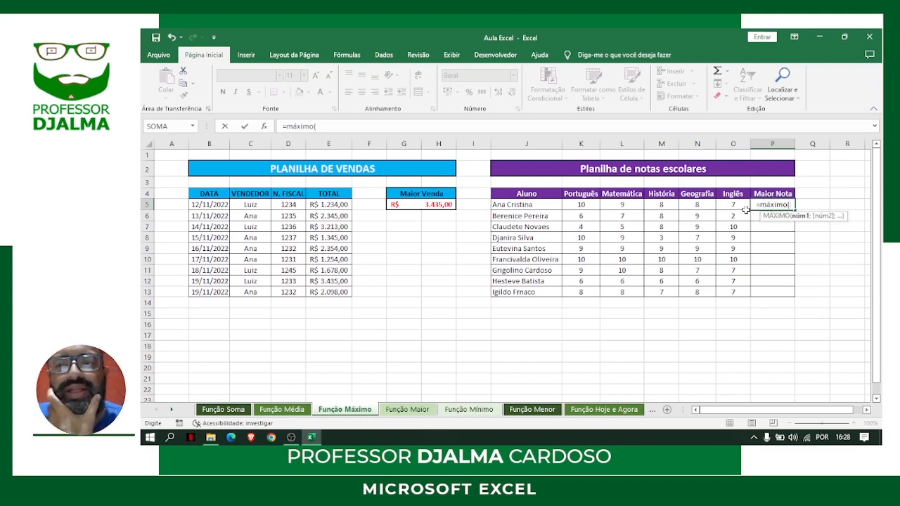
{"action": "left_click", "coordinate": [576, 204]}
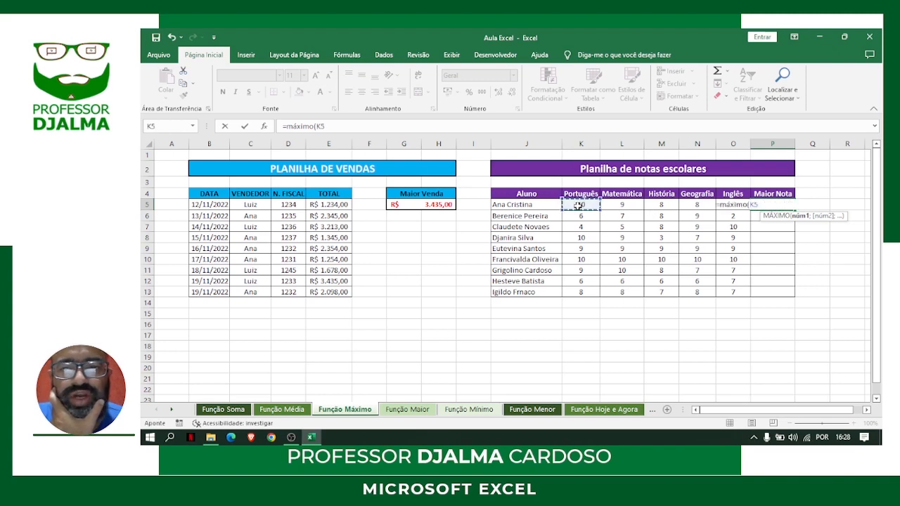
{"action": "left_click_drag", "start_coordinate": [599, 205], "coordinate": [728, 204]}
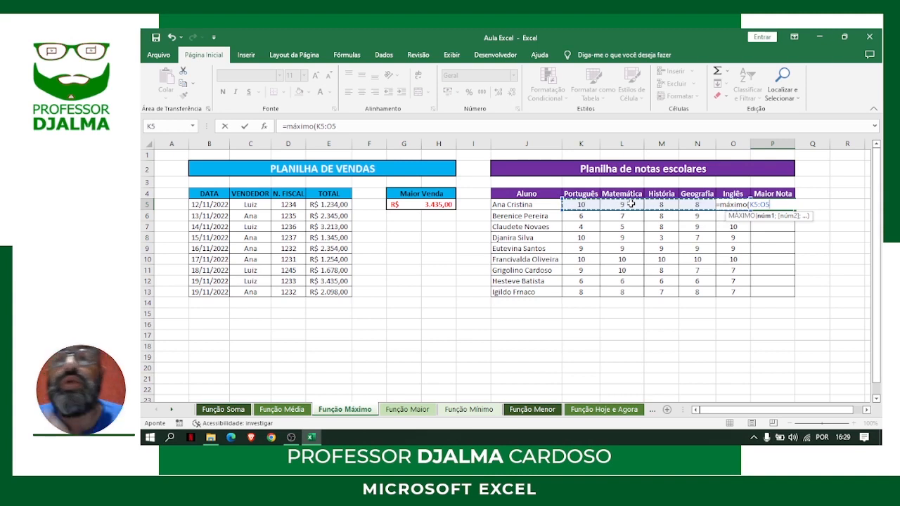
{"action": "key", "text": "Return"}
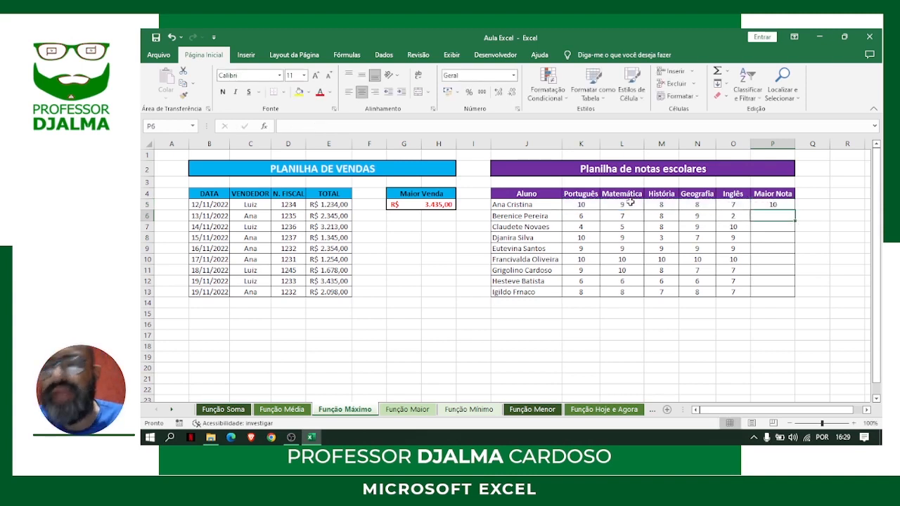
Fill the MÁXIMO formula from P5 down to P13 for the remaining students
{"action": "left_click", "coordinate": [772, 205]}
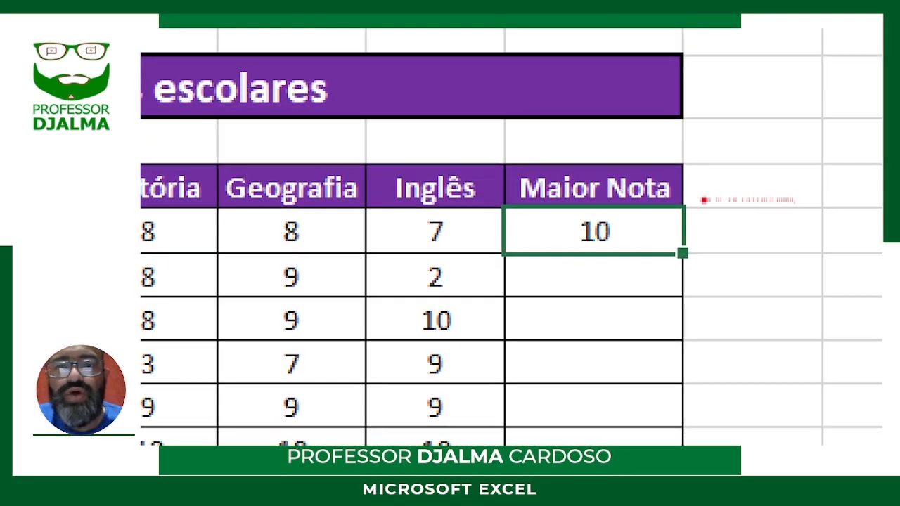
{"action": "mouse_move", "coordinate": [470, 177]}
{"action": "left_mouse_down"}
{"action": "mouse_move", "coordinate": [681, 289]}
{"action": "mouse_move", "coordinate": [720, 277]}
{"action": "left_mouse_up"}
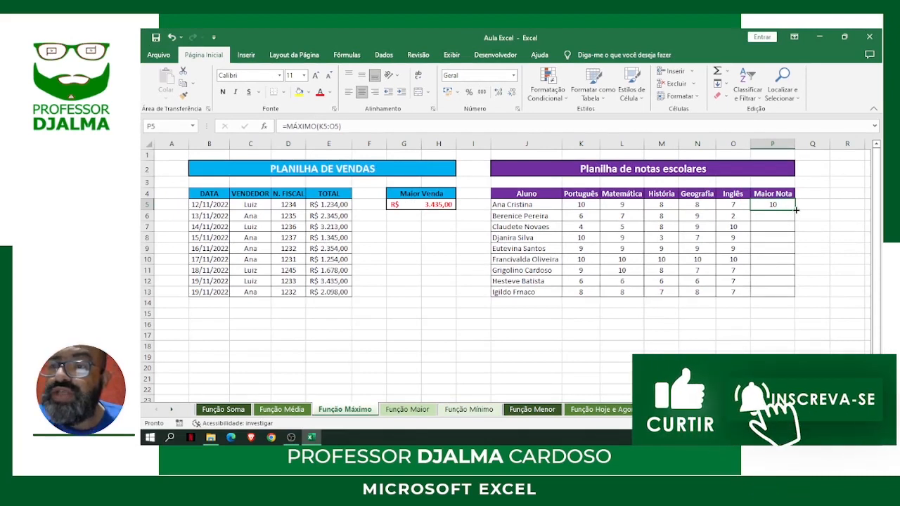
{"action": "double_click", "coordinate": [796, 209]}
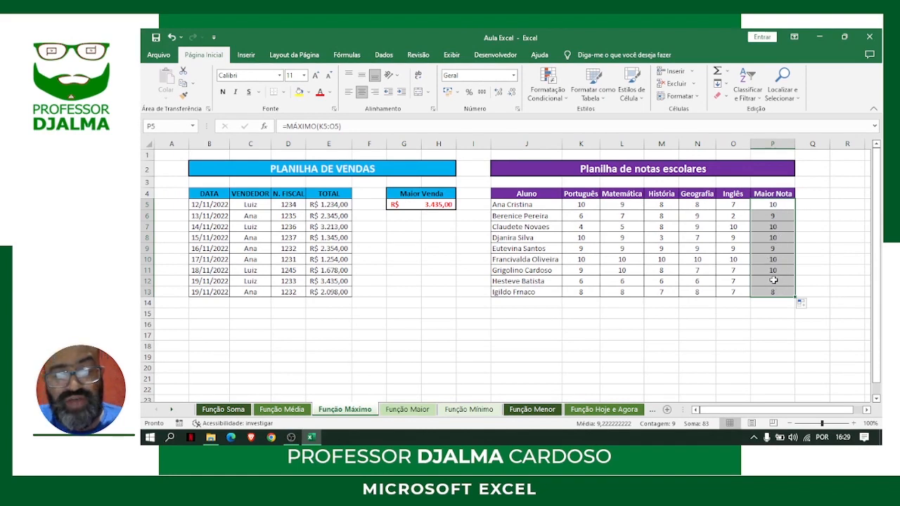
Format the highest grades in P5:P13 as bold with a red font
{"action": "key", "text": "ctrl+n"}
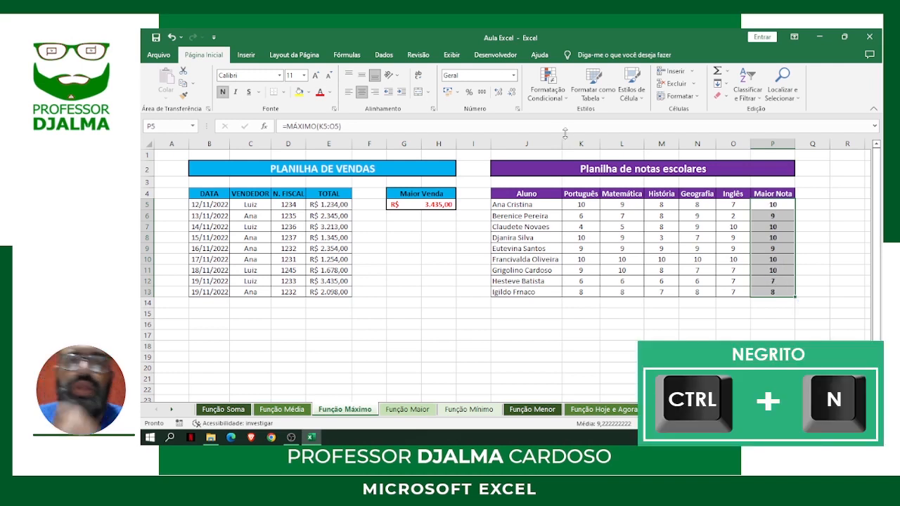
{"action": "left_click", "coordinate": [320, 92]}
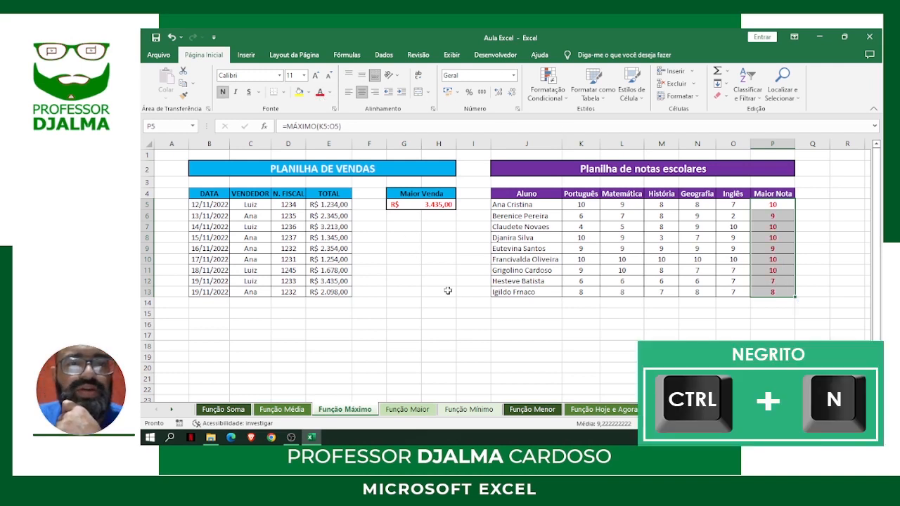
{"action": "left_click", "coordinate": [616, 318]}
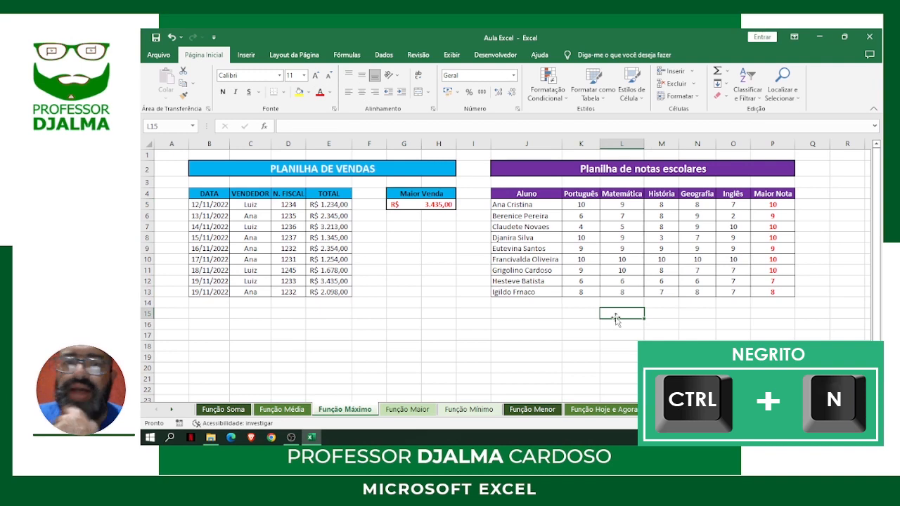
Check the MÁXIMO formulas in G5 and in the Maior Nota cells P5:P12
{"action": "left_click", "coordinate": [409, 204]}
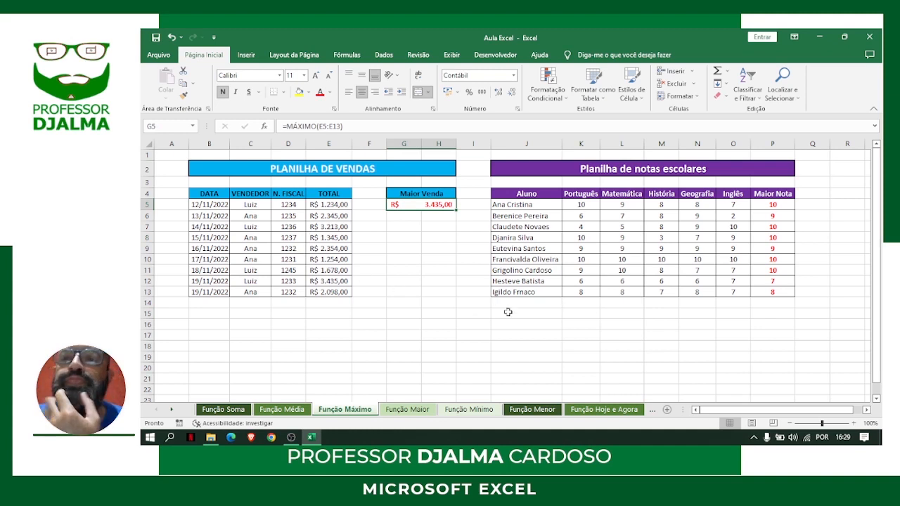
{"action": "left_click", "coordinate": [771, 204]}
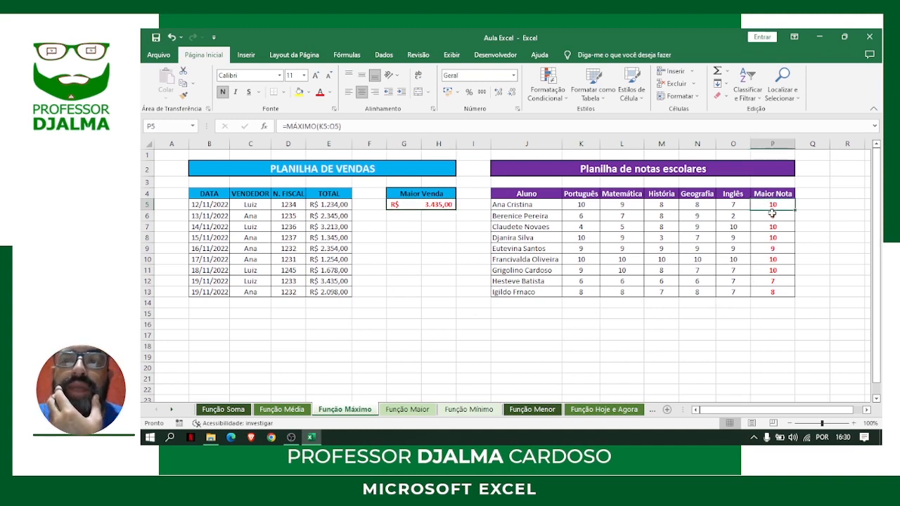
{"action": "left_click", "coordinate": [772, 215]}
{"action": "left_click", "coordinate": [771, 228]}
{"action": "left_click", "coordinate": [772, 238]}
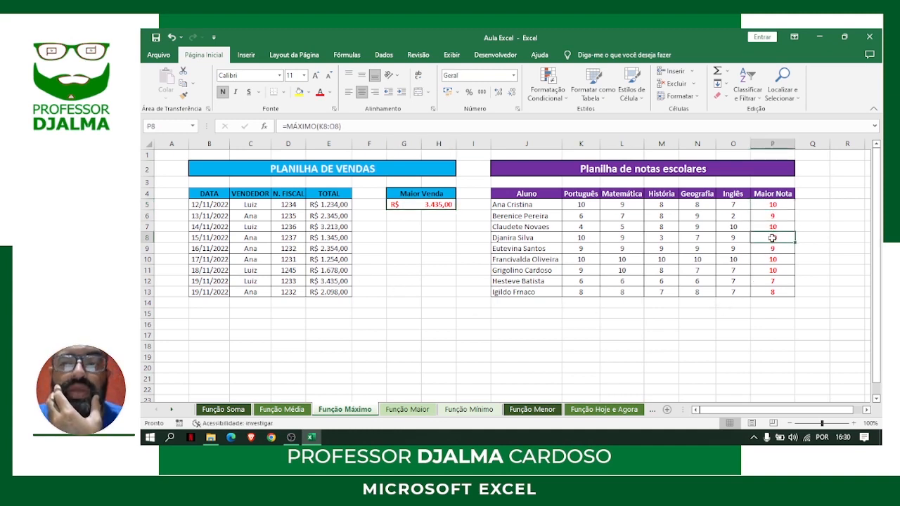
{"action": "left_click", "coordinate": [771, 249]}
{"action": "left_click", "coordinate": [770, 260]}
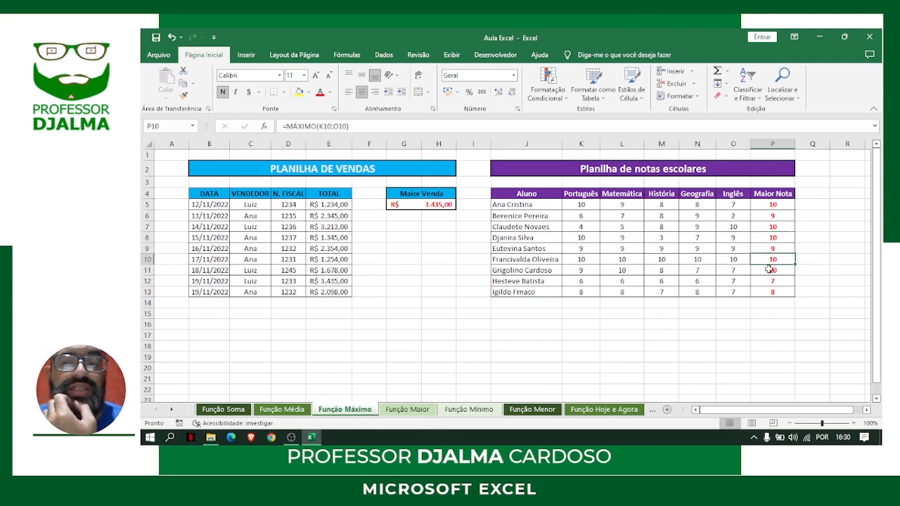
{"action": "left_click", "coordinate": [770, 270]}
{"action": "left_click", "coordinate": [770, 281]}
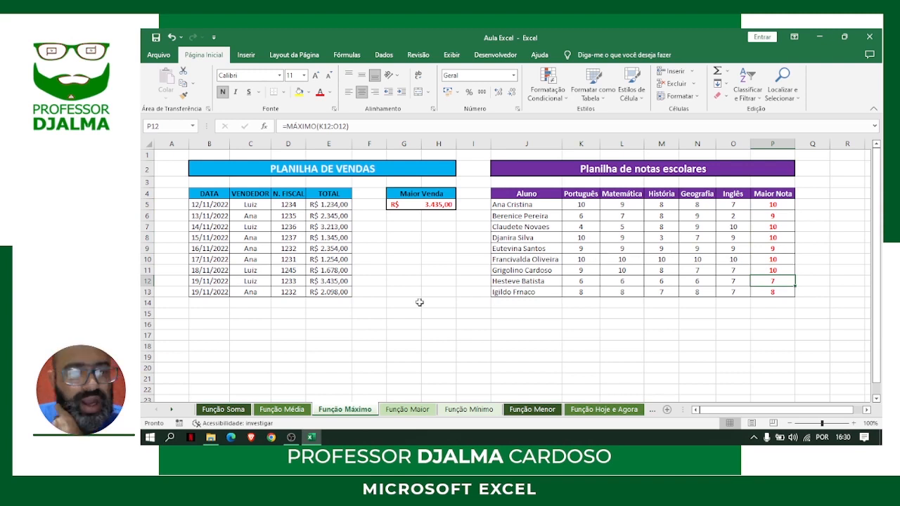
Open the Função Maior sheet
{"action": "left_click", "coordinate": [408, 409]}
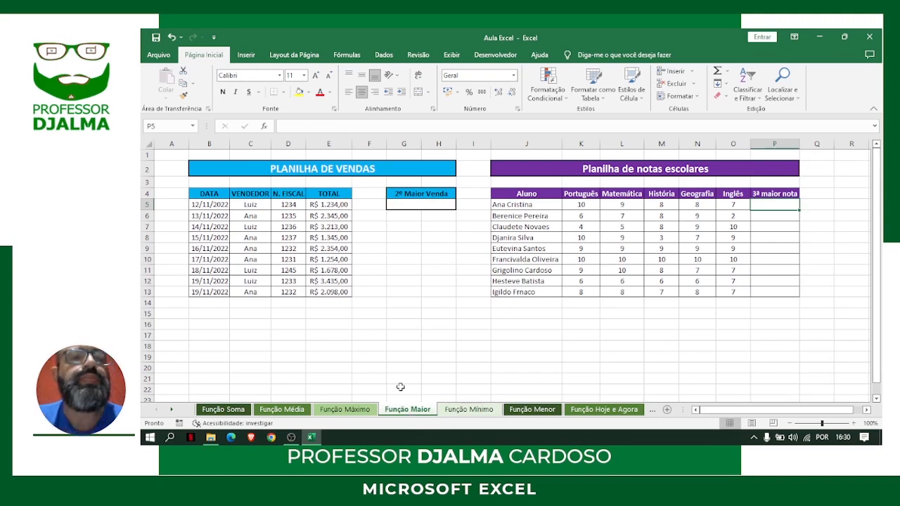
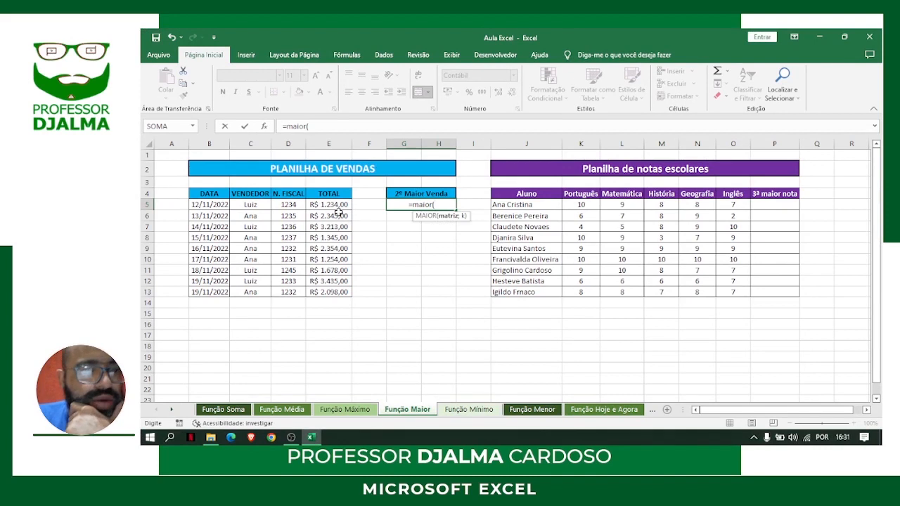
Complete the MAIOR formula in G5 with the range E5:E13 and position 2 to return the second-largest sale
{"action": "left_click", "coordinate": [334, 204]}
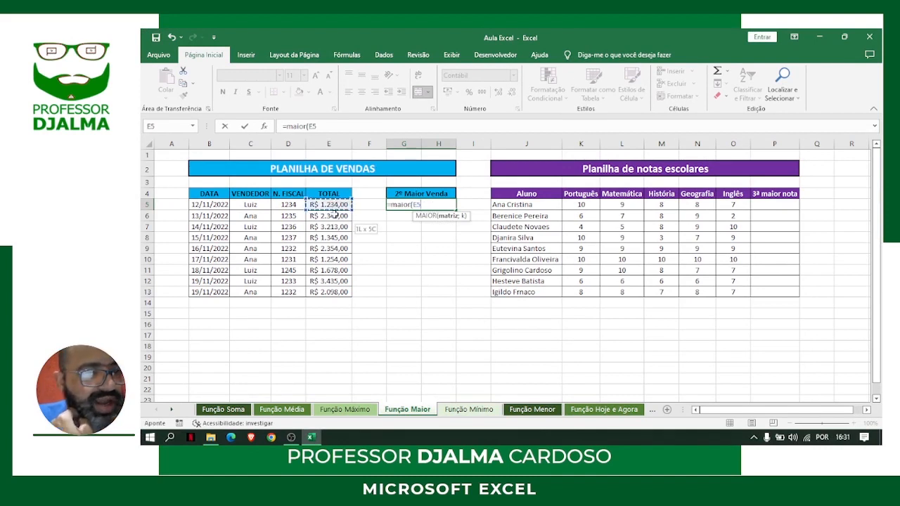
{"action": "left_click_drag", "start_coordinate": [336, 214], "coordinate": [327, 288]}
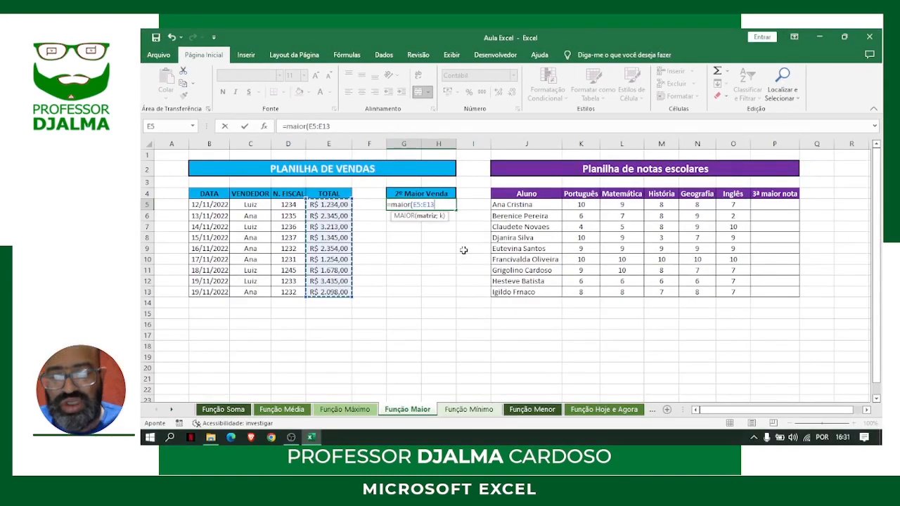
{"action": "type", "text": ";2"}
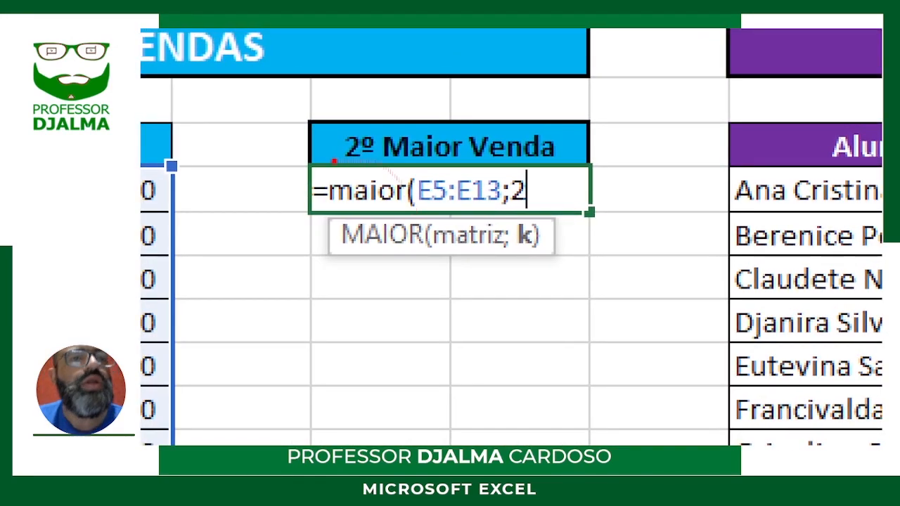
{"action": "mouse_move", "coordinate": [292, 141]}
{"action": "left_mouse_down"}
{"action": "mouse_move", "coordinate": [533, 273]}
{"action": "mouse_move", "coordinate": [621, 292]}
{"action": "left_mouse_up"}
{"action": "left_click_drag", "start_coordinate": [446, 171], "coordinate": [521, 28]}
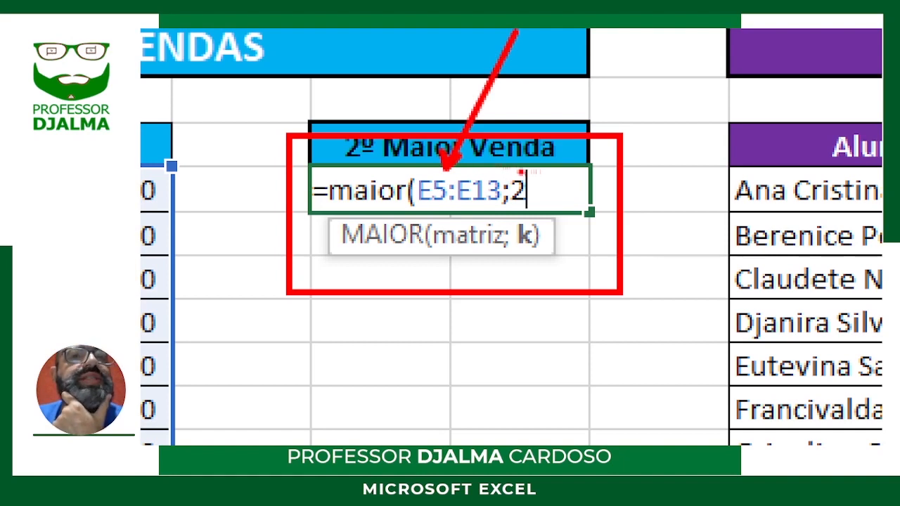
{"action": "left_click_drag", "start_coordinate": [520, 172], "coordinate": [588, 105]}
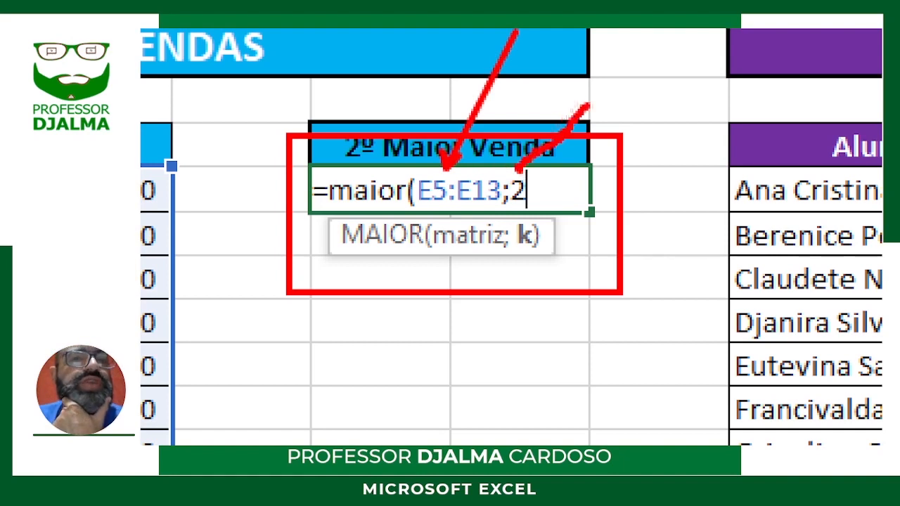
{"action": "mouse_move", "coordinate": [521, 153]}
{"action": "left_mouse_down"}
{"action": "mouse_move", "coordinate": [515, 173]}
{"action": "mouse_move", "coordinate": [540, 168]}
{"action": "left_mouse_up"}
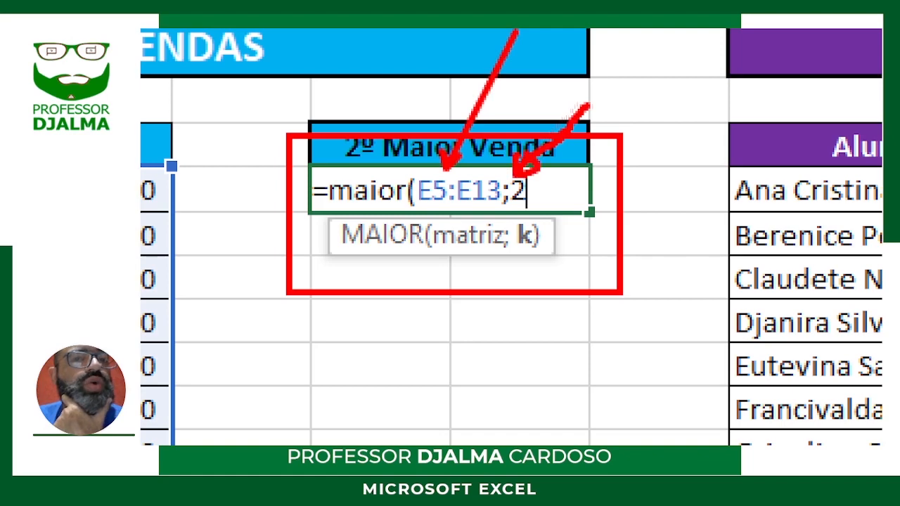
{"action": "key", "text": "Escape"}
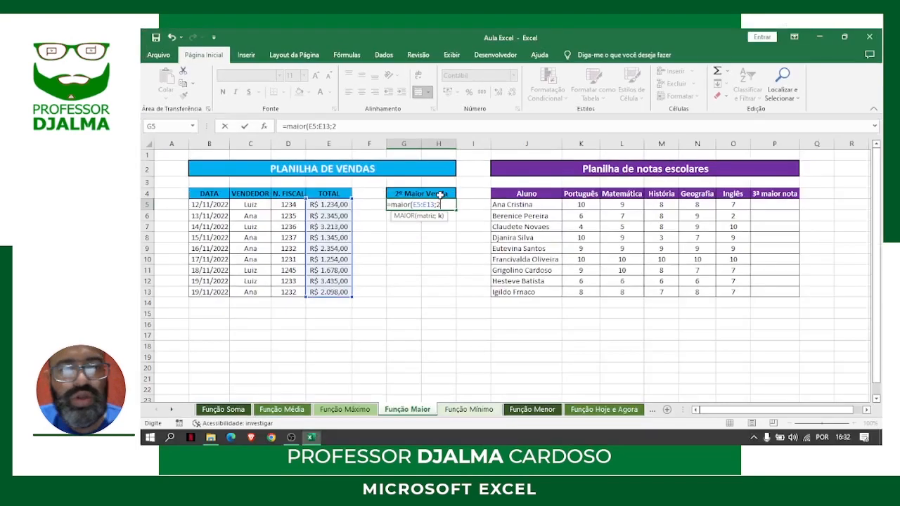
{"action": "key", "text": "Return"}
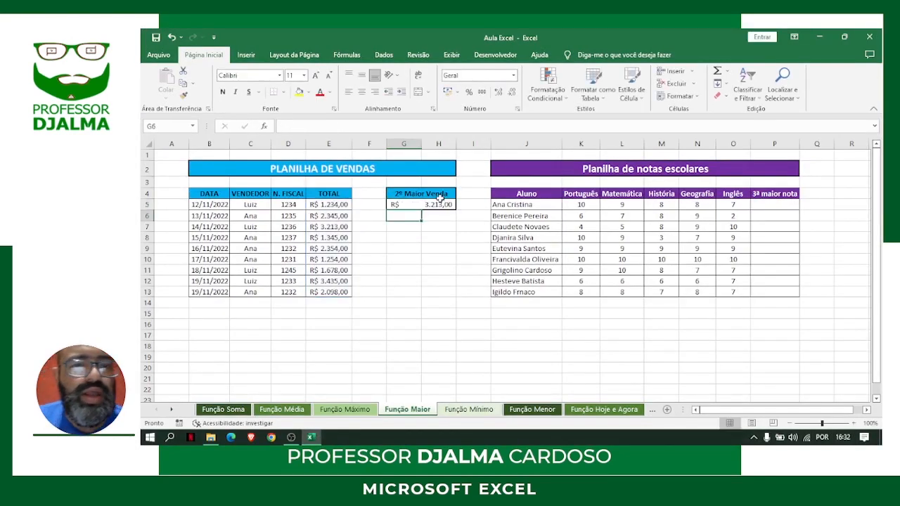
Compare the 2º Maior Venda result in G5 with the largest amounts in the TOTAL column
{"action": "left_click", "coordinate": [439, 204]}
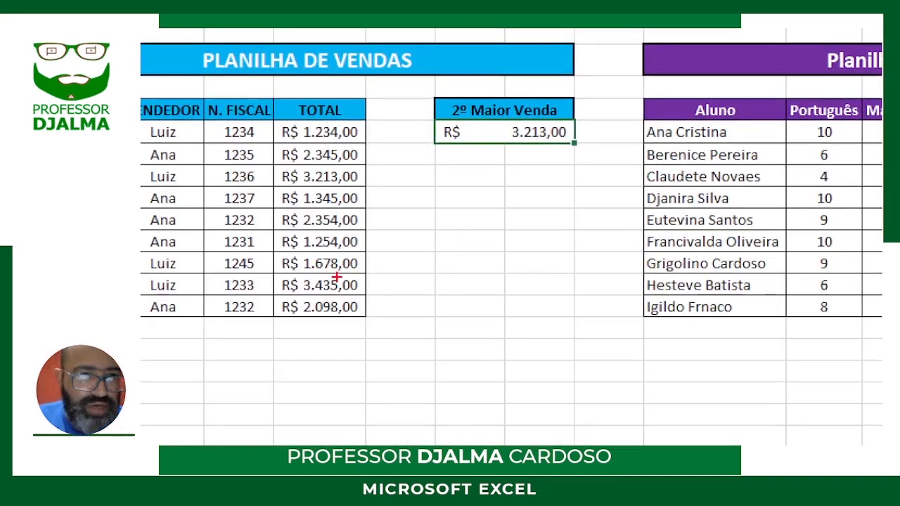
{"action": "left_click_drag", "start_coordinate": [364, 159], "coordinate": [439, 152]}
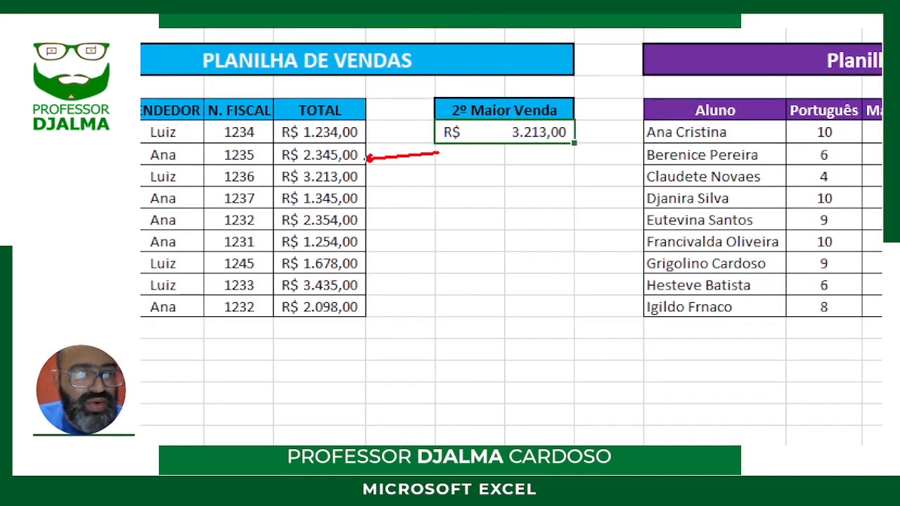
{"action": "left_click_drag", "start_coordinate": [360, 281], "coordinate": [411, 291]}
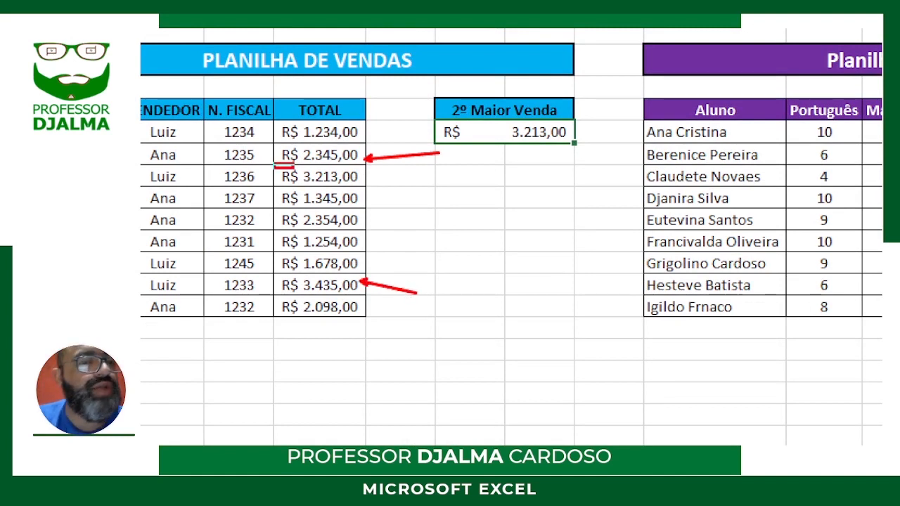
{"action": "mouse_move", "coordinate": [274, 165]}
{"action": "left_mouse_down"}
{"action": "mouse_move", "coordinate": [307, 186]}
{"action": "mouse_move", "coordinate": [388, 188]}
{"action": "mouse_move", "coordinate": [367, 188]}
{"action": "left_mouse_up"}
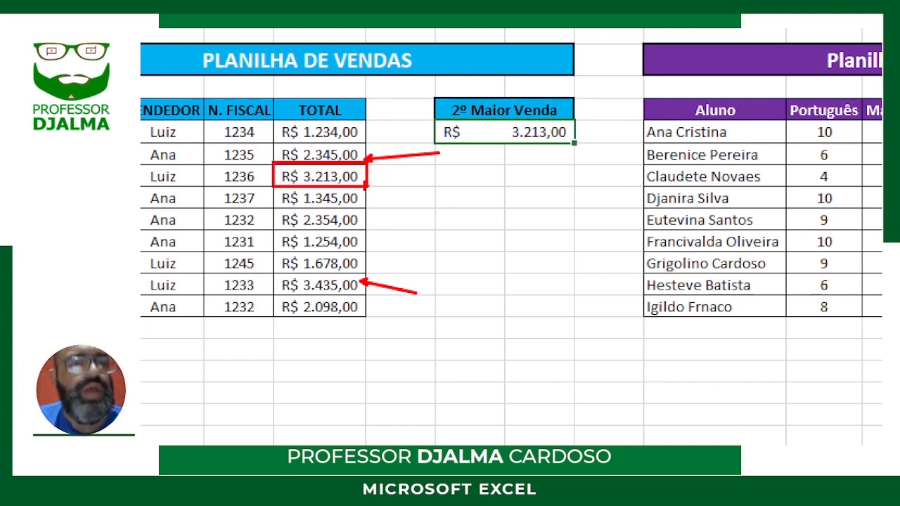
{"action": "key", "text": "Escape"}
Change the sale total in E6 to 1234,89
{"action": "left_click", "coordinate": [334, 216]}
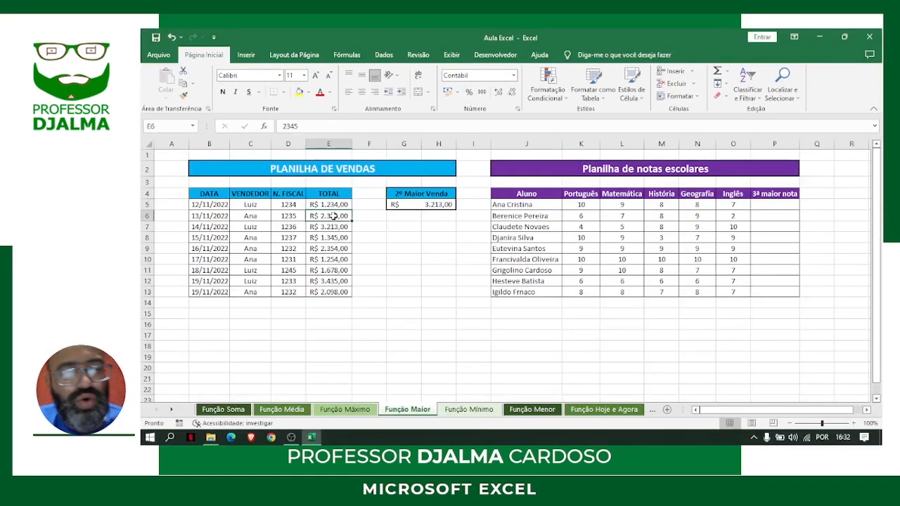
{"action": "type", "text": "1"}
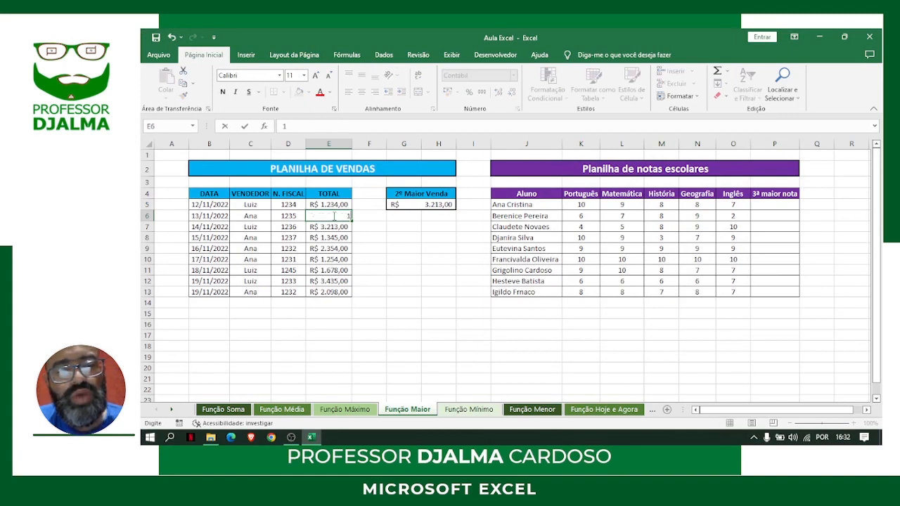
{"action": "type", "text": ".234,"}
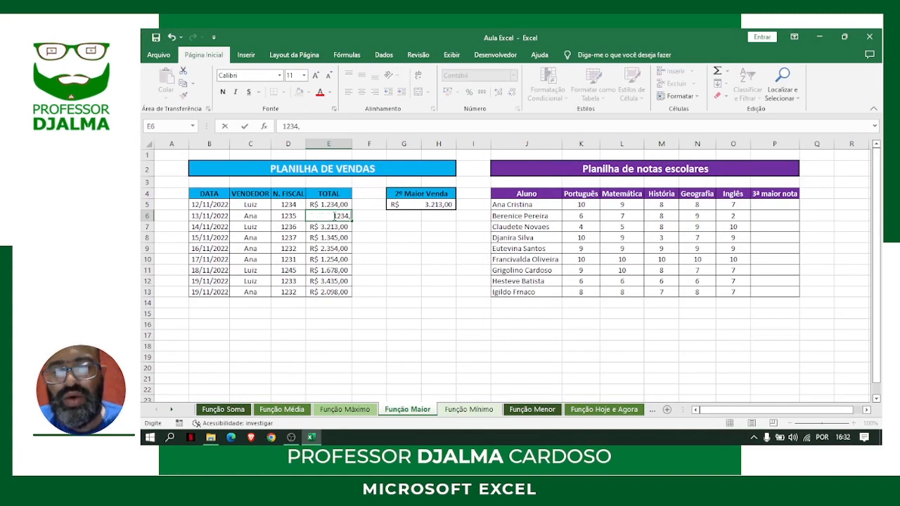
{"action": "type", "text": "89"}
{"action": "key", "text": "Return"}
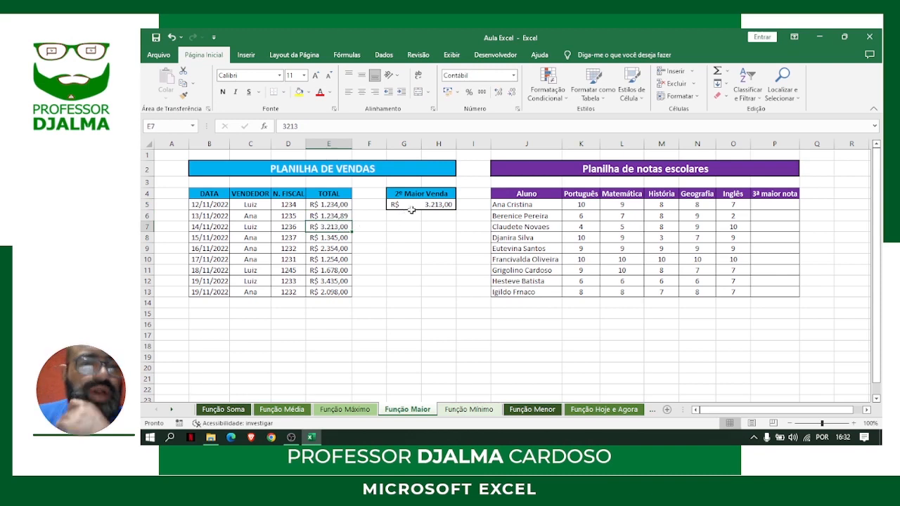
Format the second-largest sale in G5 as bold with a red font
{"action": "left_click", "coordinate": [424, 205]}
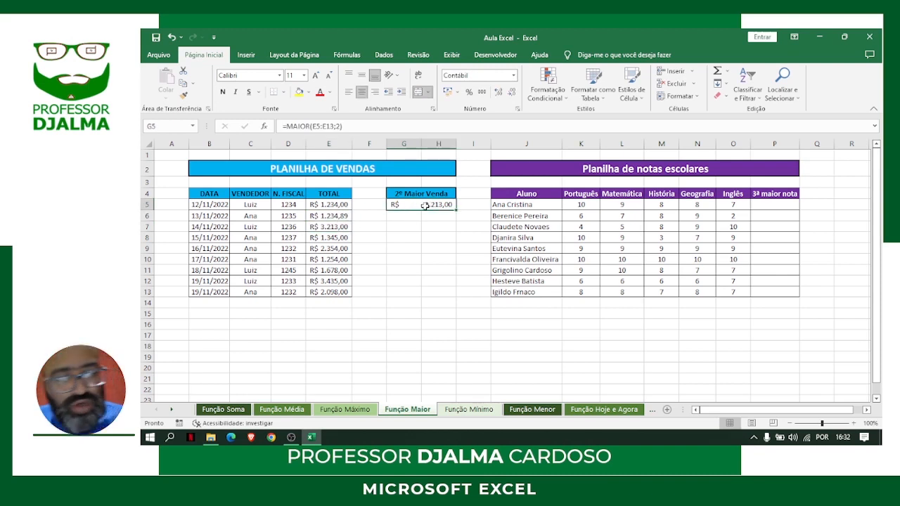
{"action": "key", "text": "ctrl+n"}
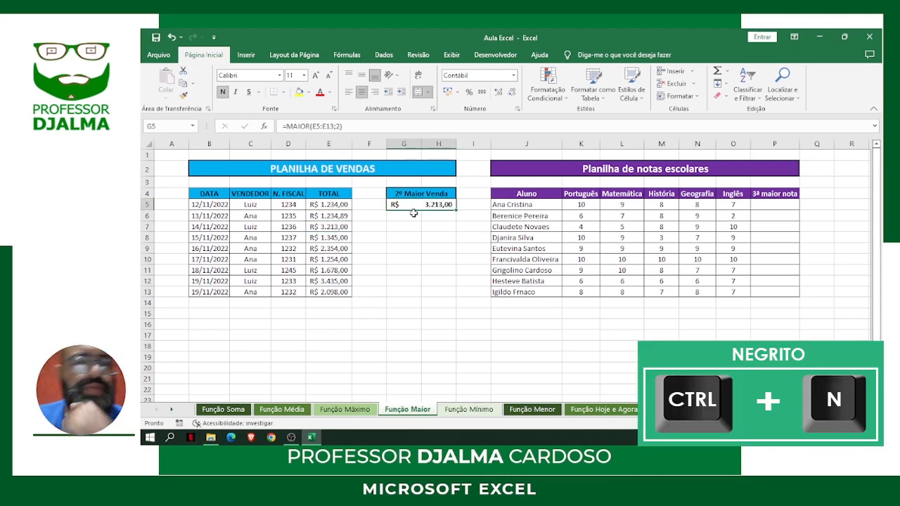
{"action": "left_click", "coordinate": [320, 92]}
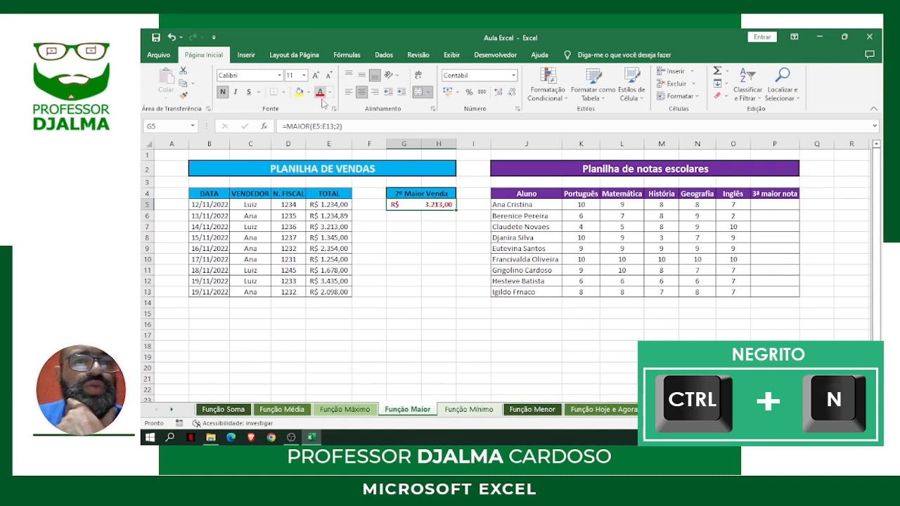
{"action": "left_click", "coordinate": [407, 273]}
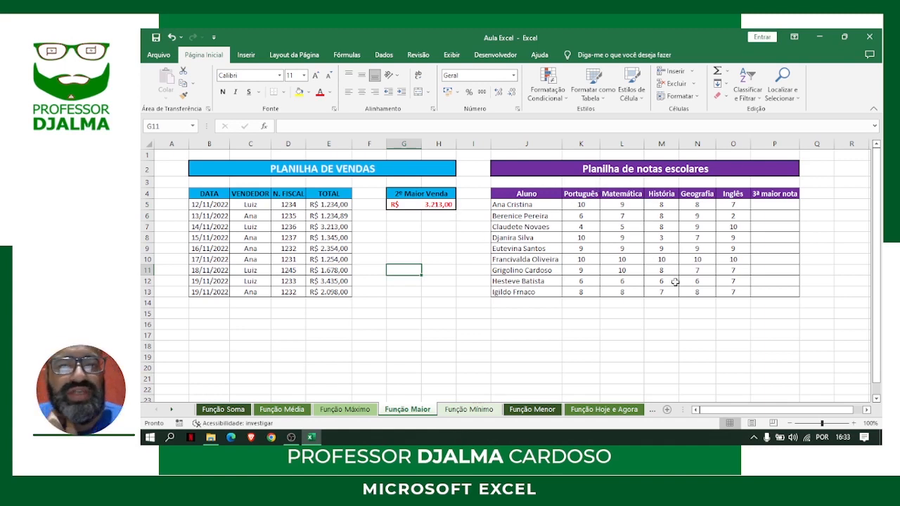
Enter =MAIOR(K5:O5;3) in P5 to return the first student's third-highest grade
{"action": "left_click", "coordinate": [762, 205]}
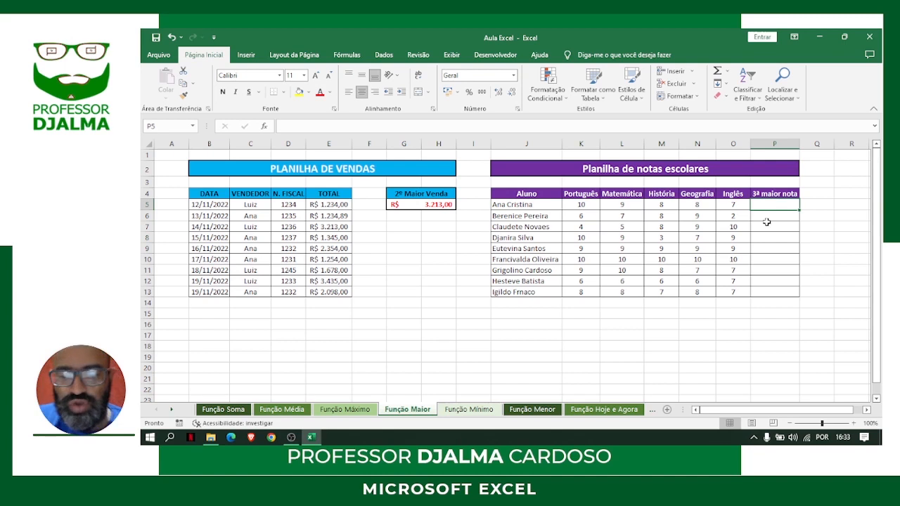
{"action": "type", "text": "=maior"}
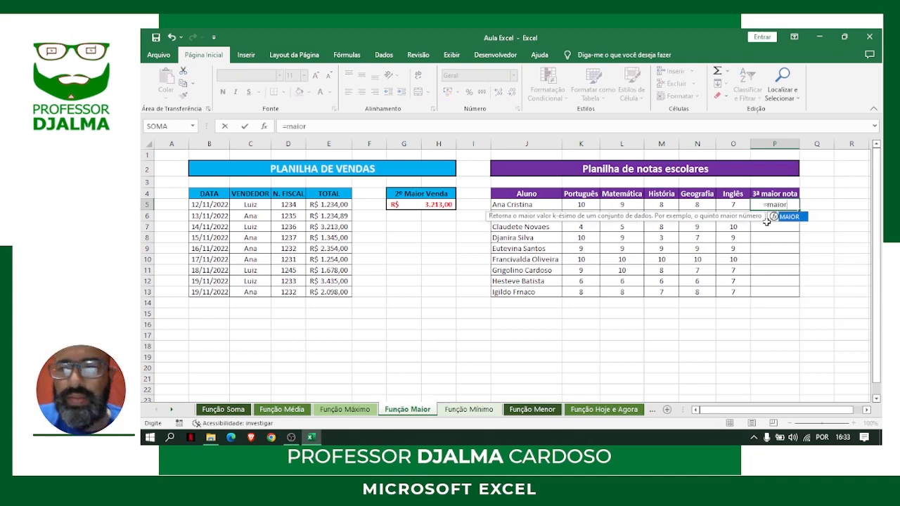
{"action": "type", "text": "("}
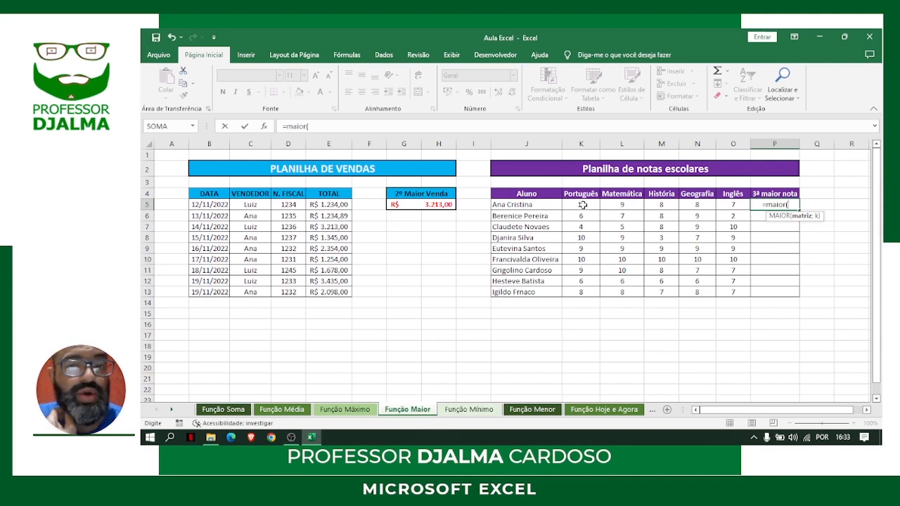
{"action": "left_click_drag", "start_coordinate": [582, 205], "coordinate": [721, 217]}
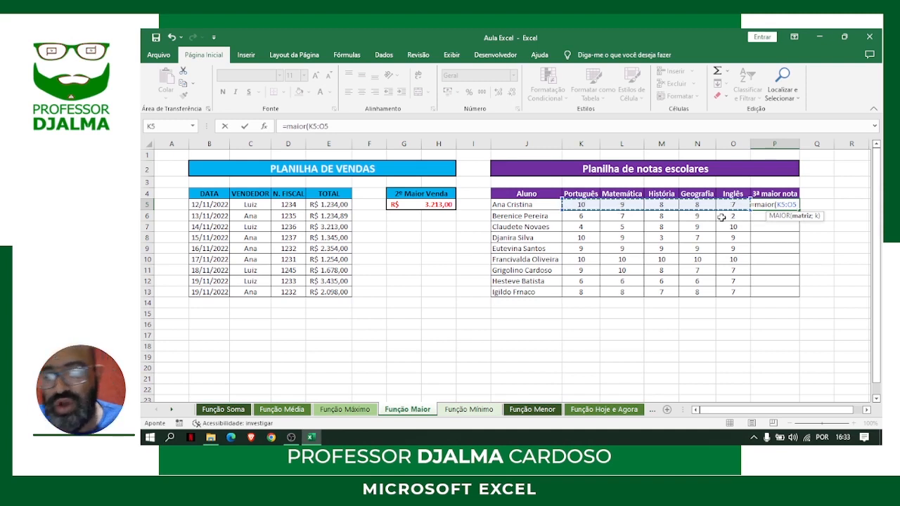
{"action": "type", "text": ";"}
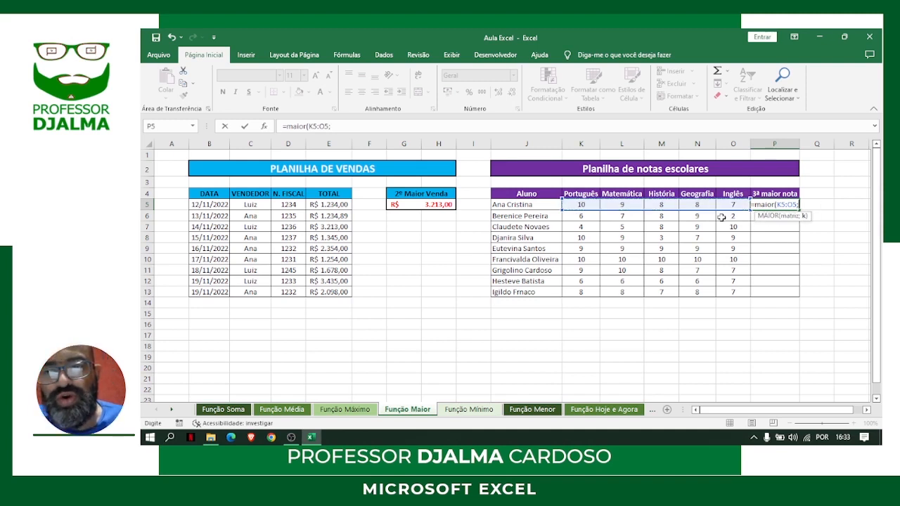
{"action": "type", "text": "3"}
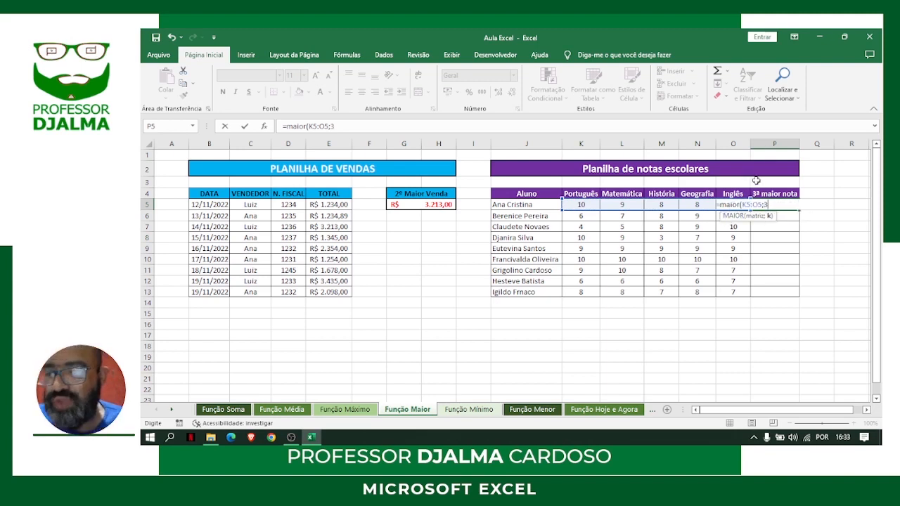
{"action": "key", "text": "Return"}
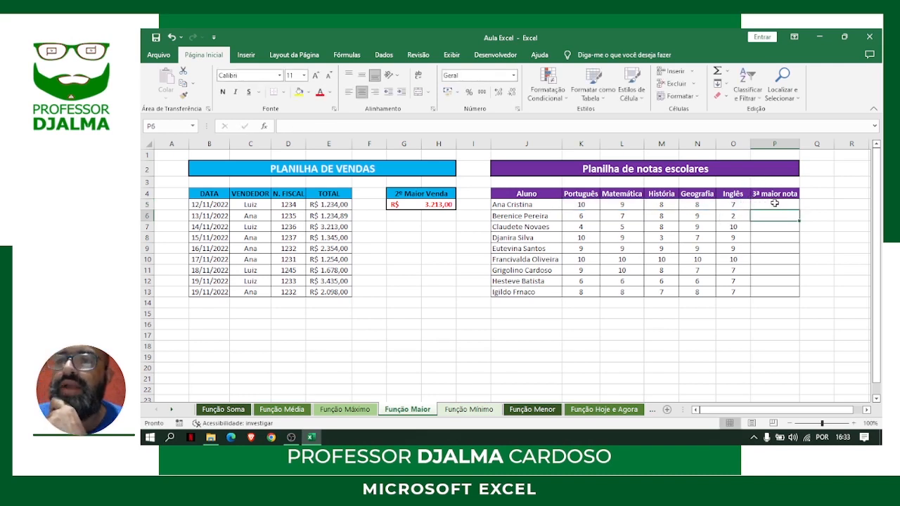
Check the MAIOR formula in P5 against the first student's individual grades in K5:N5
{"action": "left_click", "coordinate": [775, 204]}
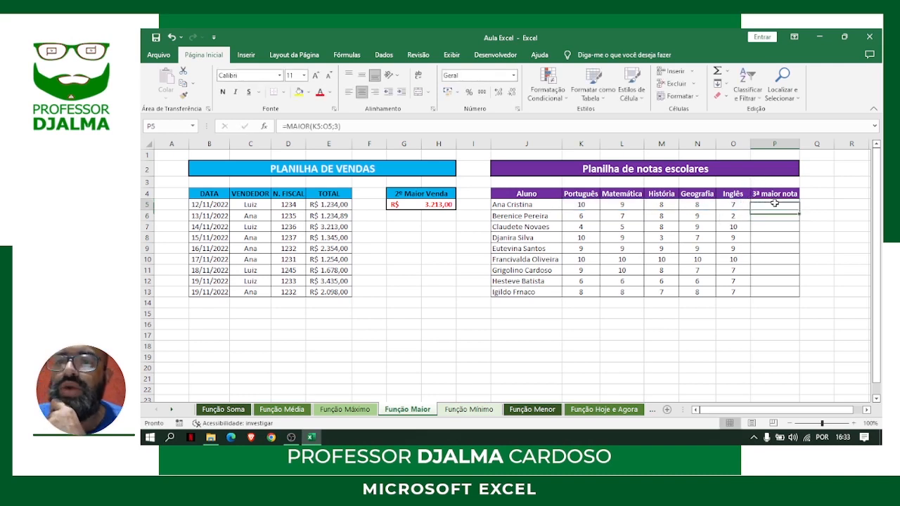
{"action": "left_click", "coordinate": [577, 203]}
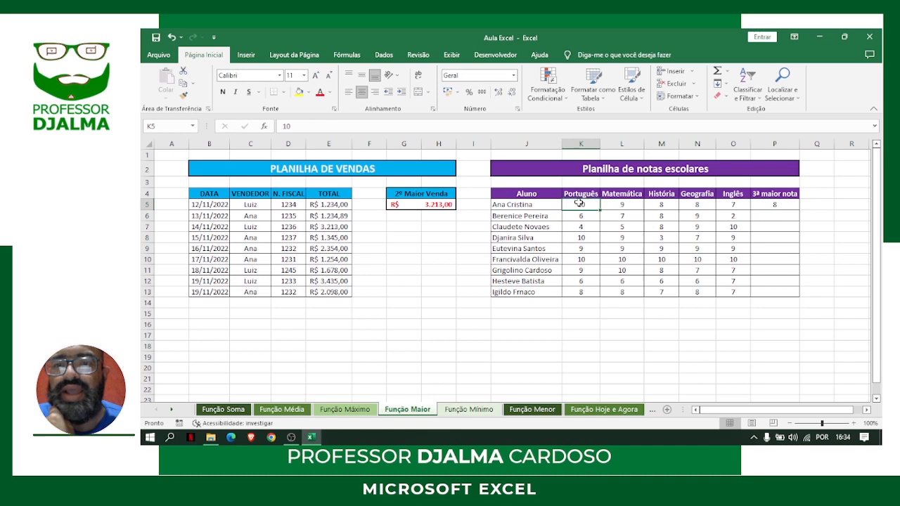
{"action": "left_click", "coordinate": [630, 203]}
{"action": "left_click_drag", "start_coordinate": [661, 204], "coordinate": [696, 205]}
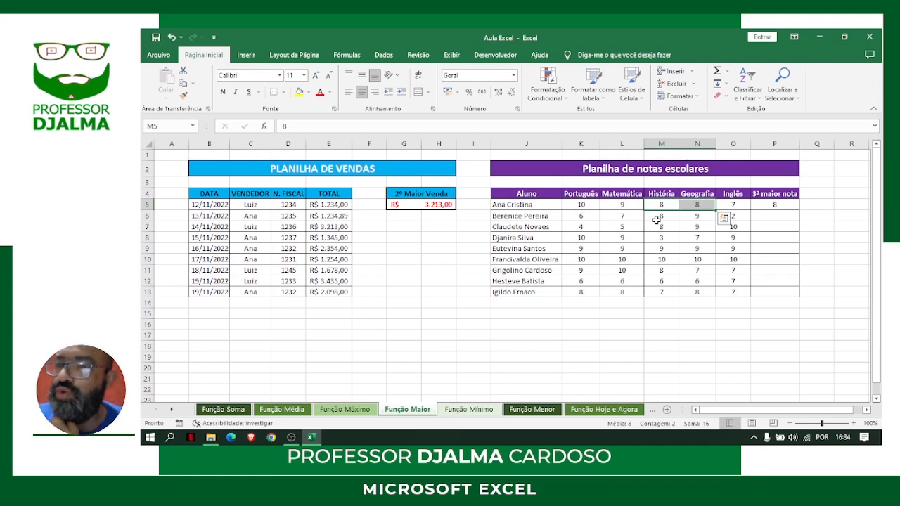
Fill the MAIOR formula from P5 down to P13 and format P5:P13 as bold with a red font
{"action": "left_click", "coordinate": [784, 203]}
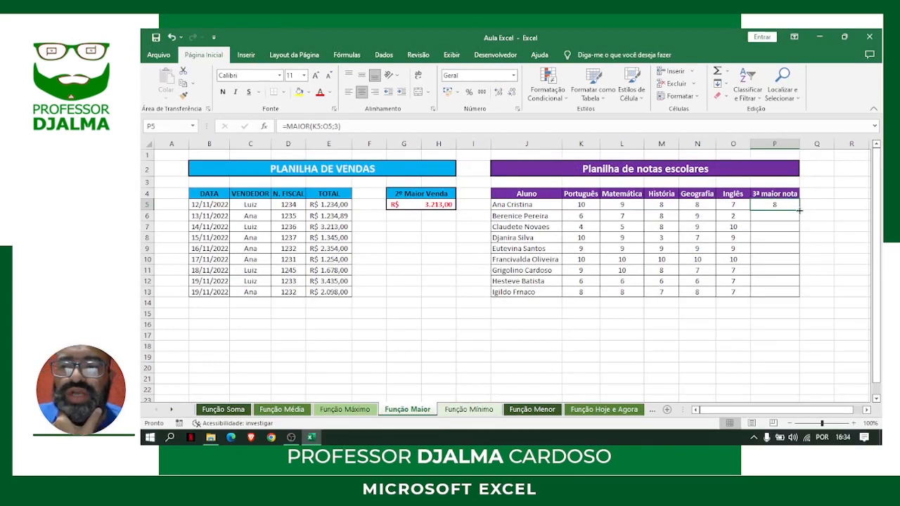
{"action": "double_click", "coordinate": [800, 210]}
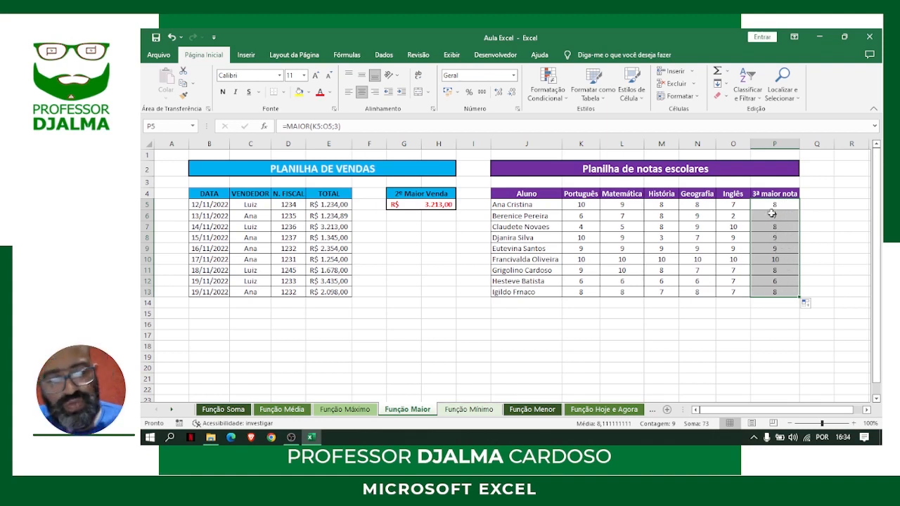
{"action": "key", "text": "ctrl+n"}
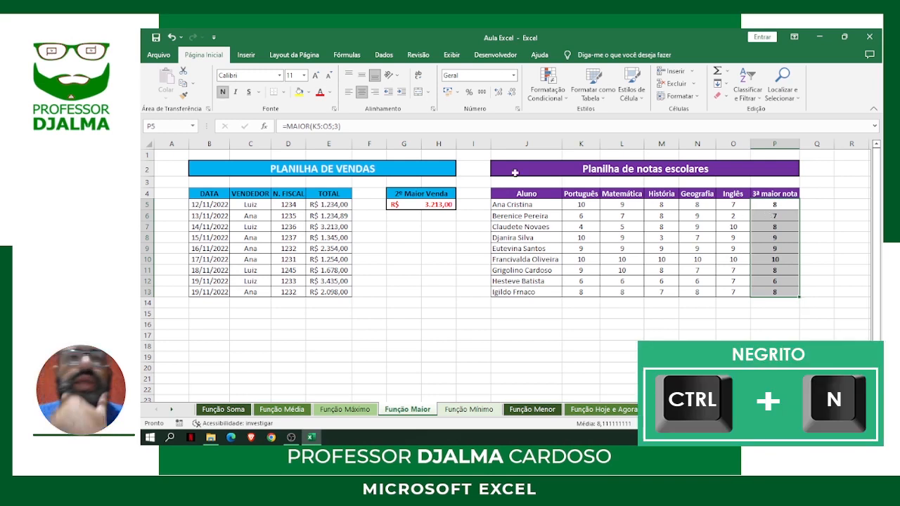
{"action": "left_click", "coordinate": [320, 92]}
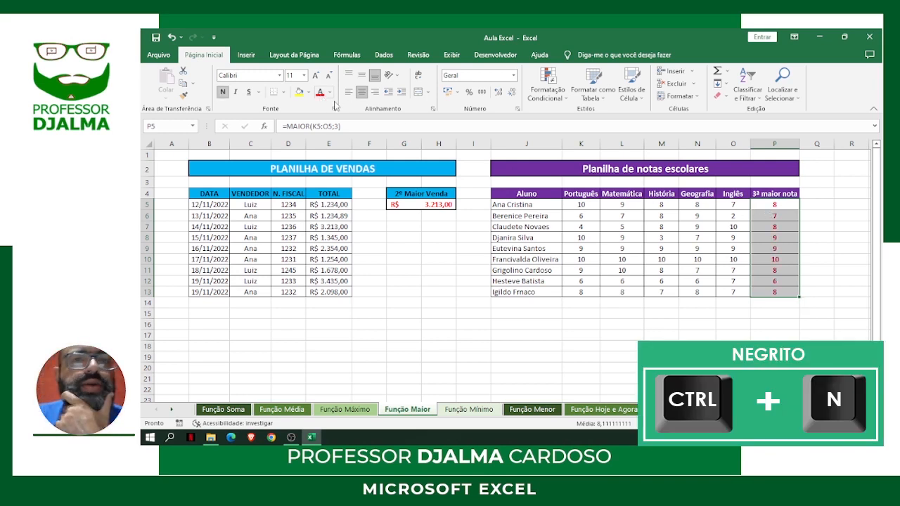
{"action": "left_click", "coordinate": [440, 290]}
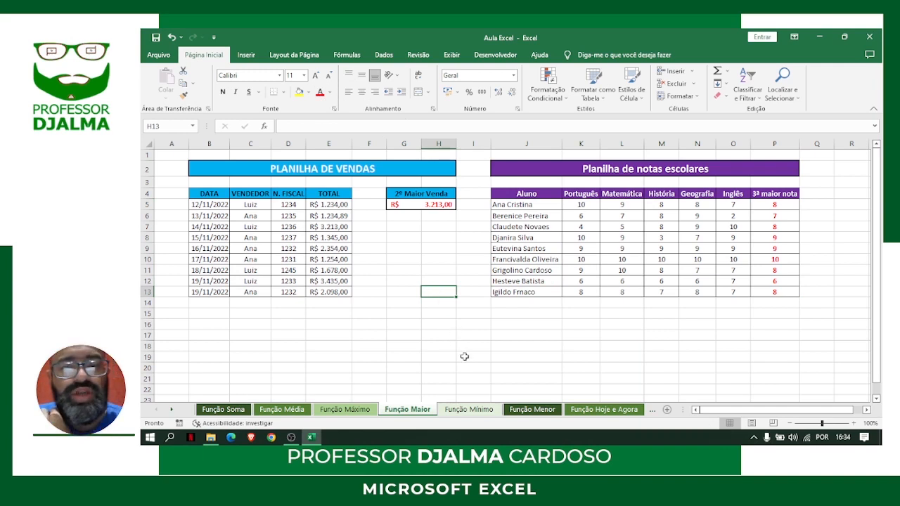
On the Função Mínimo sheet, enter =MÍNIMO(E5:E13) in G5 to return the smallest sale
{"action": "left_click", "coordinate": [478, 414]}
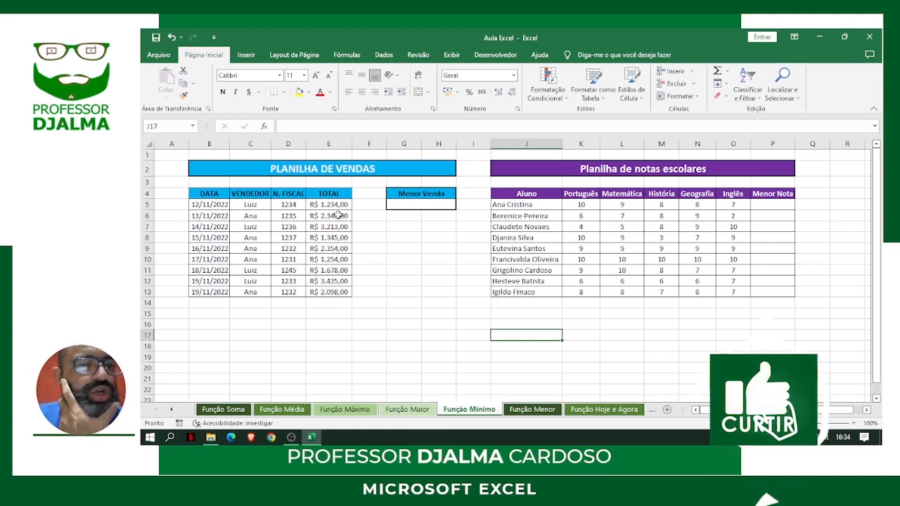
{"action": "left_click_drag", "start_coordinate": [337, 205], "coordinate": [337, 291]}
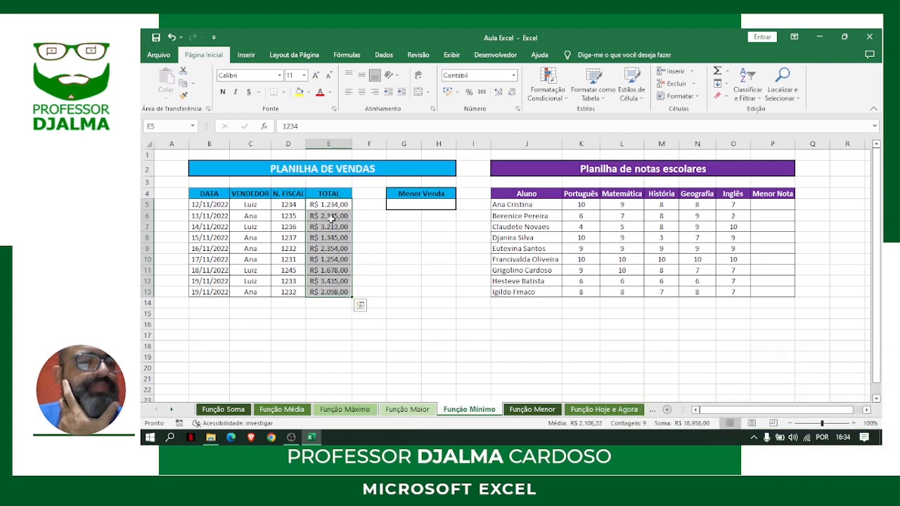
{"action": "left_click_drag", "start_coordinate": [331, 205], "coordinate": [330, 249]}
{"action": "left_click_drag", "start_coordinate": [330, 281], "coordinate": [330, 292]}
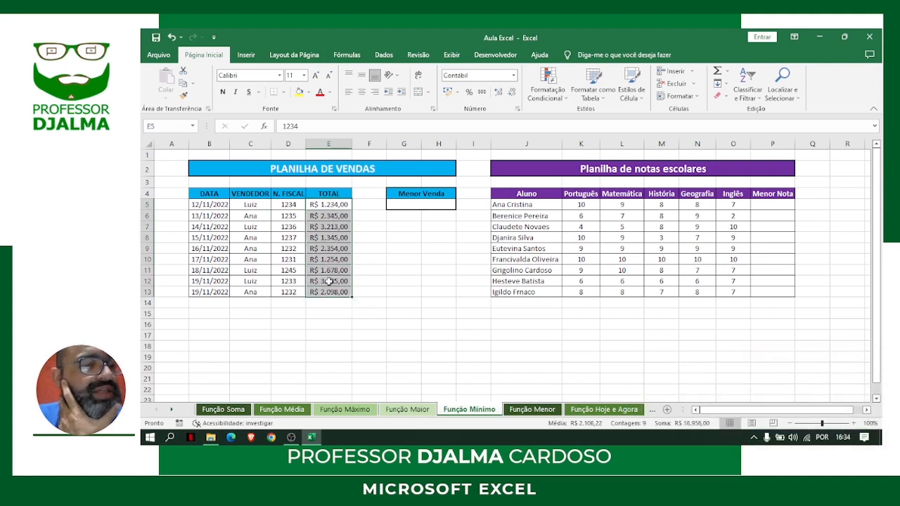
{"action": "left_click_drag", "start_coordinate": [211, 205], "coordinate": [213, 292]}
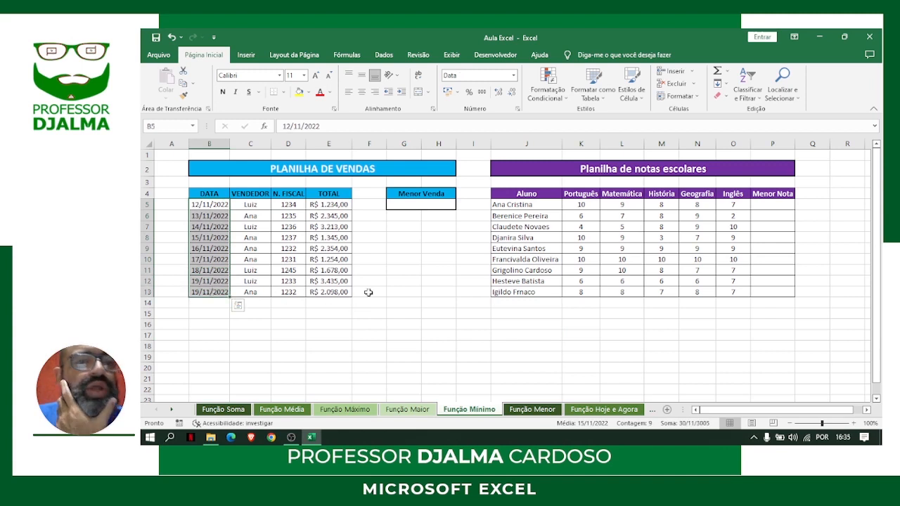
{"action": "left_click", "coordinate": [404, 205]}
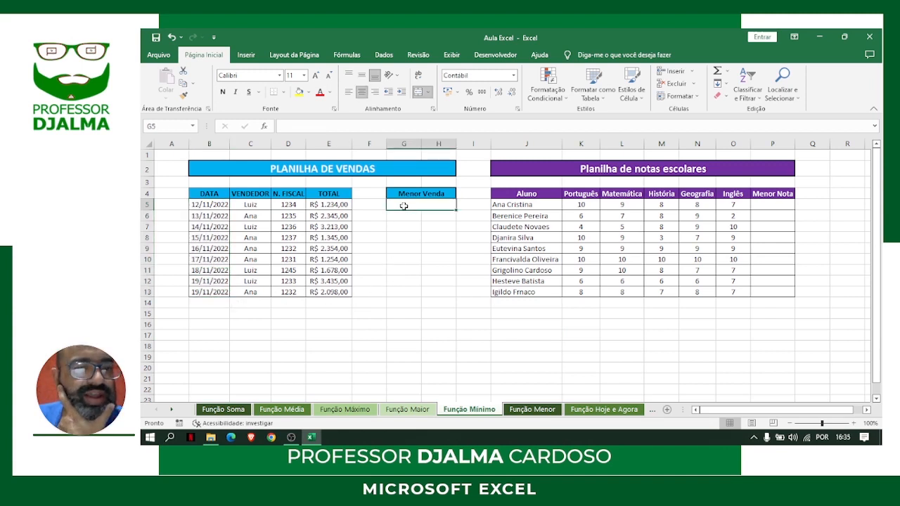
{"action": "type", "text": "="}
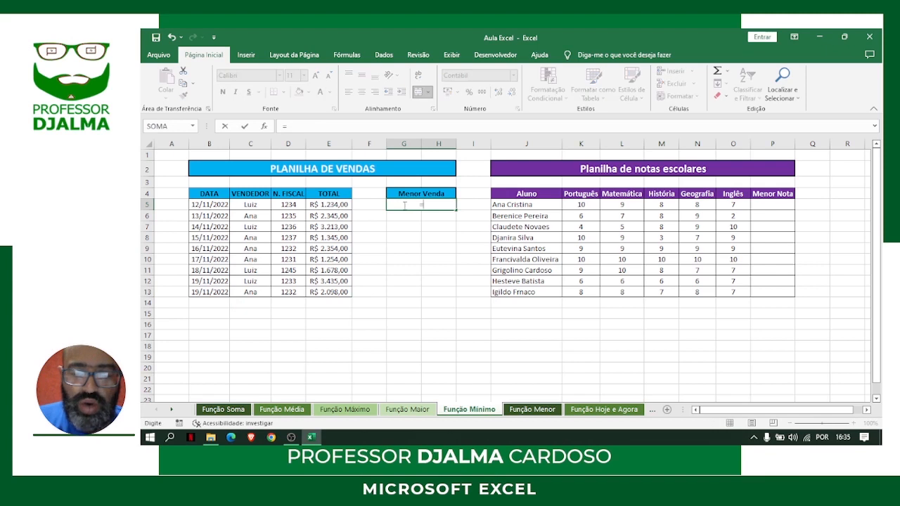
{"action": "type", "text": "mínimo"}
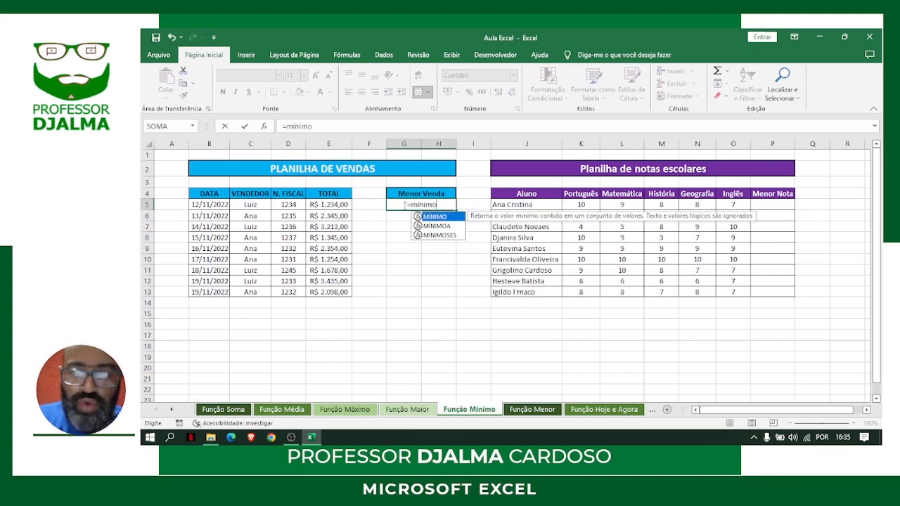
{"action": "type", "text": "("}
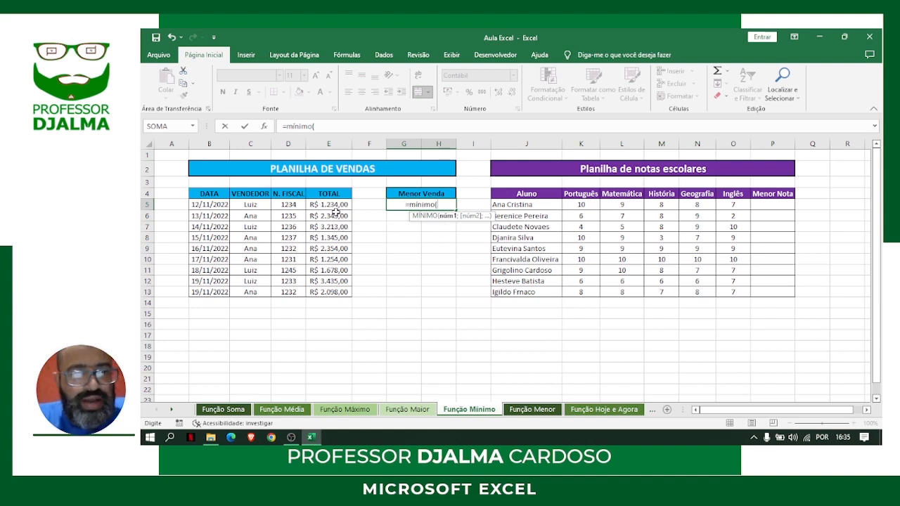
{"action": "left_click_drag", "start_coordinate": [336, 203], "coordinate": [330, 293]}
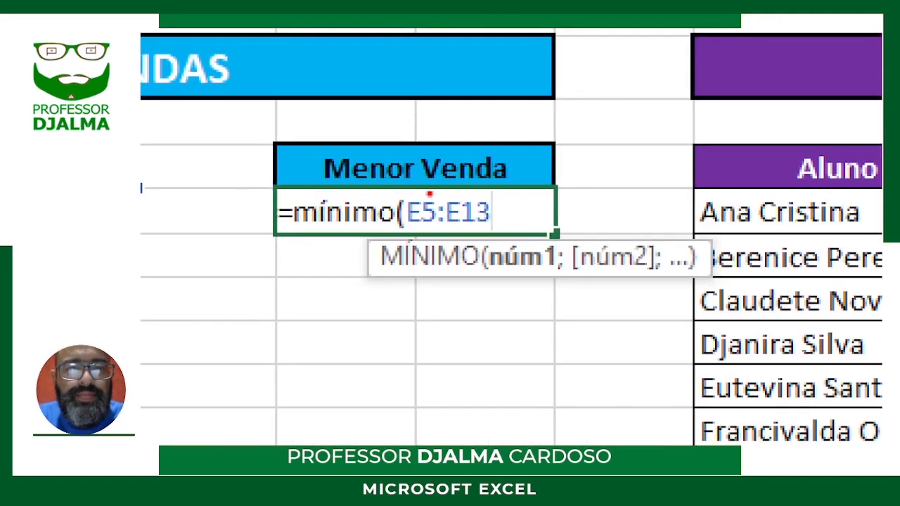
{"action": "left_click_drag", "start_coordinate": [418, 197], "coordinate": [434, 70]}
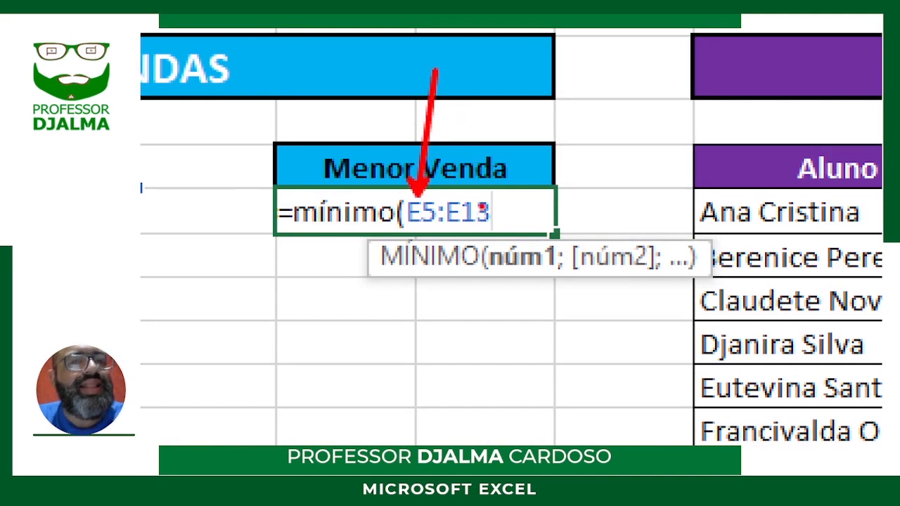
{"action": "left_click_drag", "start_coordinate": [479, 197], "coordinate": [566, 70]}
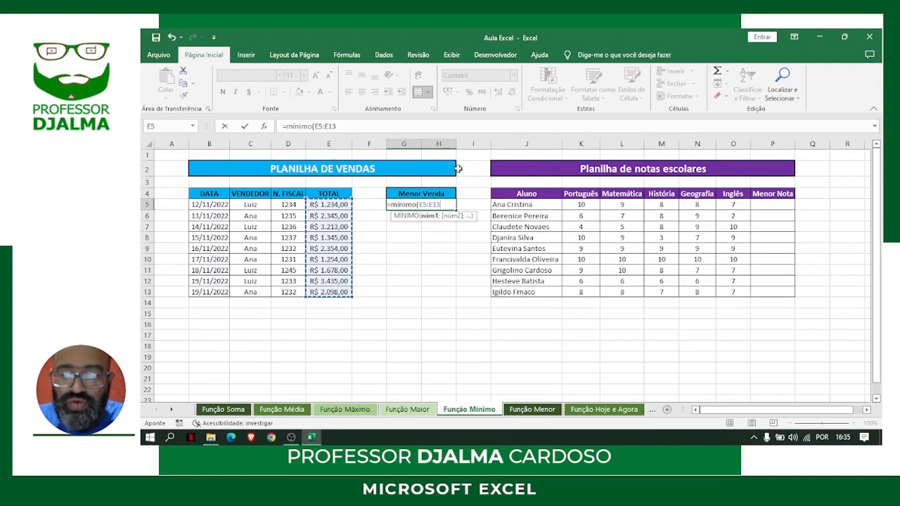
{"action": "key", "text": "Return"}
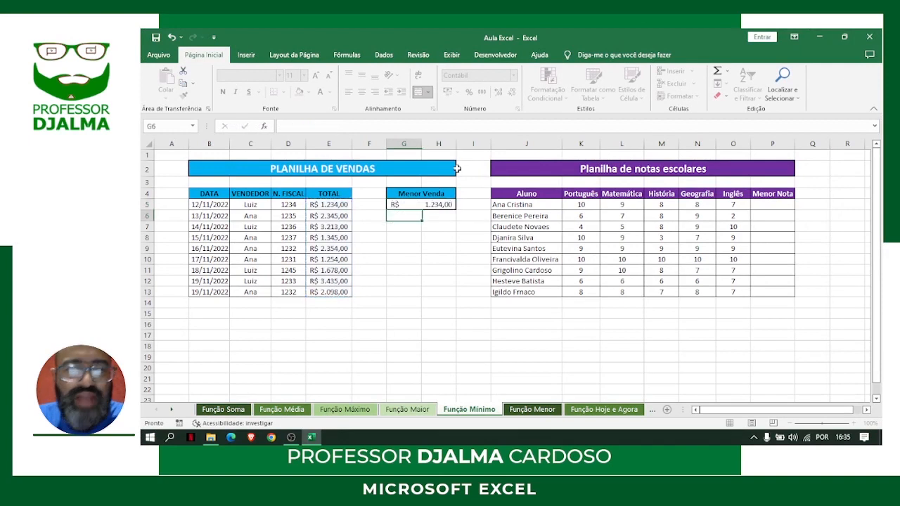
Format the smallest sale in G5 as bold with a red font
{"action": "left_click", "coordinate": [435, 202]}
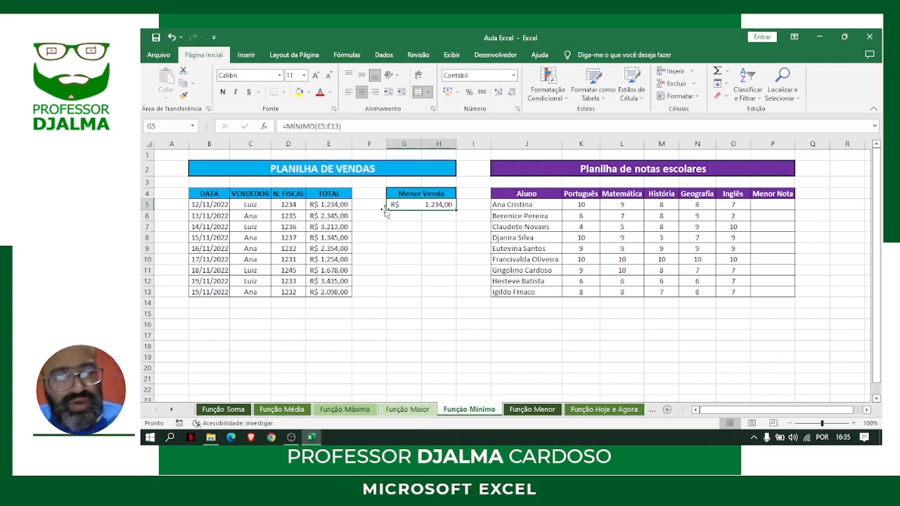
{"action": "key", "text": "ctrl+n"}
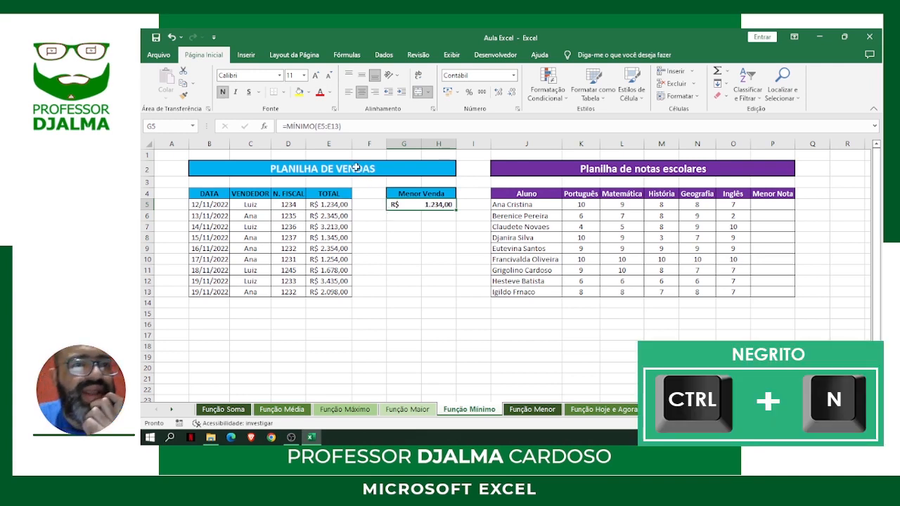
{"action": "left_click", "coordinate": [320, 94]}
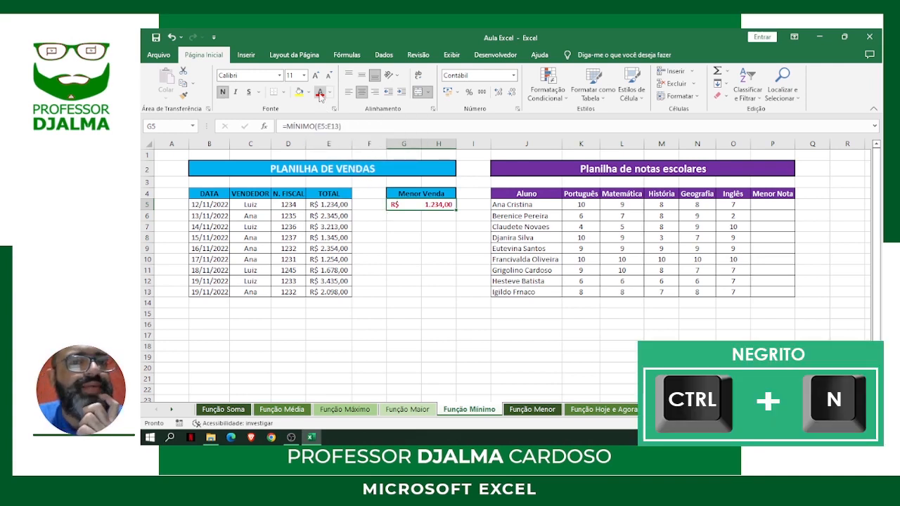
{"action": "left_click", "coordinate": [424, 226]}
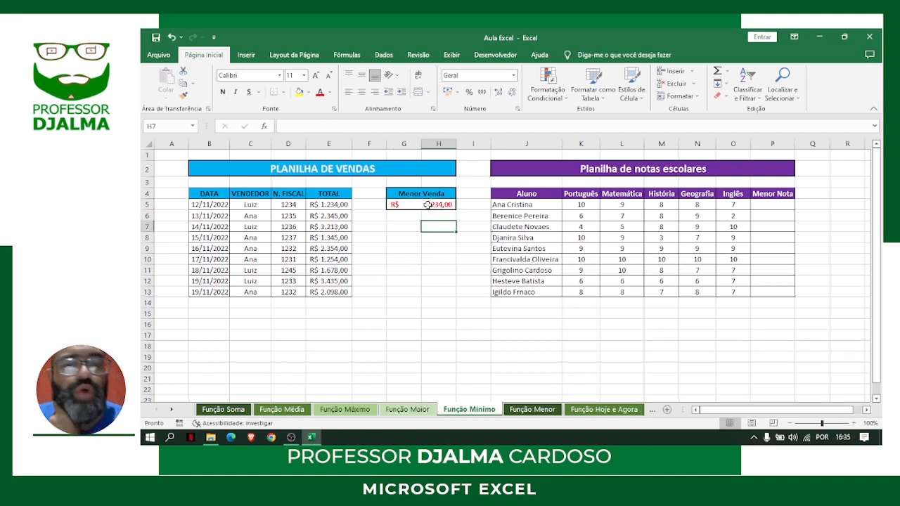
Enter =MÍNIMO(K5:O5) in P5 to return the first student's lowest grade
{"action": "left_click", "coordinate": [780, 205]}
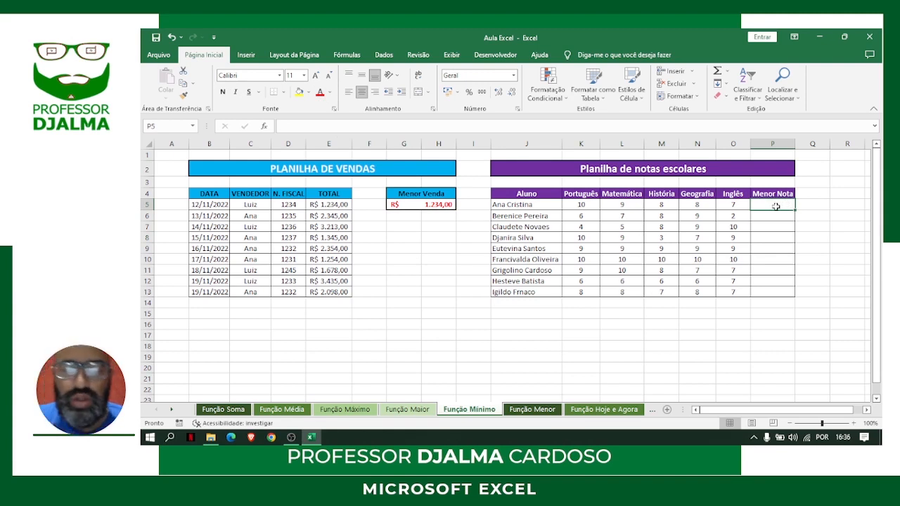
{"action": "type", "text": "=m"}
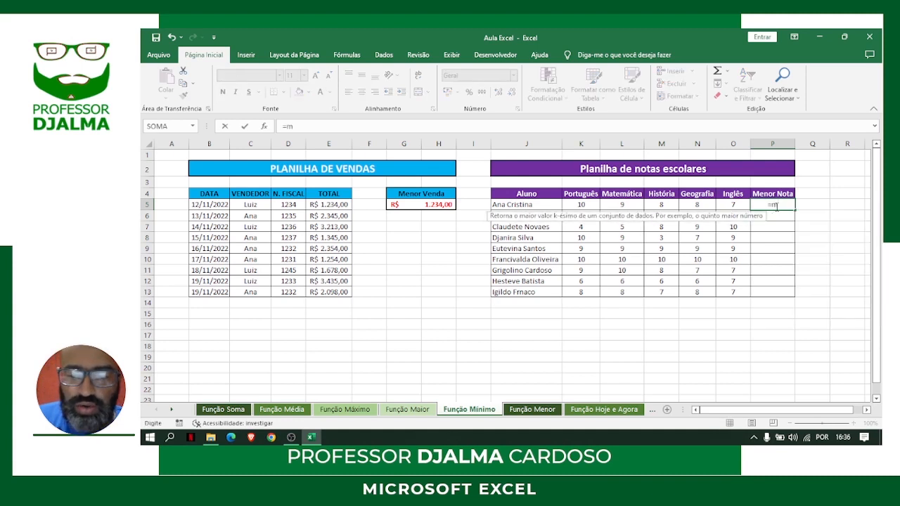
{"action": "type", "text": "ínimo("}
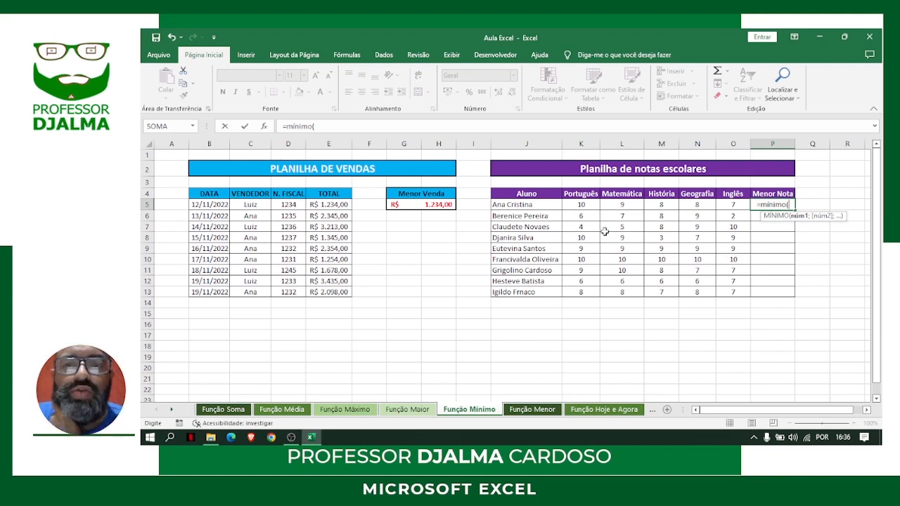
{"action": "left_click", "coordinate": [583, 205]}
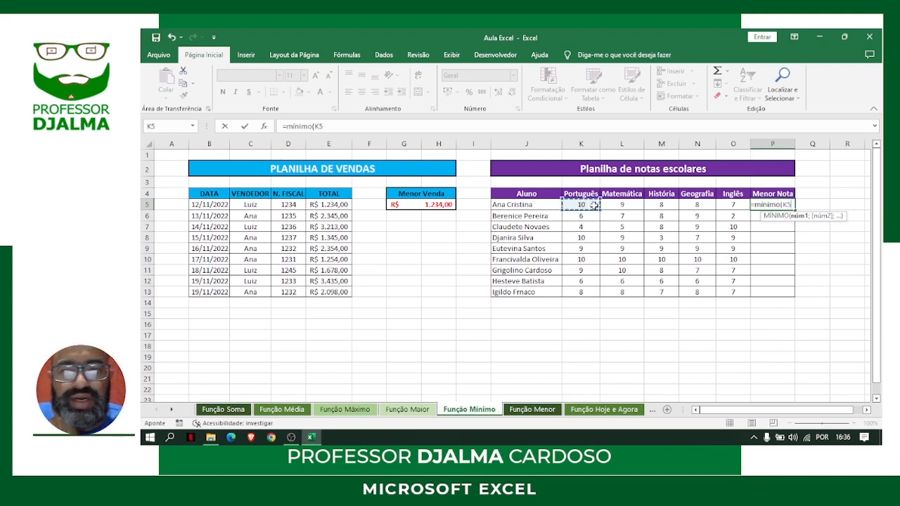
{"action": "left_click_drag", "start_coordinate": [594, 205], "coordinate": [737, 201]}
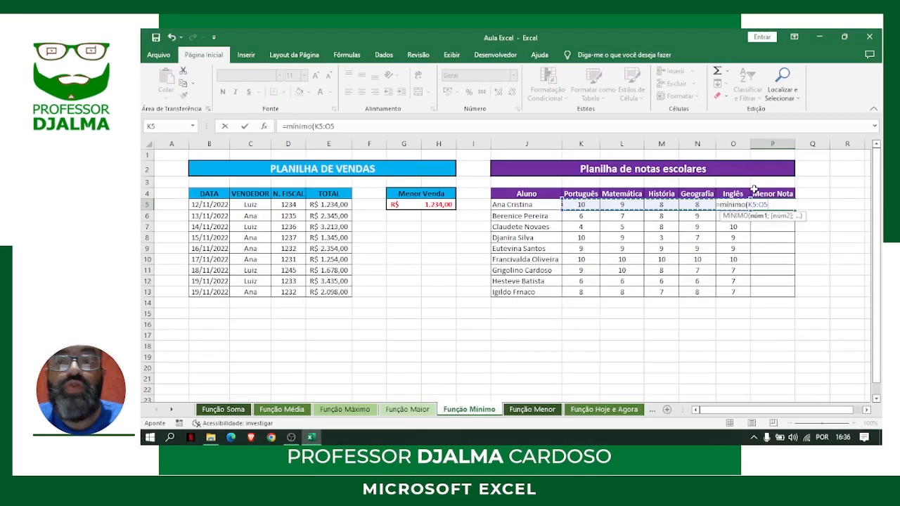
{"action": "key", "text": "Return"}
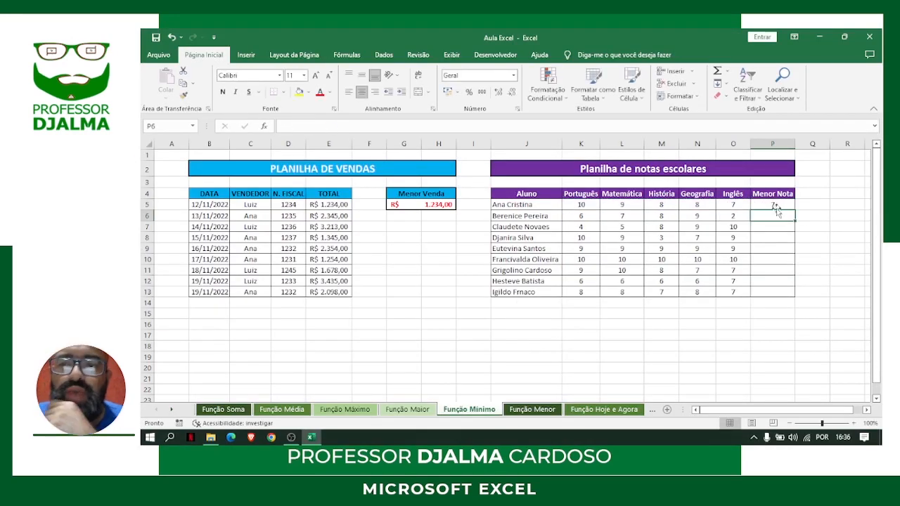
Fill the MÍNIMO formula from P5 down to P13 and format P5:P13 as bold with a red font
{"action": "left_click", "coordinate": [775, 206]}
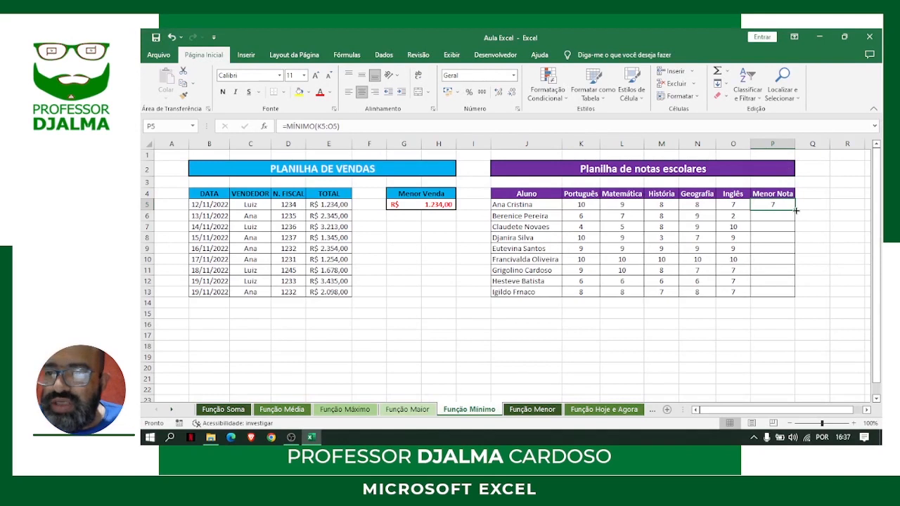
{"action": "double_click", "coordinate": [795, 210]}
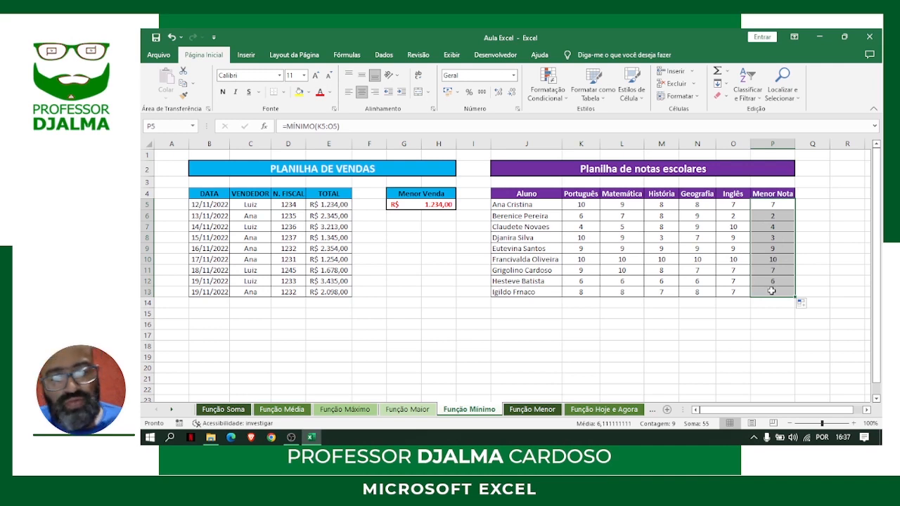
{"action": "key", "text": "ctrl+n"}
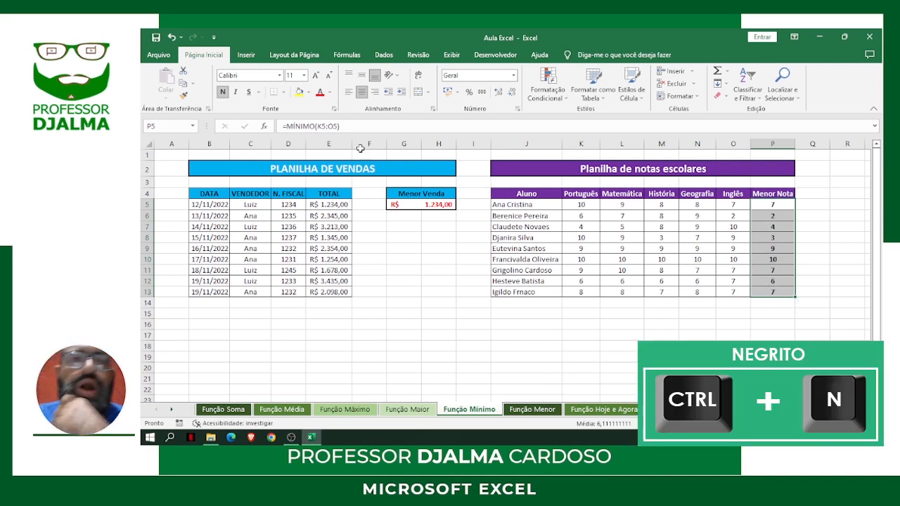
{"action": "left_click", "coordinate": [320, 93]}
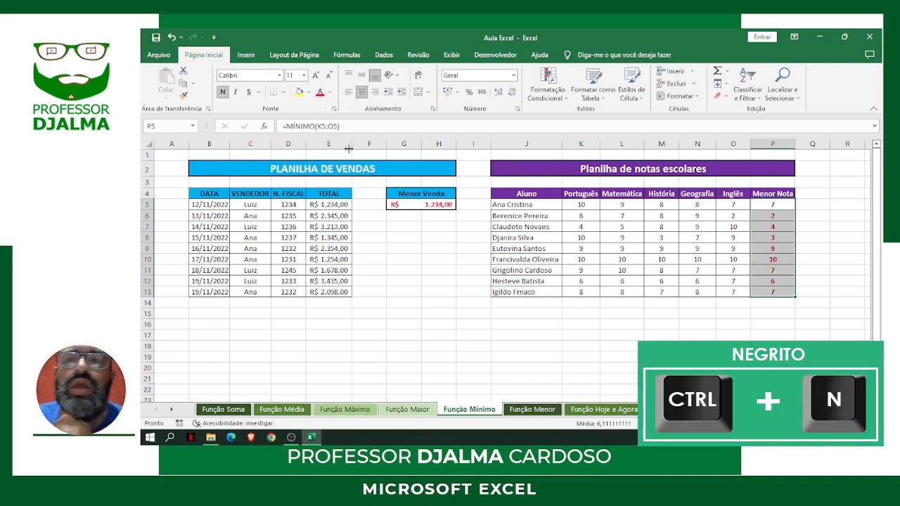
{"action": "left_click", "coordinate": [740, 335]}
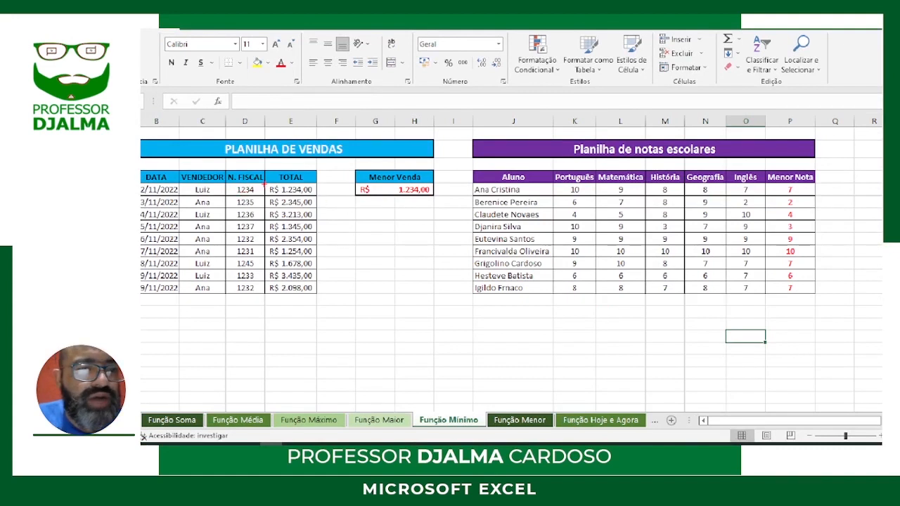
Outline the sales totals in E5:E13 and the first student's grades in K5:O5 as the ranges evaluated by MÍNIMO
{"action": "mouse_move", "coordinate": [265, 181]}
{"action": "left_mouse_down"}
{"action": "mouse_move", "coordinate": [270, 270]}
{"action": "mouse_move", "coordinate": [309, 294]}
{"action": "mouse_move", "coordinate": [315, 185]}
{"action": "left_mouse_up"}
{"action": "left_click_drag", "start_coordinate": [317, 294], "coordinate": [319, 294]}
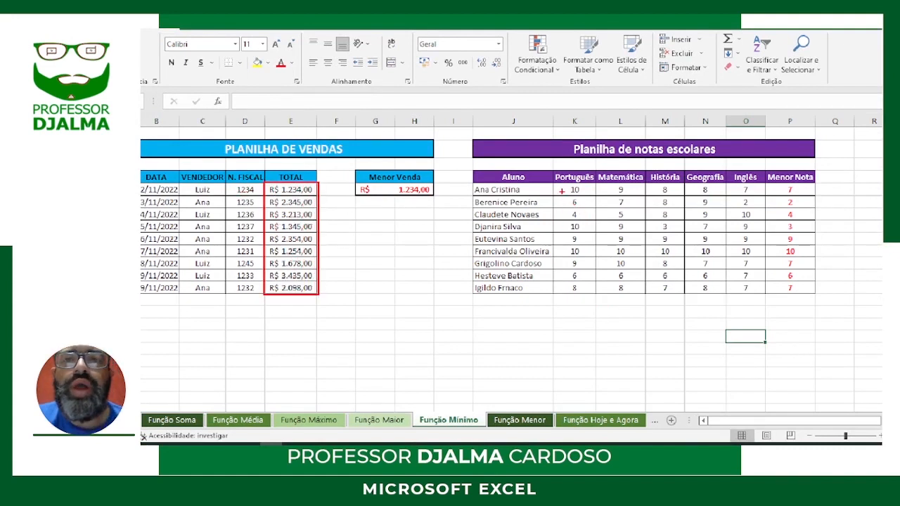
{"action": "mouse_move", "coordinate": [554, 183]}
{"action": "left_mouse_down"}
{"action": "mouse_move", "coordinate": [808, 197]}
{"action": "mouse_move", "coordinate": [766, 197]}
{"action": "left_mouse_up"}
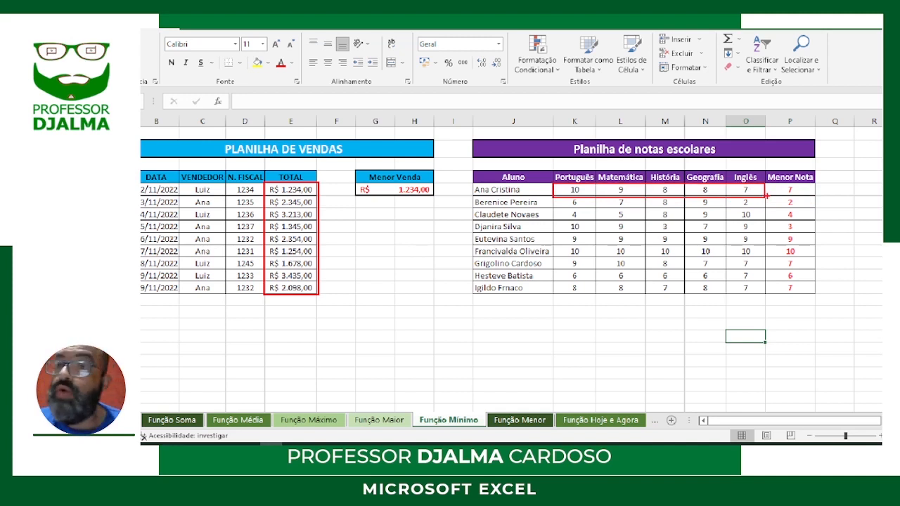
{"action": "key", "text": "Escape"}
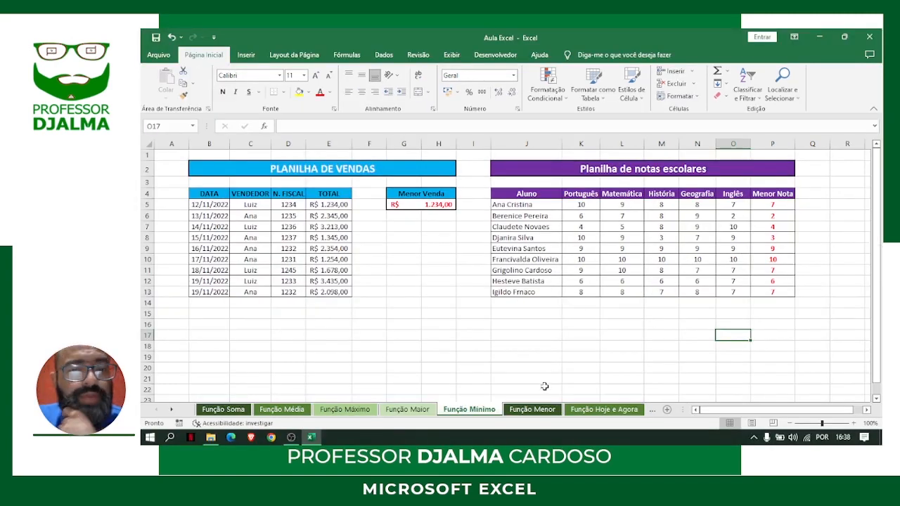
Open the Função Menor sheet and mark the 2ª Menor Venda heading with three red arrows
{"action": "left_click", "coordinate": [532, 409]}
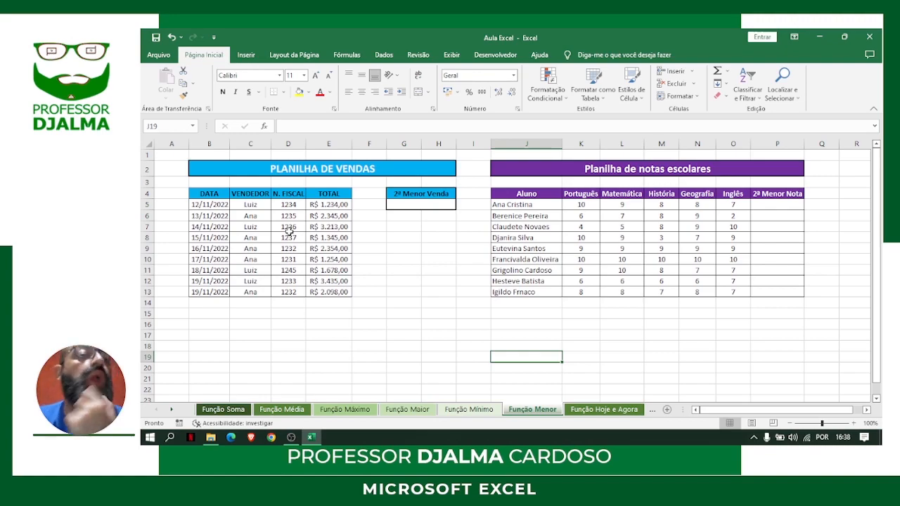
{"action": "key", "text": "ctrl+1"}
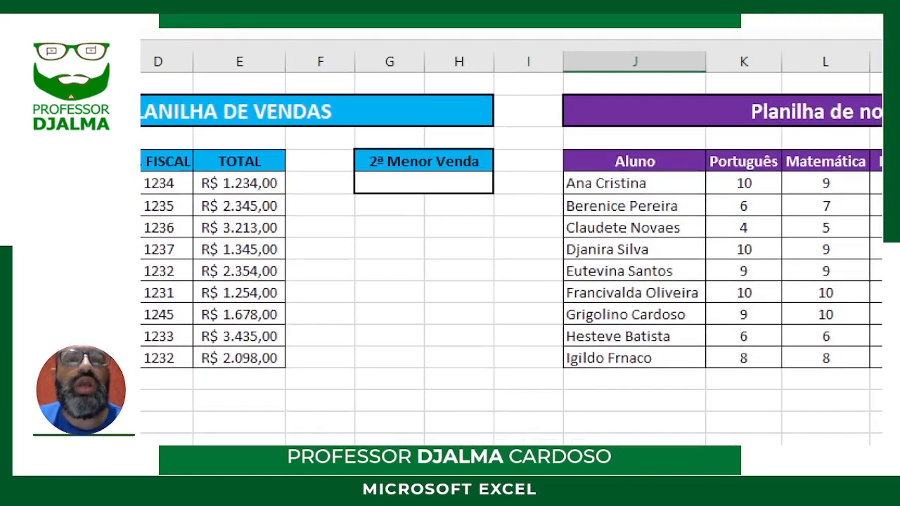
{"action": "left_click", "coordinate": [419, 226]}
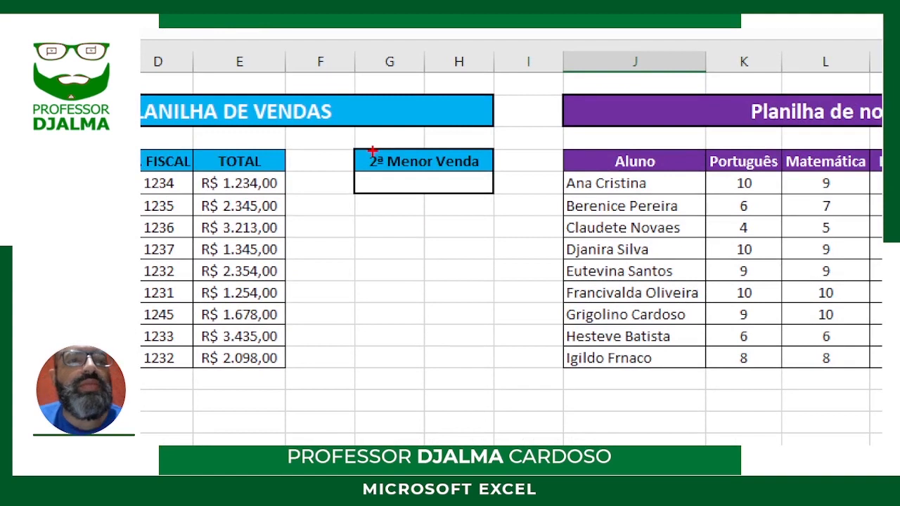
{"action": "left_click_drag", "start_coordinate": [371, 148], "coordinate": [366, 69]}
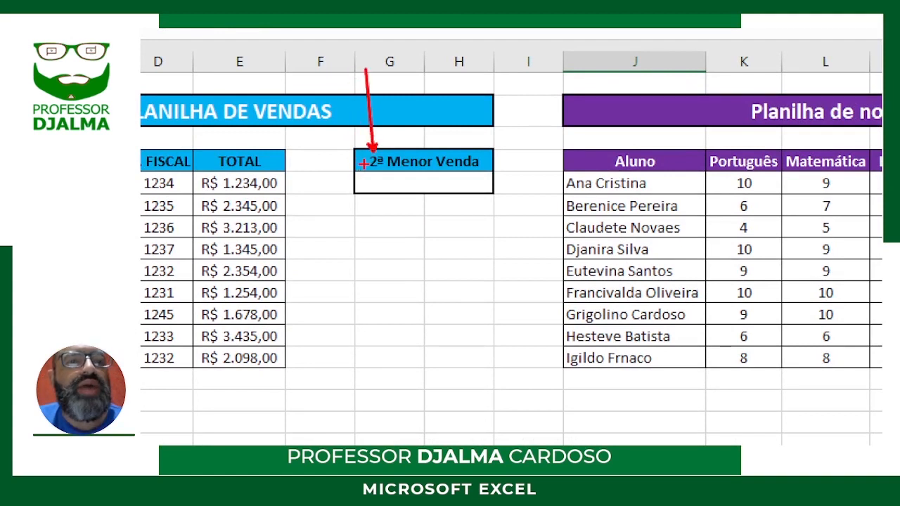
{"action": "left_click_drag", "start_coordinate": [364, 164], "coordinate": [297, 166]}
{"action": "left_click_drag", "start_coordinate": [380, 175], "coordinate": [409, 227]}
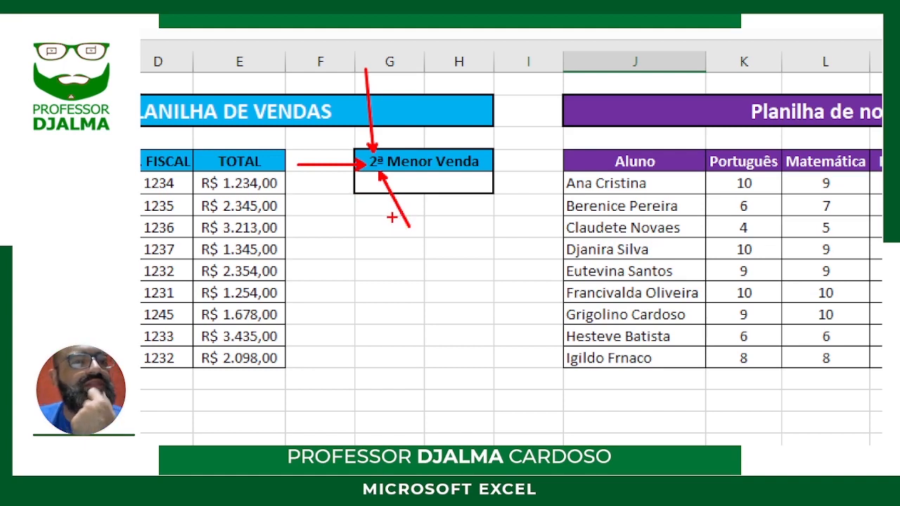
Enter =MENOR(E5:E13;2) in G5 to return the second-smallest sale, underlining the function's matriz argument while building the formula
{"action": "key", "text": "Escape"}
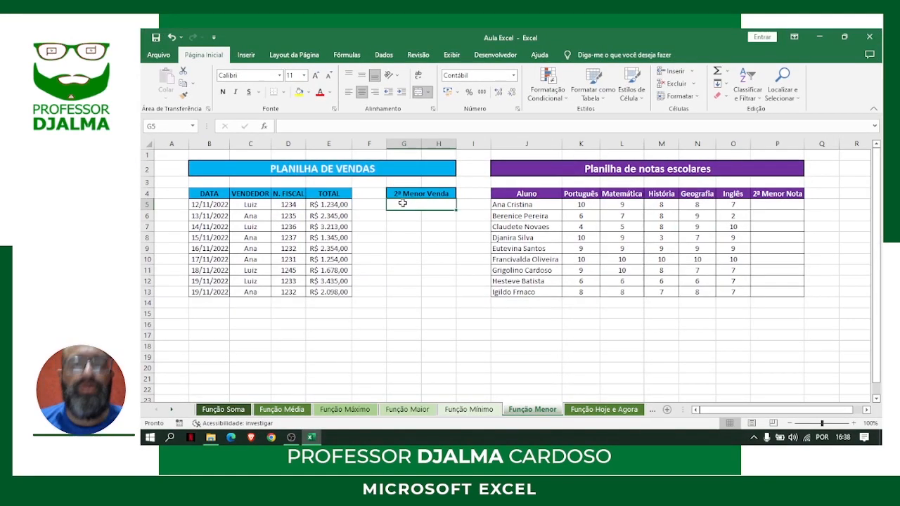
{"action": "type", "text": "=men"}
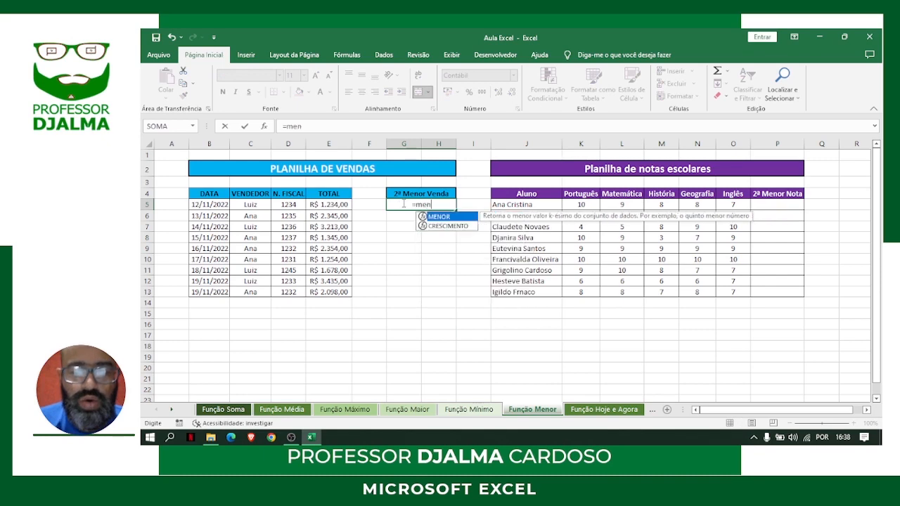
{"action": "type", "text": "or"}
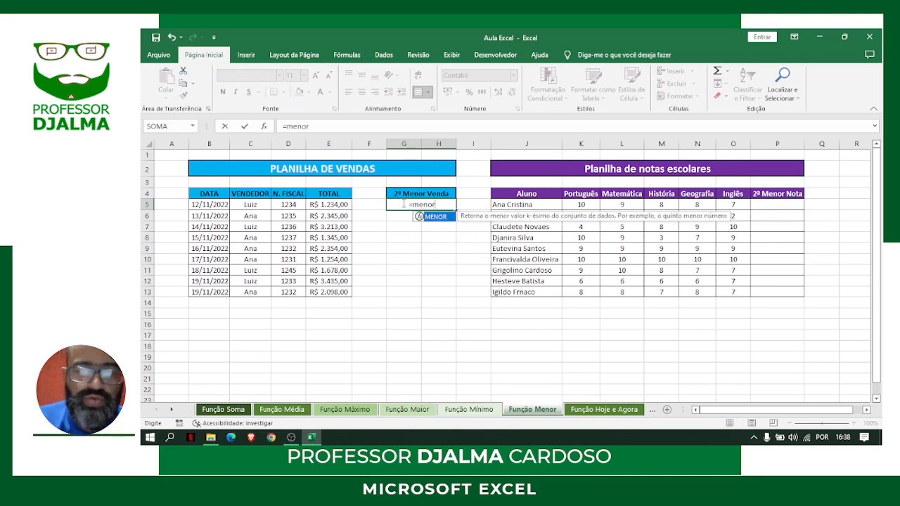
{"action": "type", "text": "("}
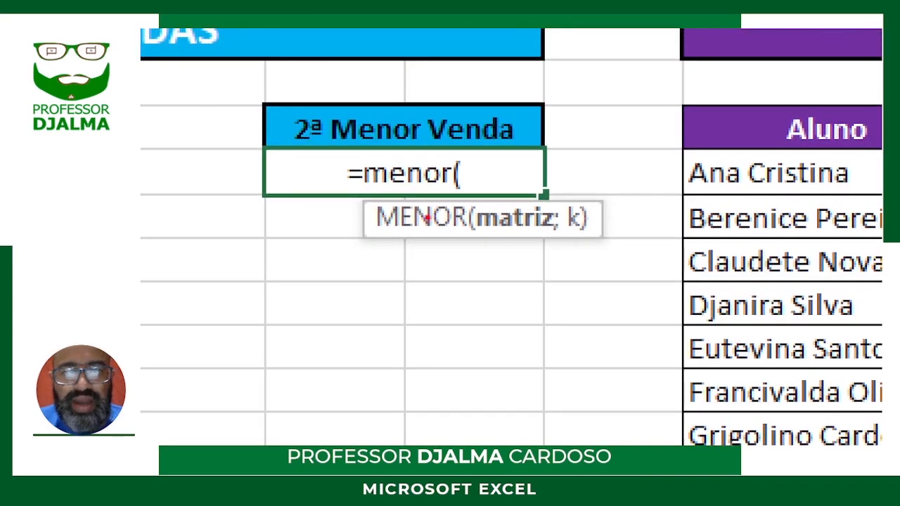
{"action": "left_click_drag", "start_coordinate": [478, 235], "coordinate": [552, 232]}
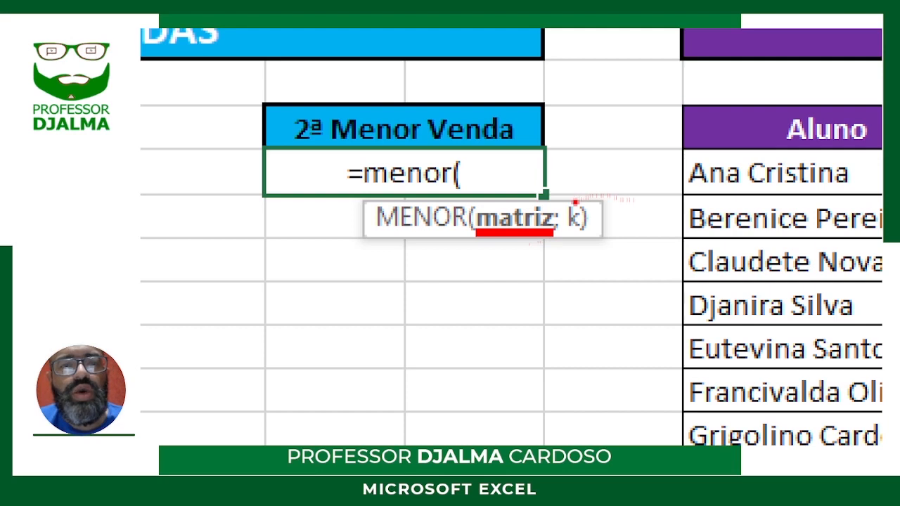
{"action": "mouse_move", "coordinate": [577, 201]}
{"action": "left_mouse_down"}
{"action": "mouse_move", "coordinate": [462, 156]}
{"action": "mouse_move", "coordinate": [301, 126]}
{"action": "mouse_move", "coordinate": [320, 141]}
{"action": "mouse_move", "coordinate": [298, 138]}
{"action": "mouse_move", "coordinate": [291, 153]}
{"action": "mouse_move", "coordinate": [317, 154]}
{"action": "left_mouse_up"}
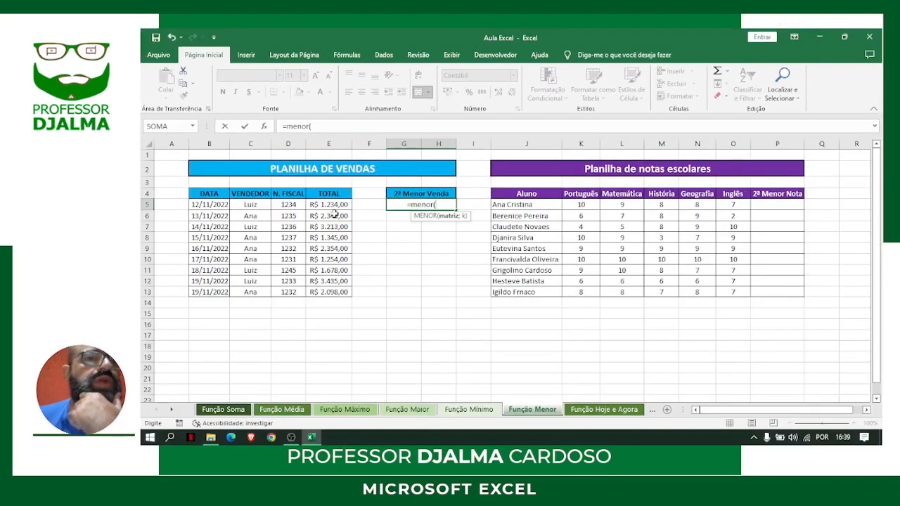
{"action": "left_click_drag", "start_coordinate": [330, 202], "coordinate": [324, 291]}
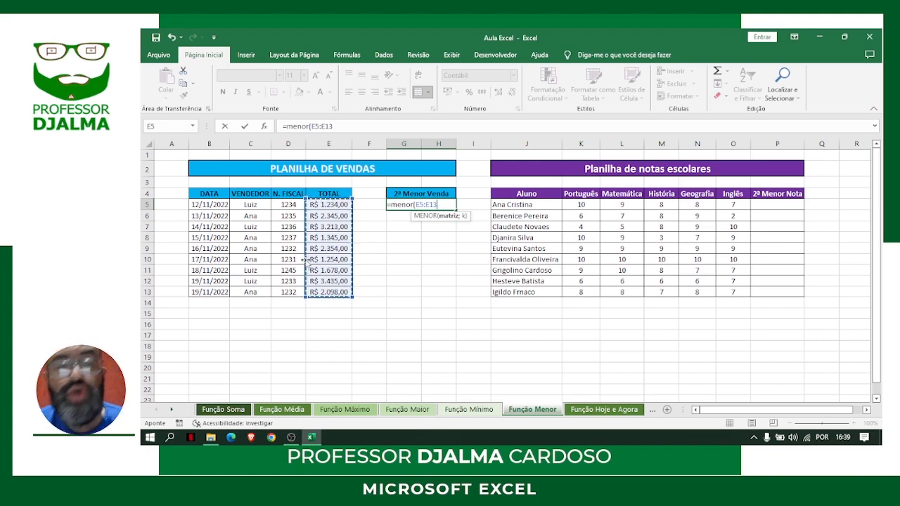
{"action": "type", "text": ";2"}
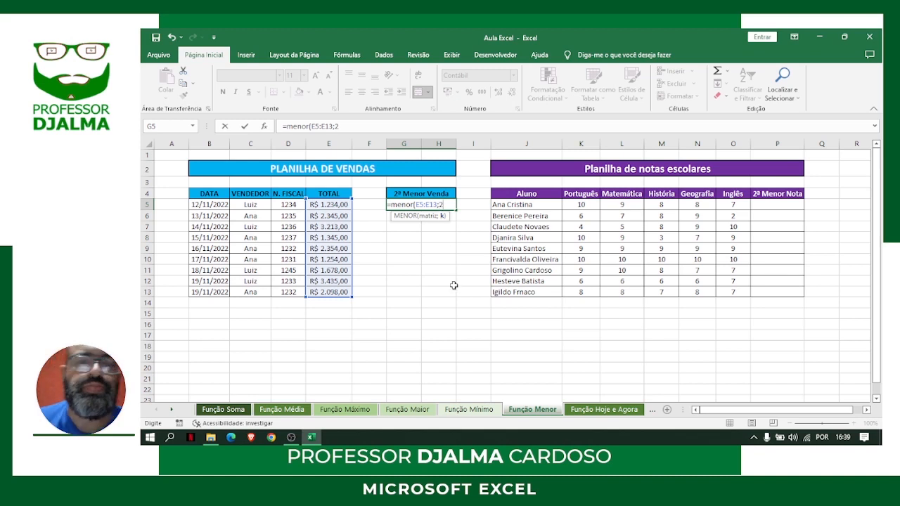
{"action": "key", "text": "Return"}
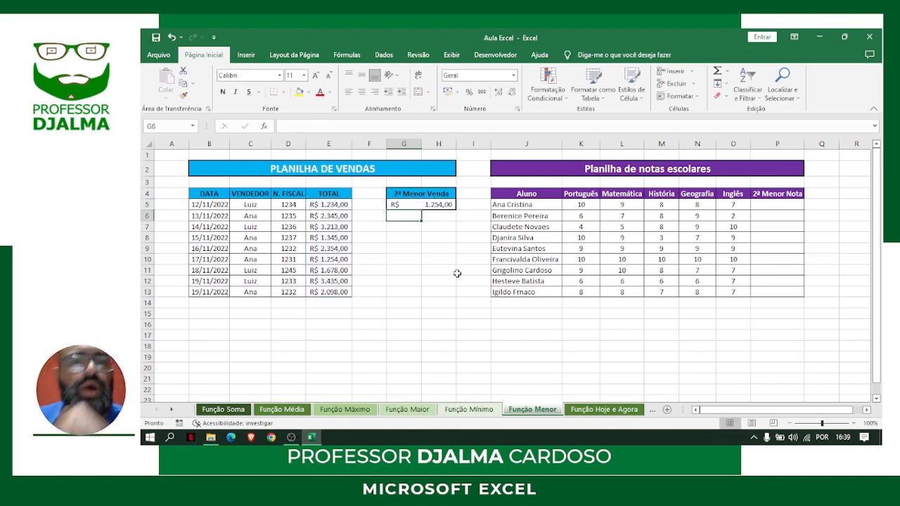
Compare the G5 result with the totals in E10 and E5, and format G5 as bold with a red font
{"action": "left_click", "coordinate": [439, 204]}
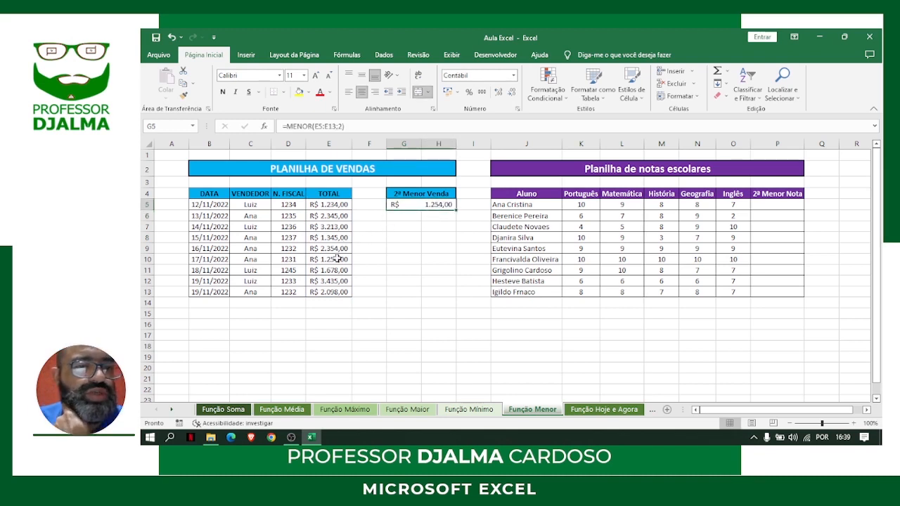
{"action": "left_click", "coordinate": [336, 259]}
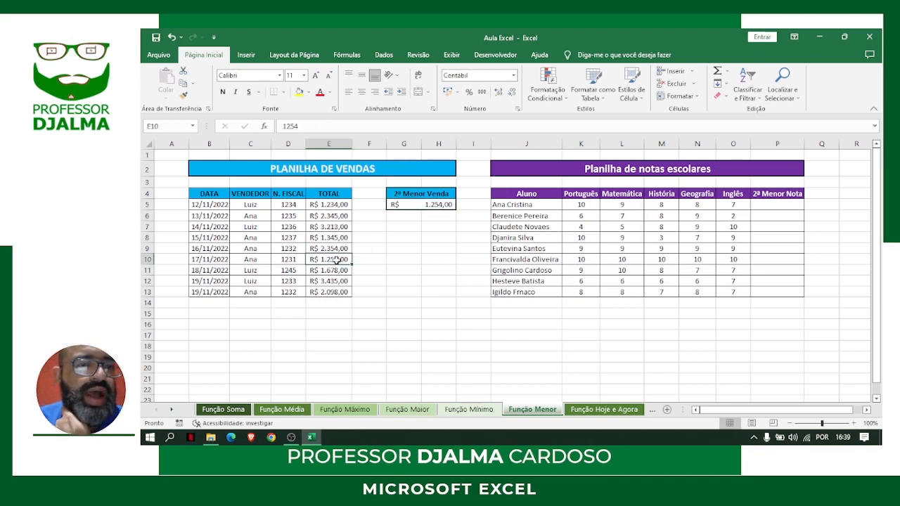
{"action": "left_click", "coordinate": [328, 204]}
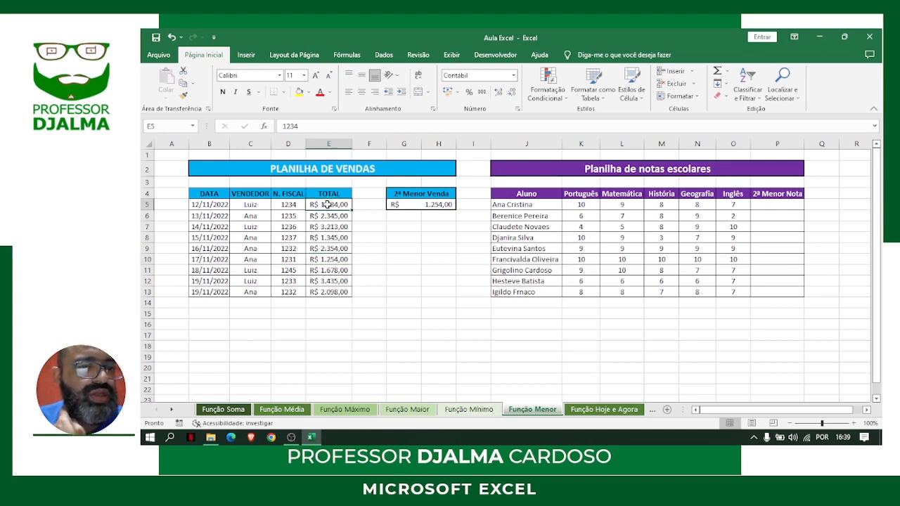
{"action": "left_click", "coordinate": [334, 260]}
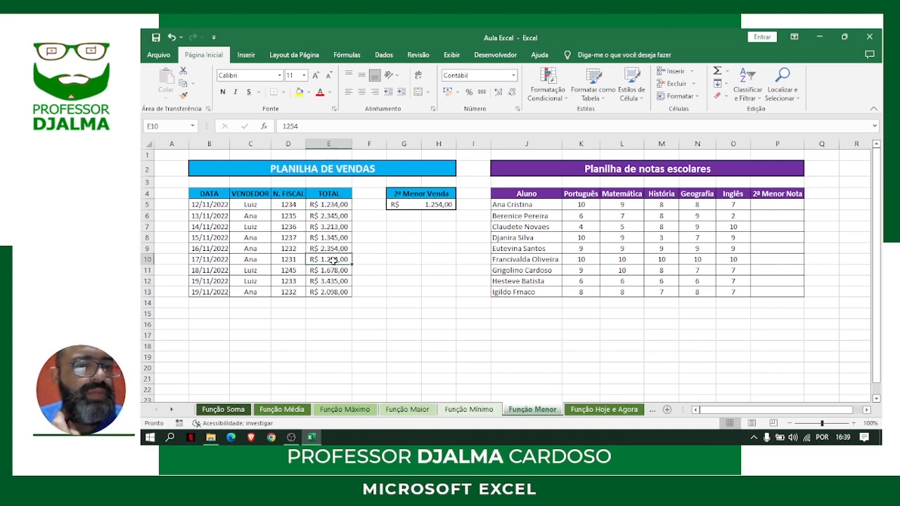
{"action": "left_click", "coordinate": [420, 204]}
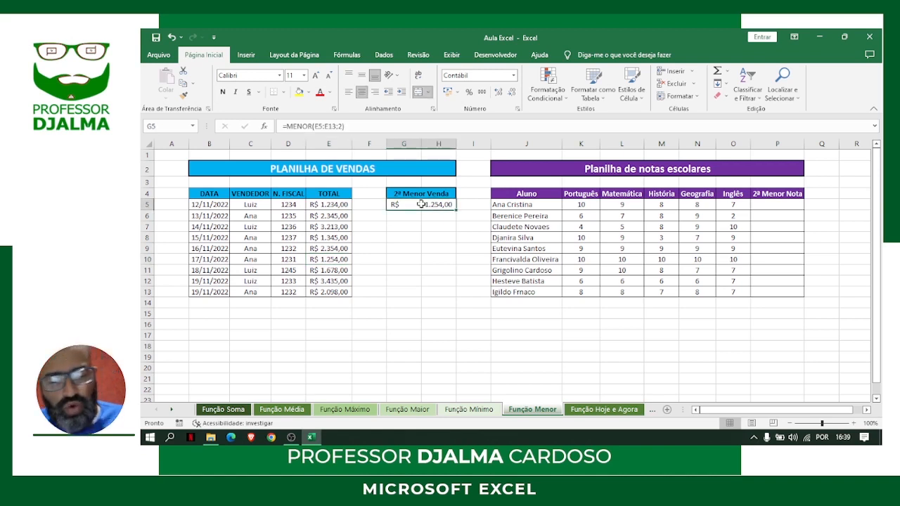
{"action": "key", "text": "ctrl+n"}
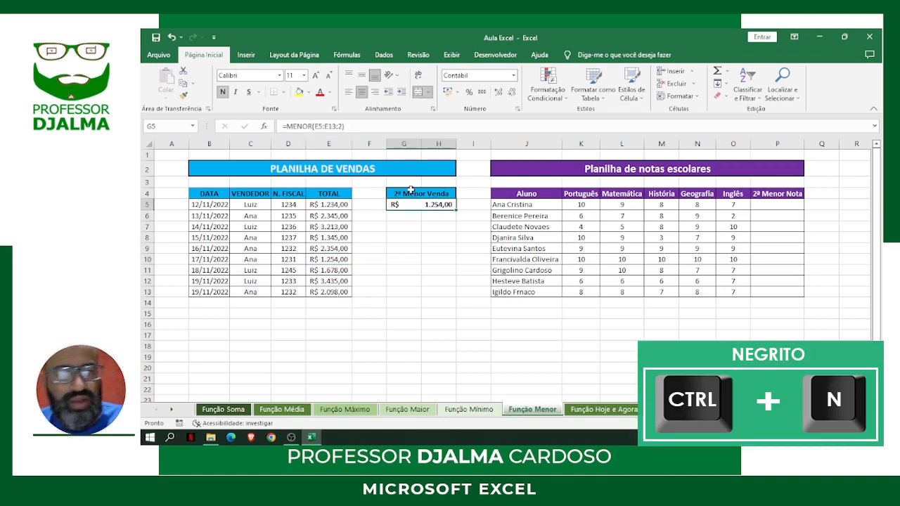
{"action": "left_click", "coordinate": [320, 92]}
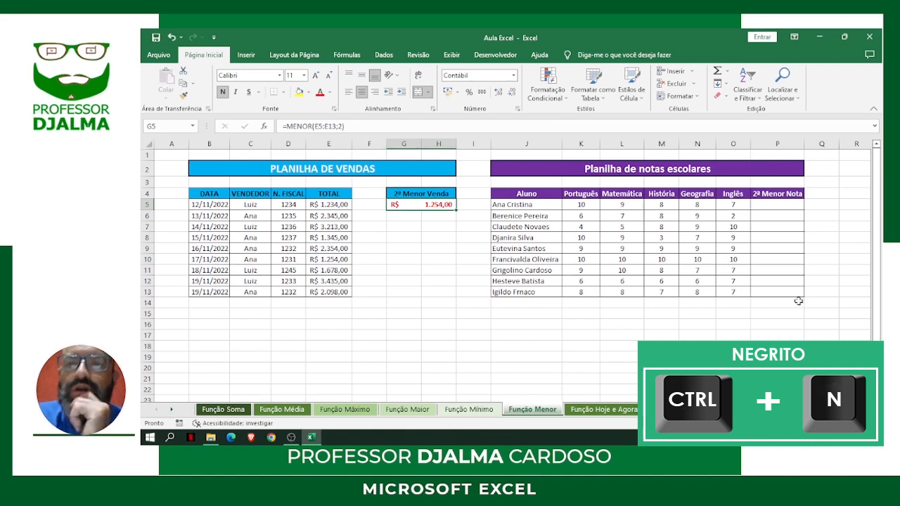
Enter =MENOR(K5:O5;2) in P5 to return the first student's second-lowest grade
{"action": "left_click", "coordinate": [764, 203]}
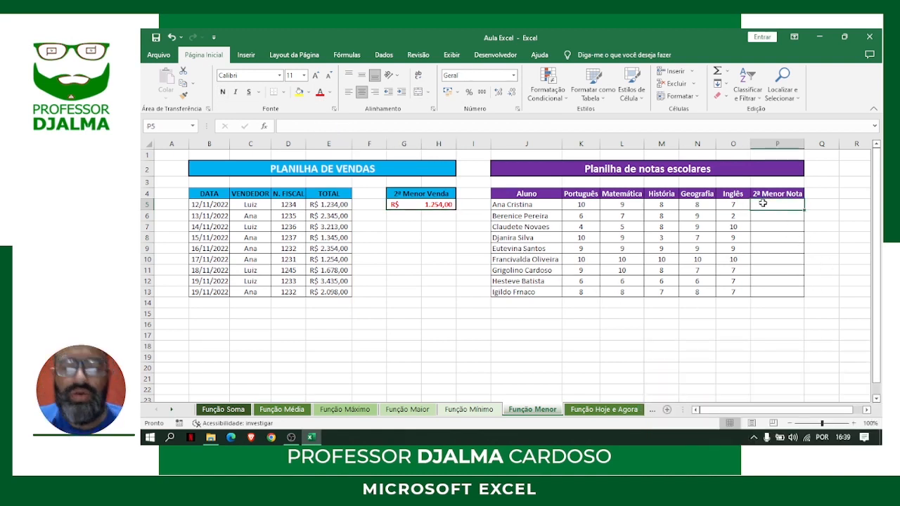
{"action": "type", "text": "=meno"}
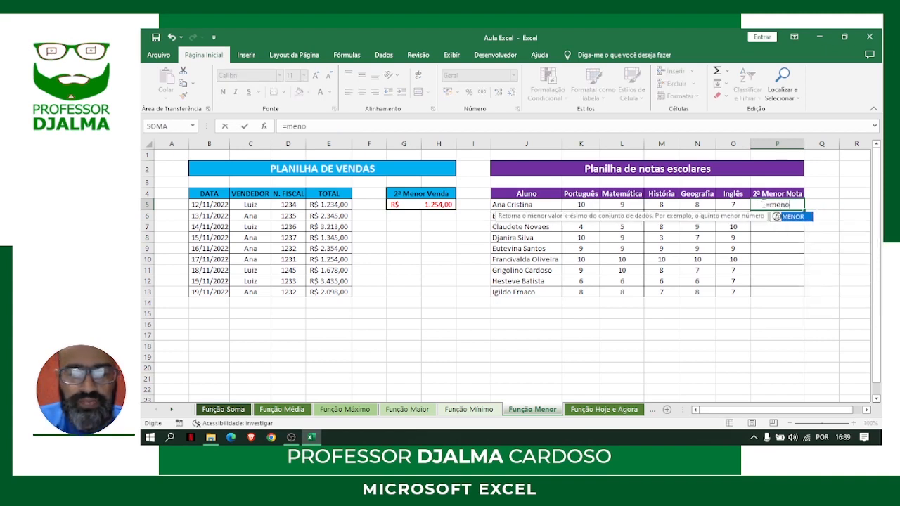
{"action": "type", "text": "r("}
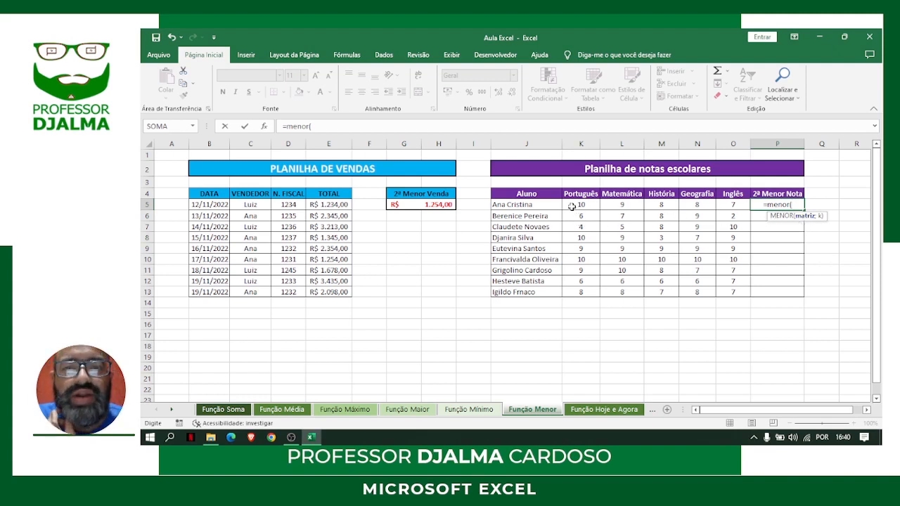
{"action": "left_click_drag", "start_coordinate": [572, 206], "coordinate": [720, 204]}
{"action": "type", "text": ";"}
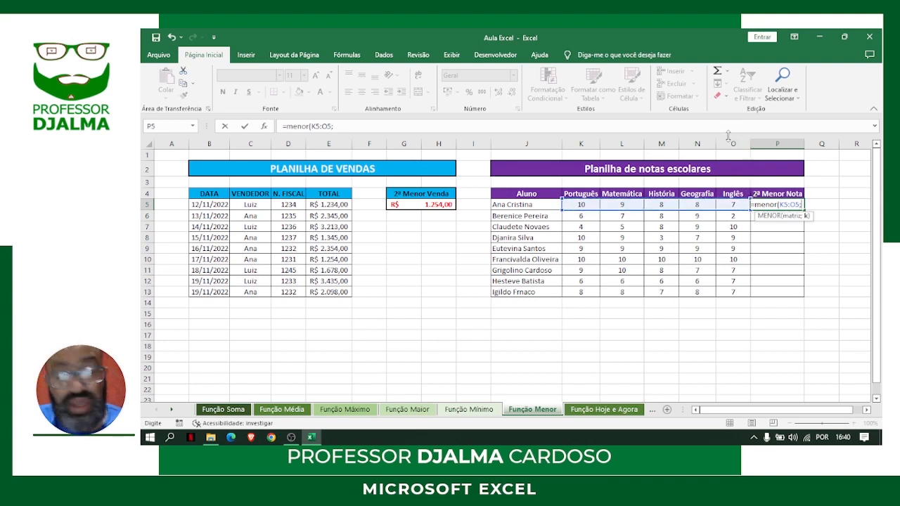
{"action": "type", "text": "2"}
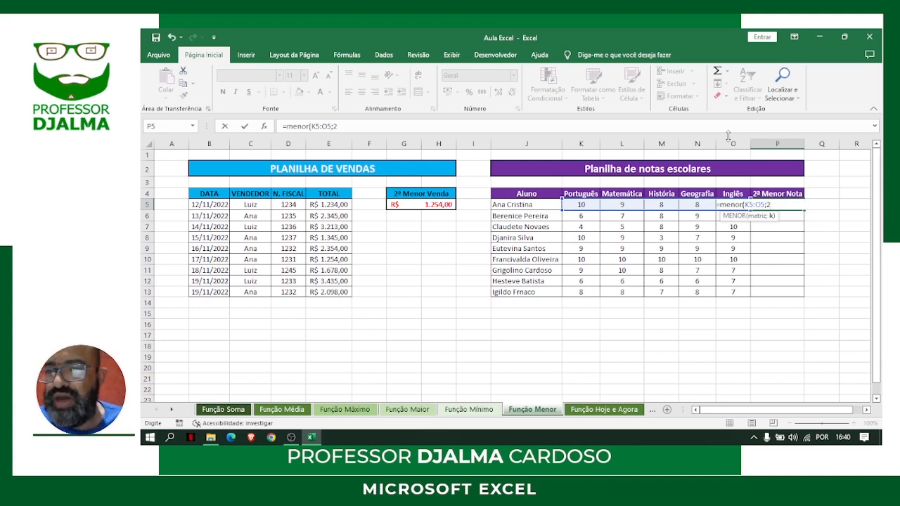
{"action": "key", "text": "Return"}
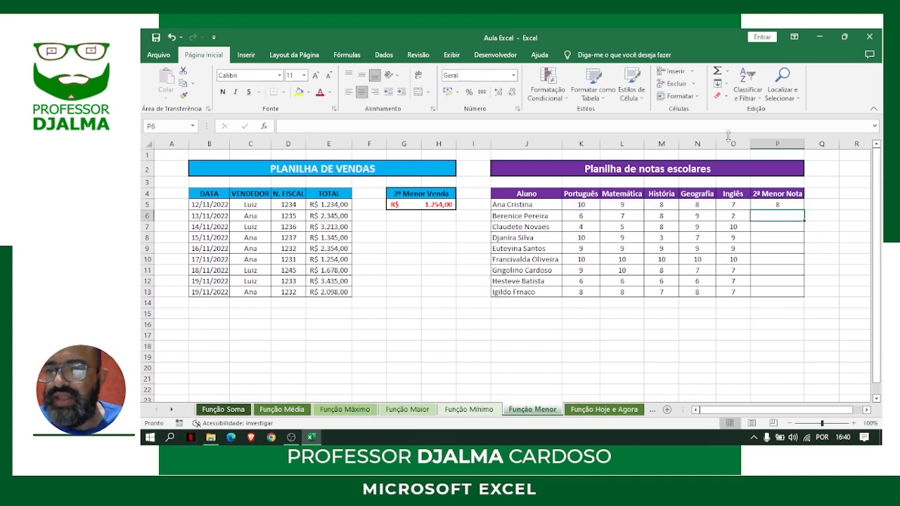
Fill the MENOR formula from P5 down to P13 and format P5:P13 as bold with a red font
{"action": "left_click", "coordinate": [778, 204]}
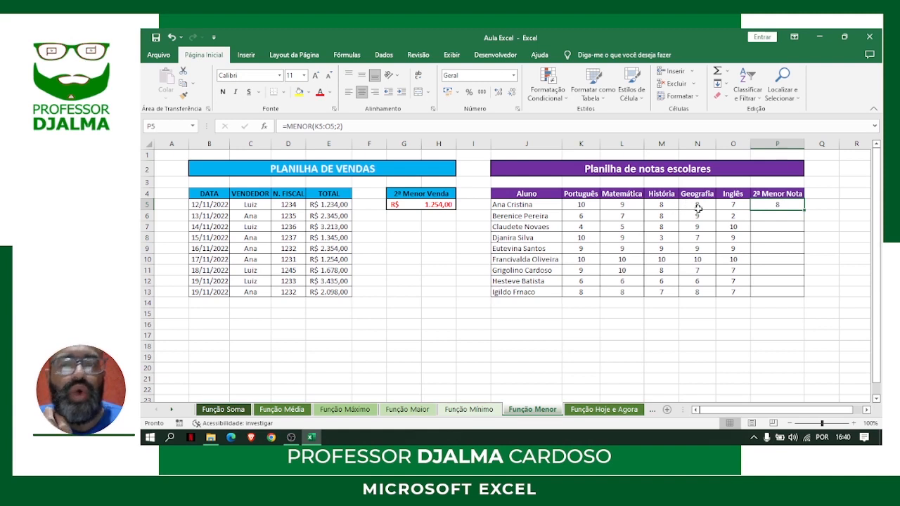
{"action": "double_click", "coordinate": [806, 210]}
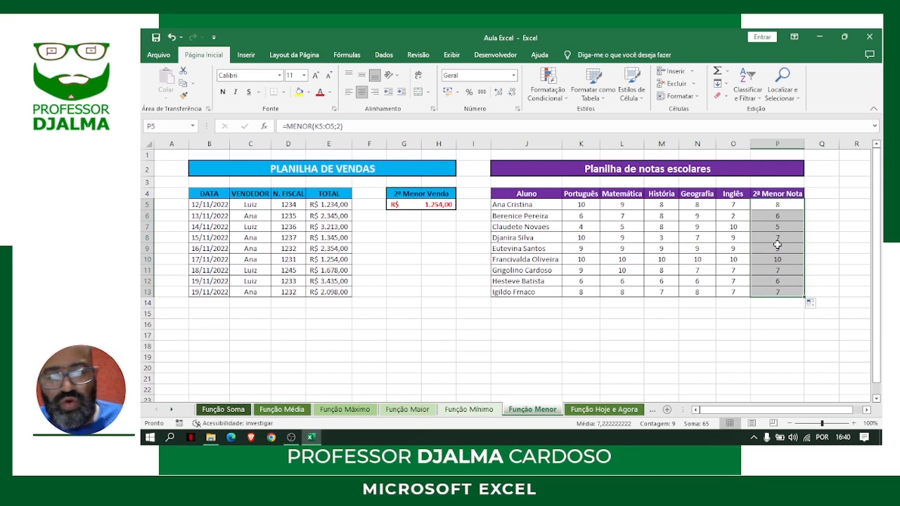
{"action": "key", "text": "ctrl+n"}
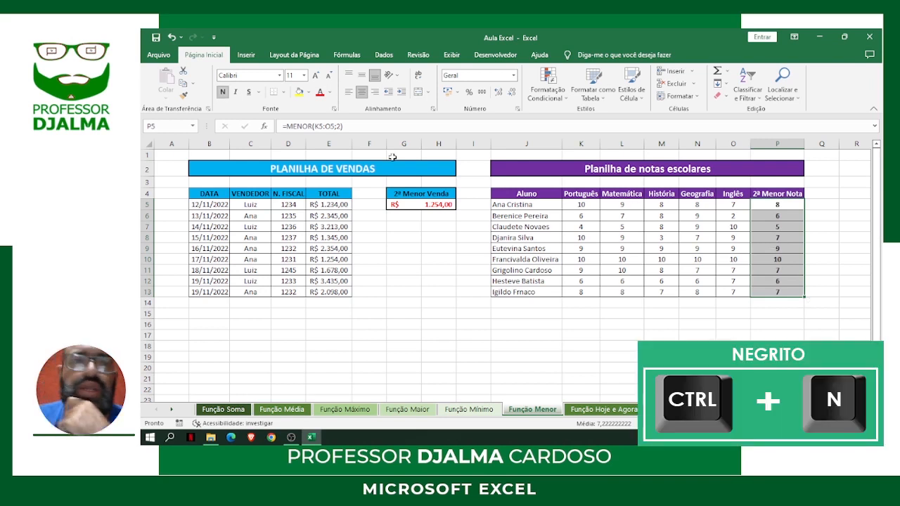
{"action": "left_click", "coordinate": [320, 92]}
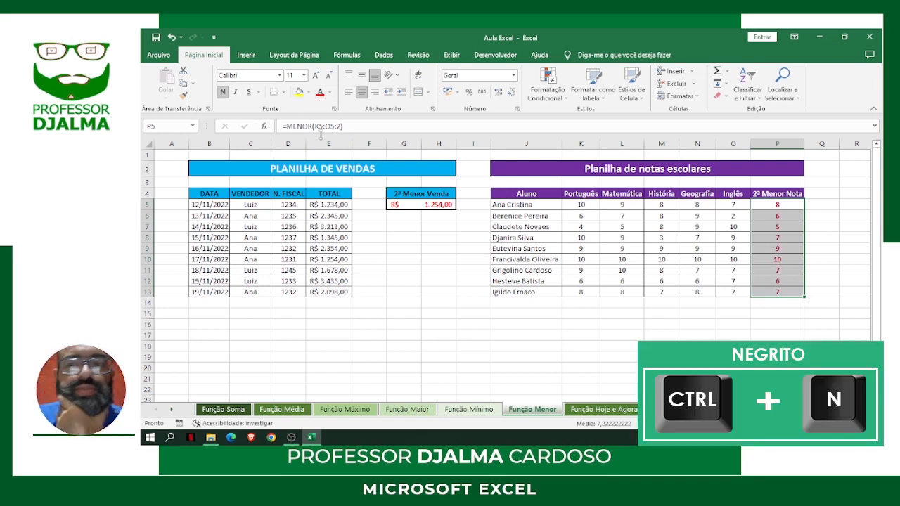
{"action": "left_click", "coordinate": [447, 312]}
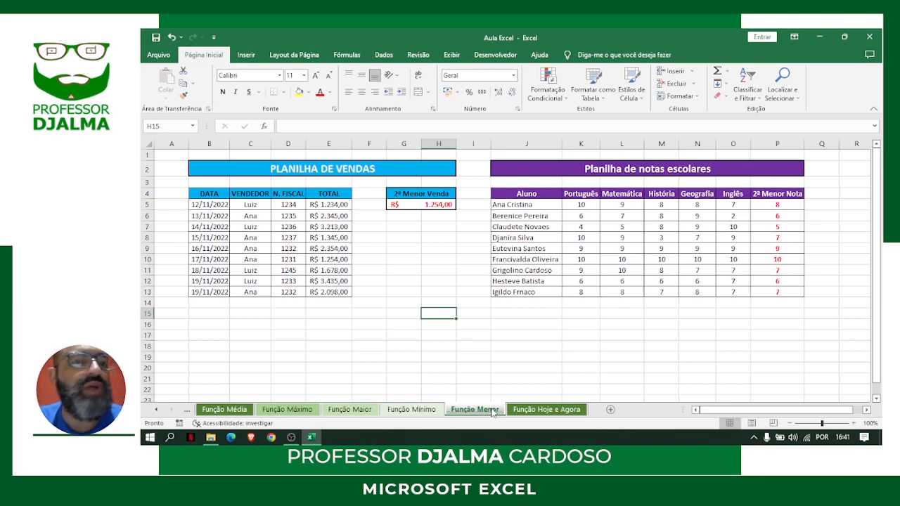
Open the Função Hoje e Agora sheet and select the empty Data cell C2 above the sales table
{"action": "left_click", "coordinate": [537, 413]}
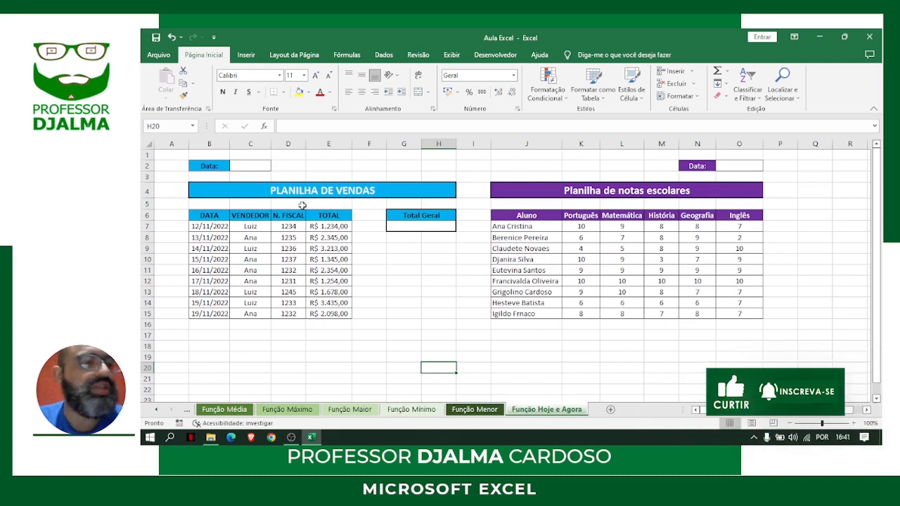
{"action": "left_click", "coordinate": [245, 166]}
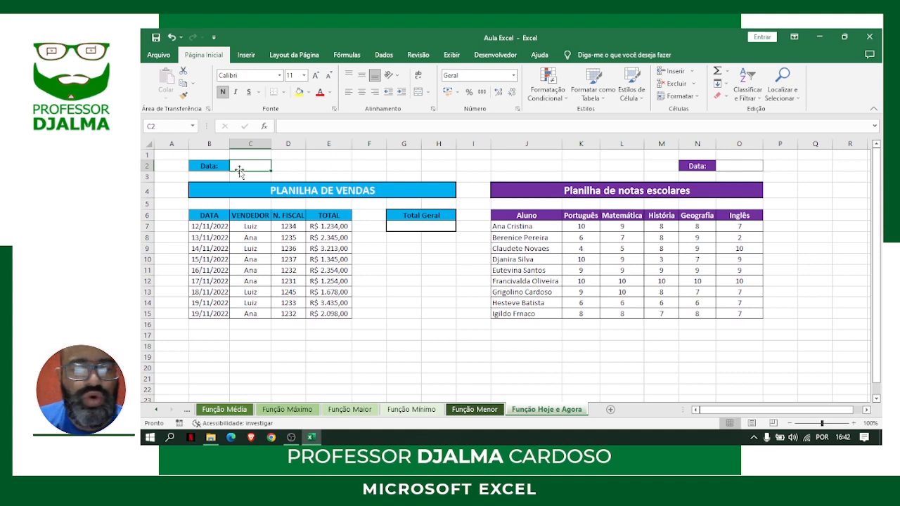
Enter the fixed date 05/12/2022 in C2 and clear it again
{"action": "type", "text": "05/12/"}
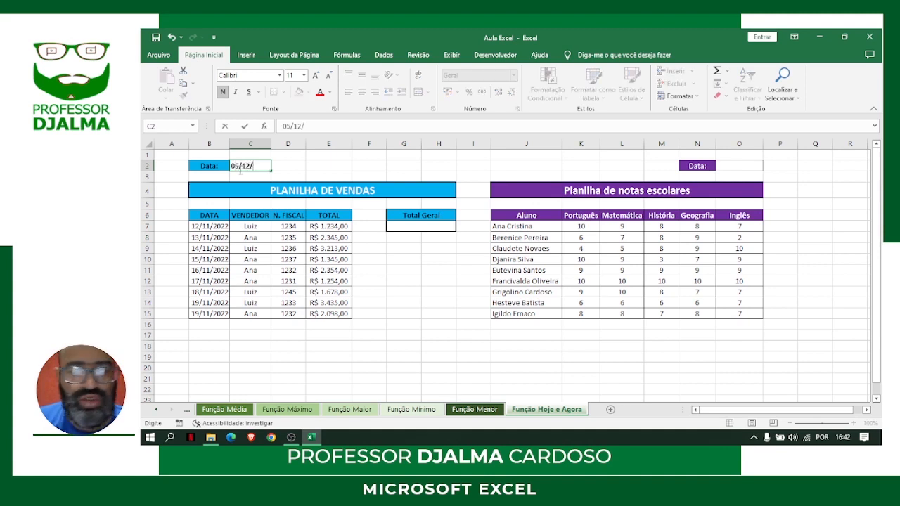
{"action": "type", "text": "2022"}
{"action": "key", "text": "Return"}
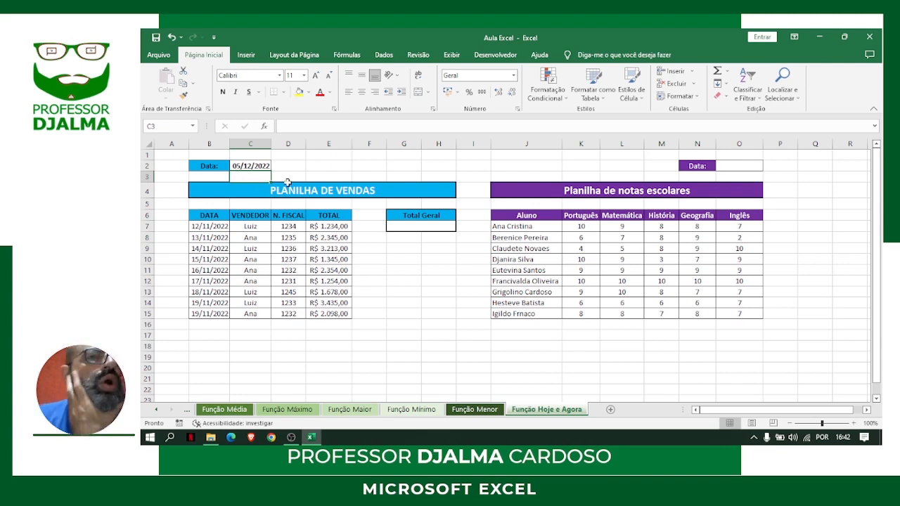
{"action": "left_click", "coordinate": [262, 164]}
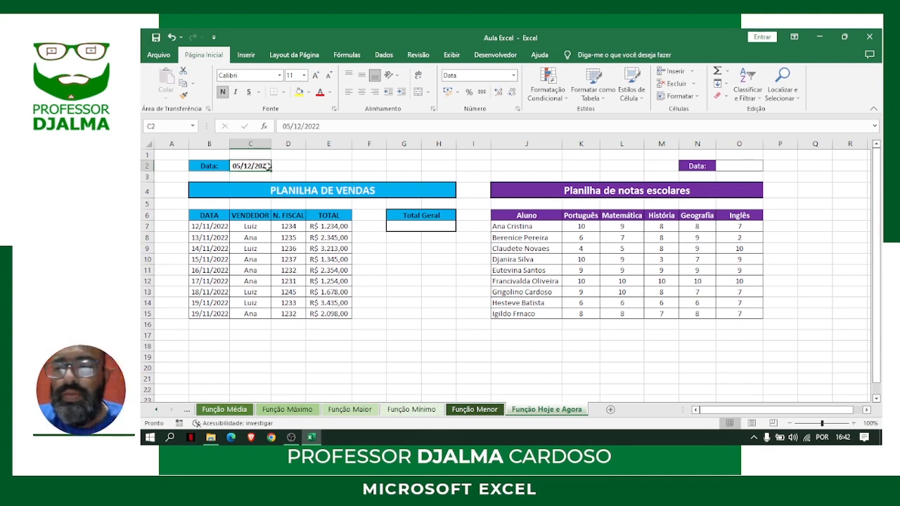
{"action": "key", "text": "Delete"}
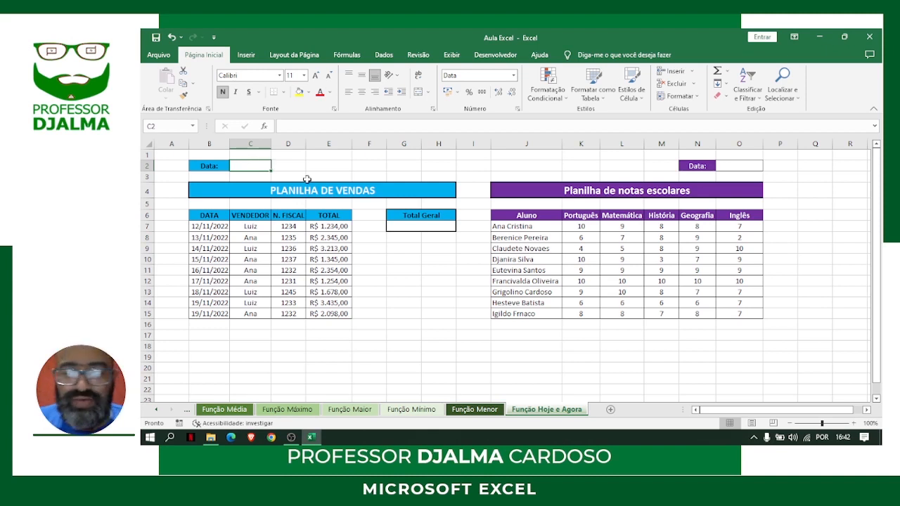
Enter =HOJE() in the Data cell C2 above the sales table and give it a red font
{"action": "type", "text": "=hoj"}
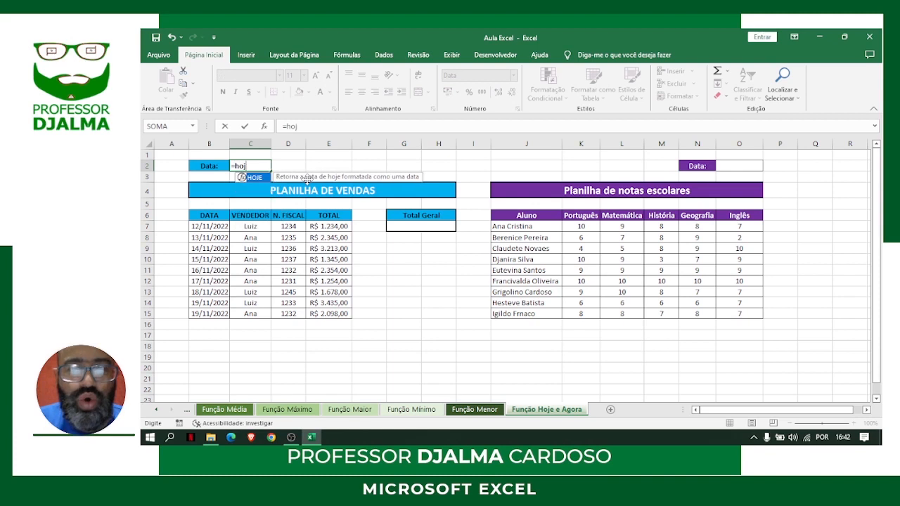
{"action": "type", "text": "e()"}
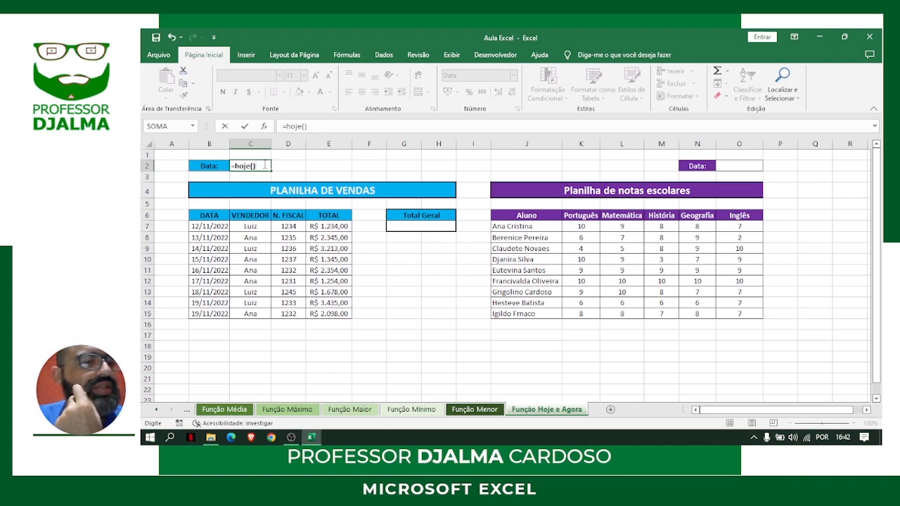
{"action": "key", "text": "ctrl+Return"}
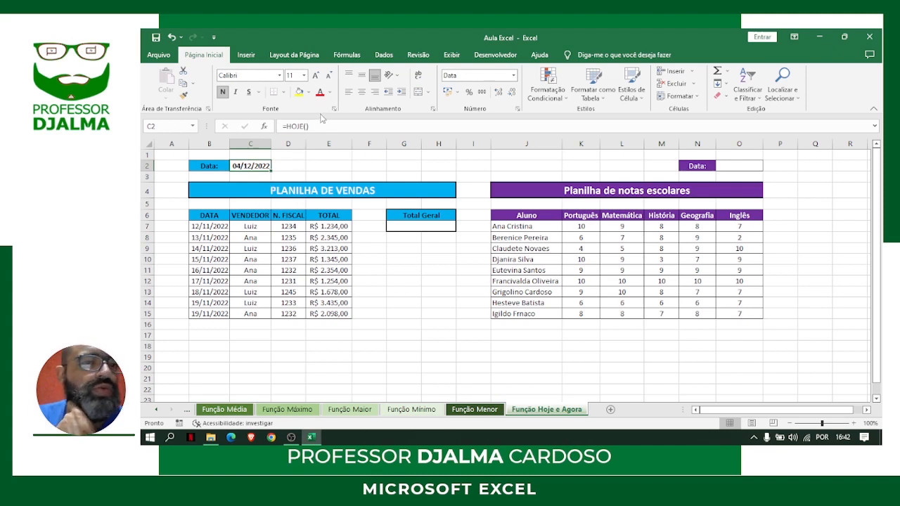
{"action": "left_click", "coordinate": [320, 93]}
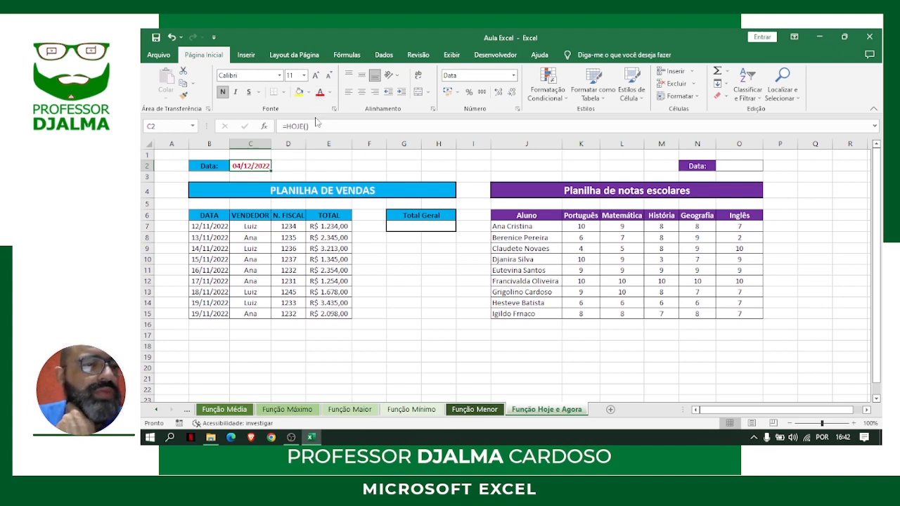
{"action": "left_click", "coordinate": [312, 163]}
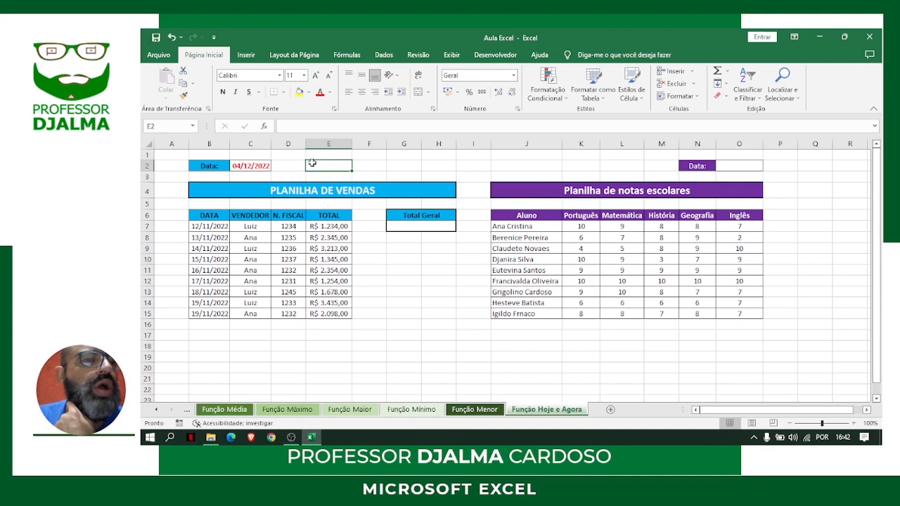
{"action": "left_click", "coordinate": [252, 166]}
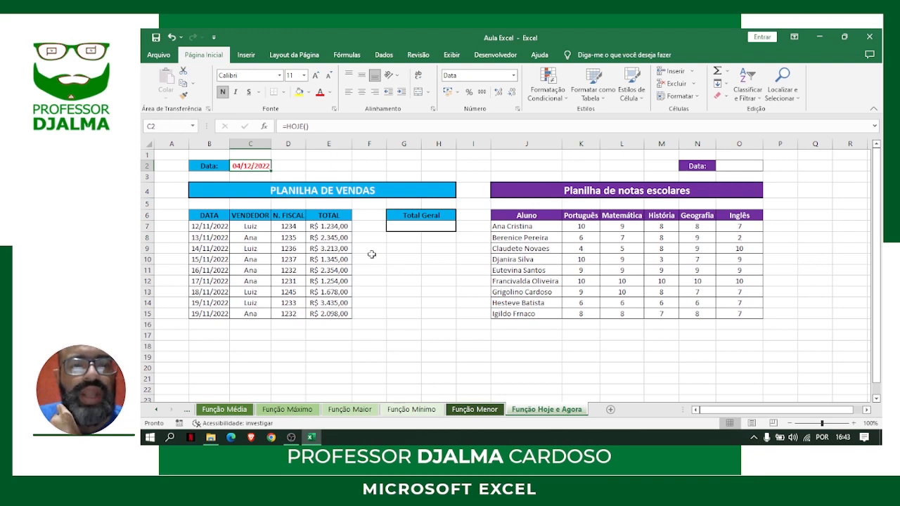
Enter =SOMA(E7:E15) directly in the Total Geral cell G7 and undo the entry
{"action": "left_click", "coordinate": [437, 226]}
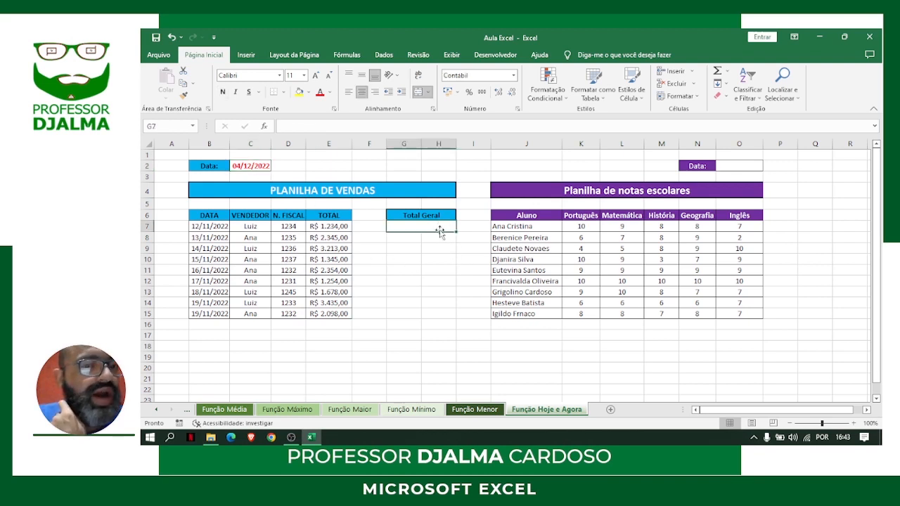
{"action": "left_click_drag", "start_coordinate": [317, 225], "coordinate": [334, 313]}
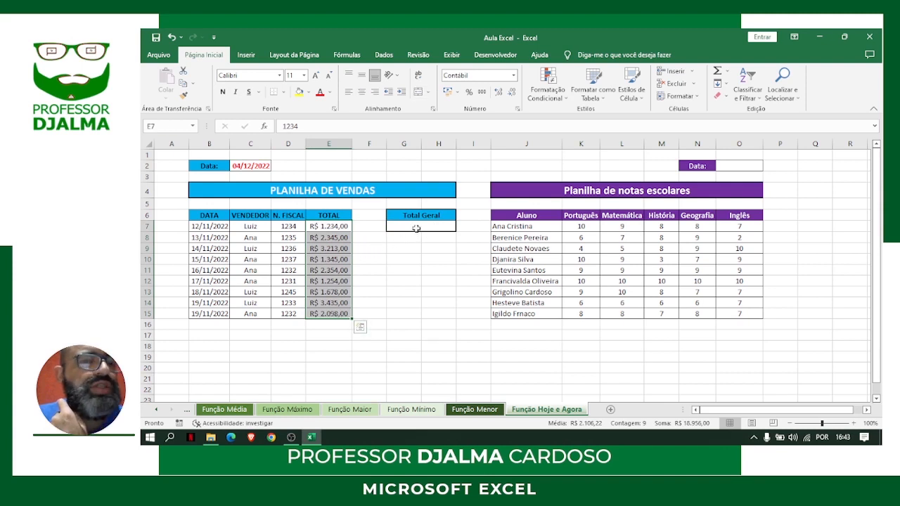
{"action": "left_click", "coordinate": [416, 228]}
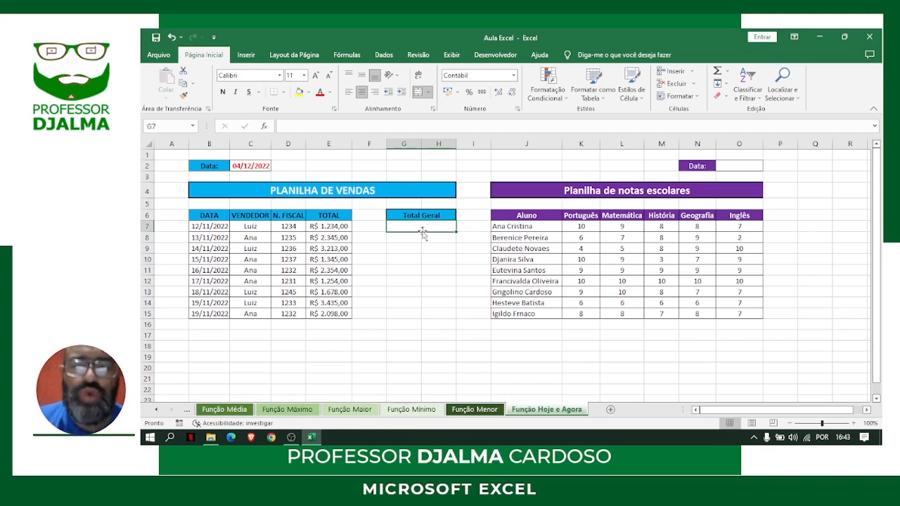
{"action": "type", "text": "=soma("}
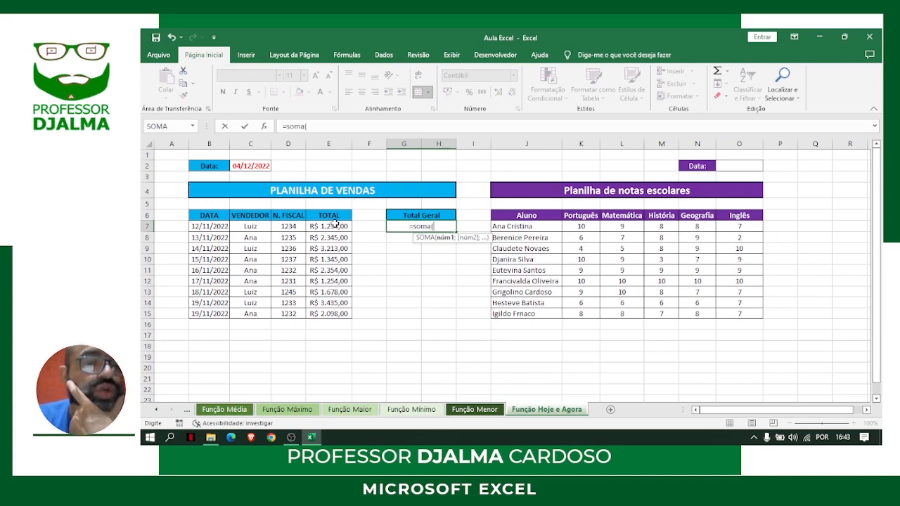
{"action": "left_click_drag", "start_coordinate": [335, 225], "coordinate": [337, 314]}
{"action": "type", "text": ")"}
{"action": "key", "text": "Return"}
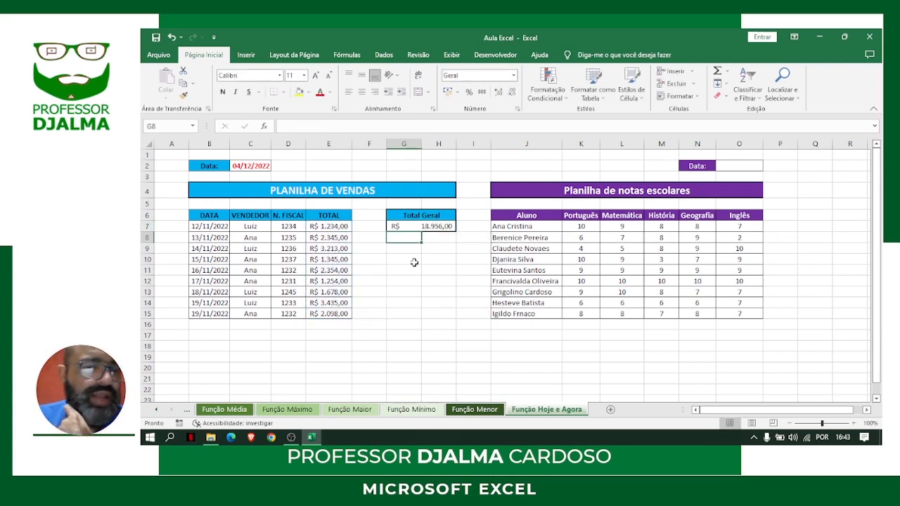
{"action": "left_click", "coordinate": [436, 225]}
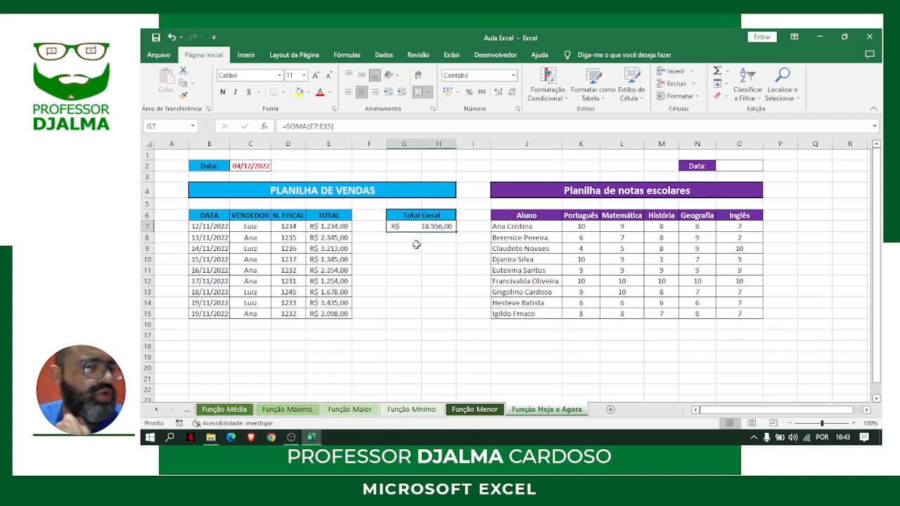
{"action": "key", "text": "ctrl+z"}
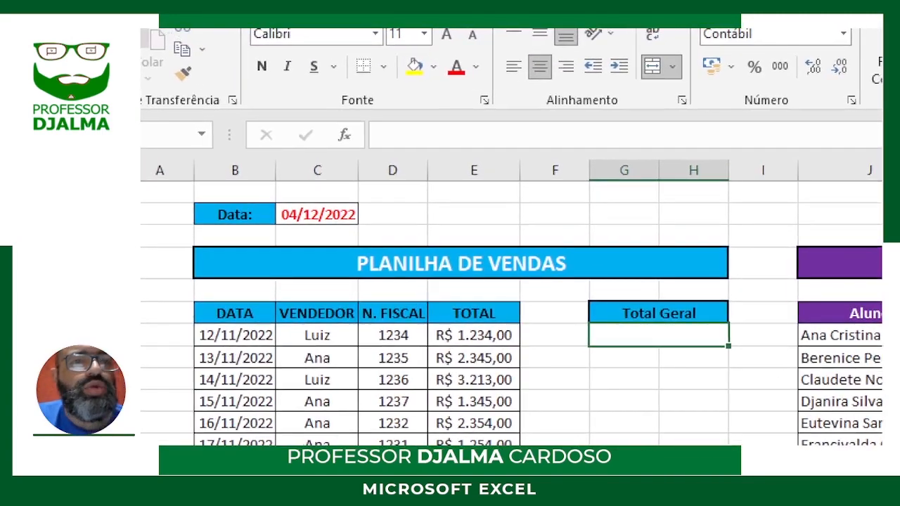
{"action": "mouse_move", "coordinate": [225, 111]}
{"action": "left_mouse_down"}
{"action": "mouse_move", "coordinate": [347, 159]}
{"action": "mouse_move", "coordinate": [631, 194]}
{"action": "mouse_move", "coordinate": [807, 202]}
{"action": "mouse_move", "coordinate": [881, 193]}
{"action": "mouse_move", "coordinate": [880, 203]}
{"action": "left_mouse_up"}
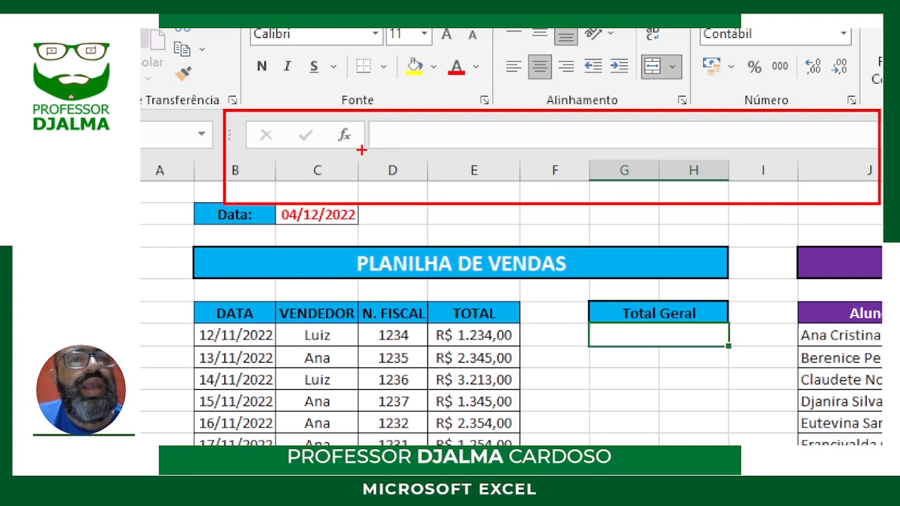
{"action": "left_click_drag", "start_coordinate": [344, 146], "coordinate": [345, 207]}
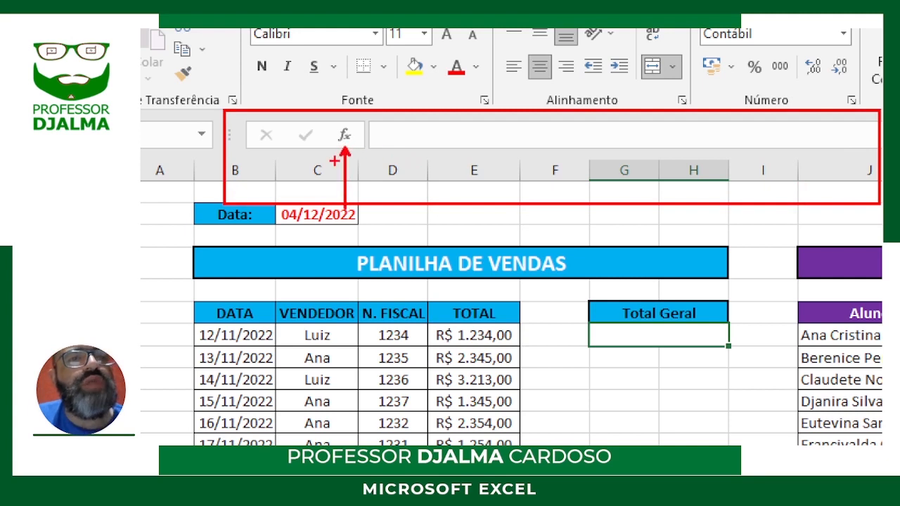
{"action": "left_click_drag", "start_coordinate": [327, 135], "coordinate": [274, 135]}
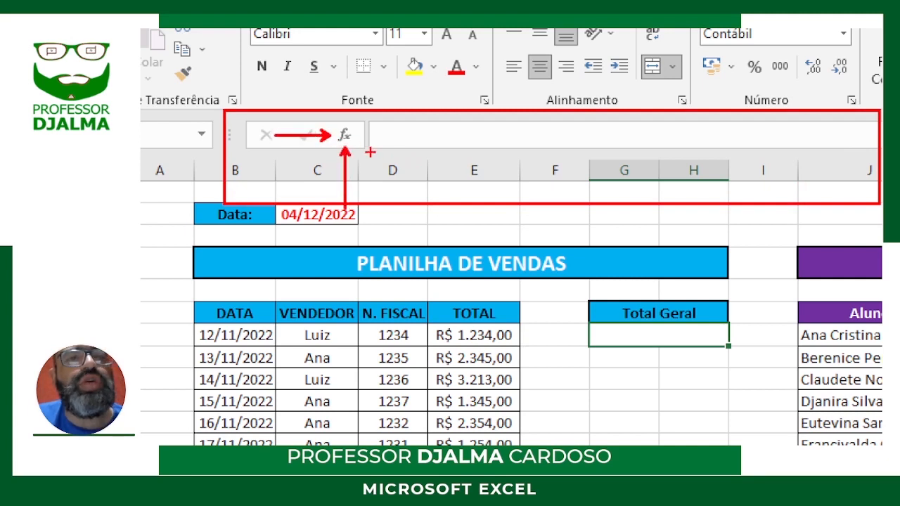
{"action": "left_click_drag", "start_coordinate": [354, 136], "coordinate": [427, 158]}
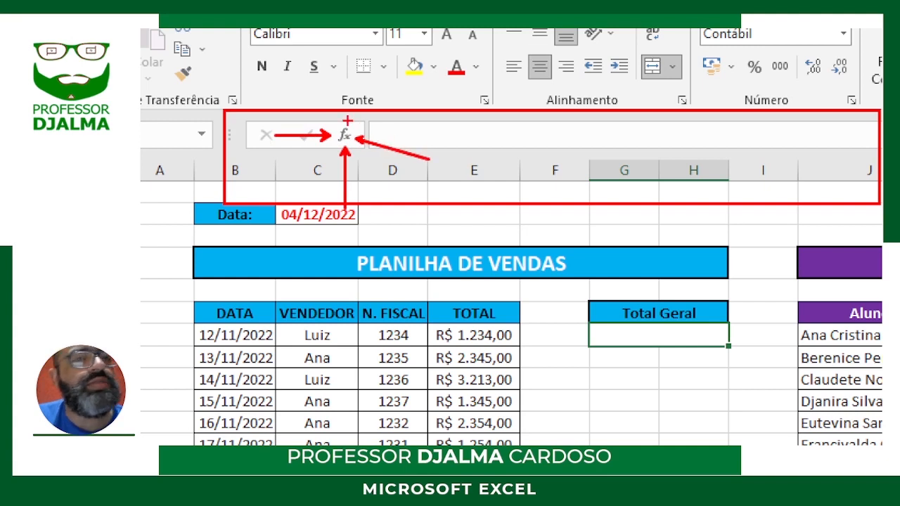
{"action": "left_click_drag", "start_coordinate": [347, 121], "coordinate": [368, 65]}
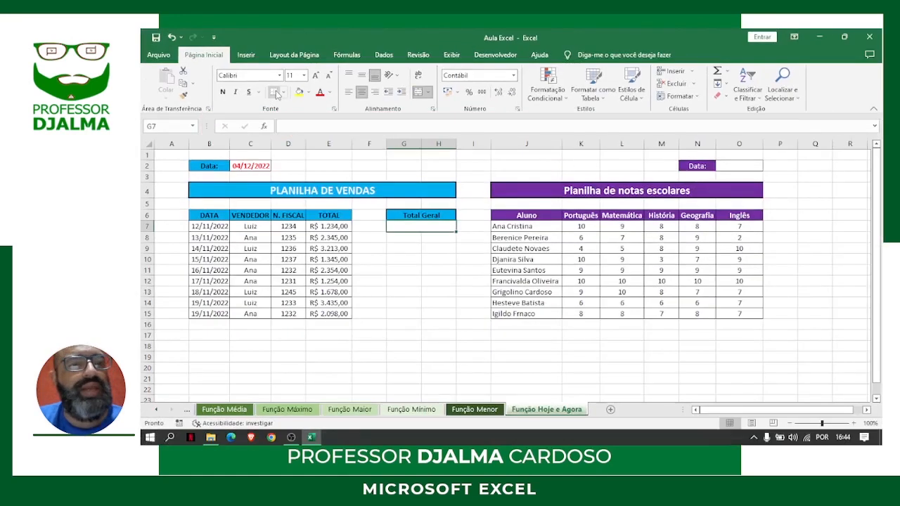
Insert the SOMA function into the Total Geral cell G7 from the recently used functions
{"action": "left_click", "coordinate": [264, 128]}
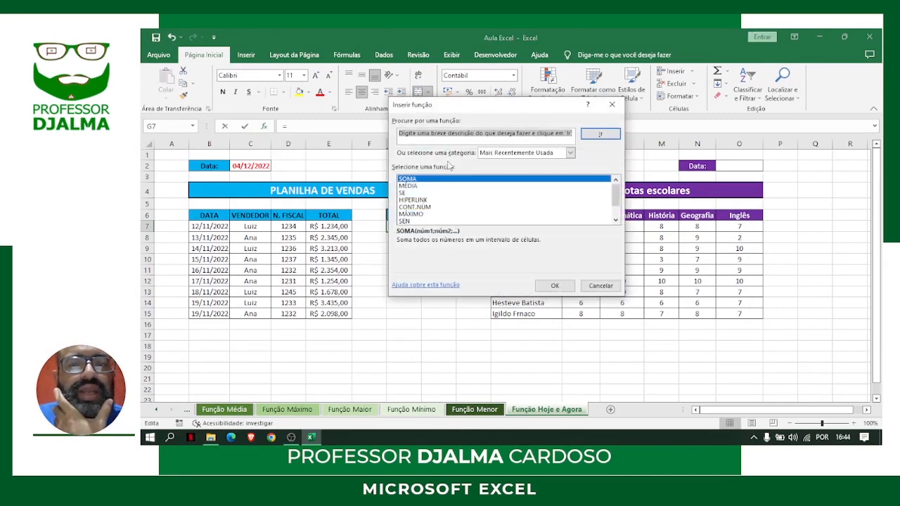
{"action": "left_click", "coordinate": [406, 192]}
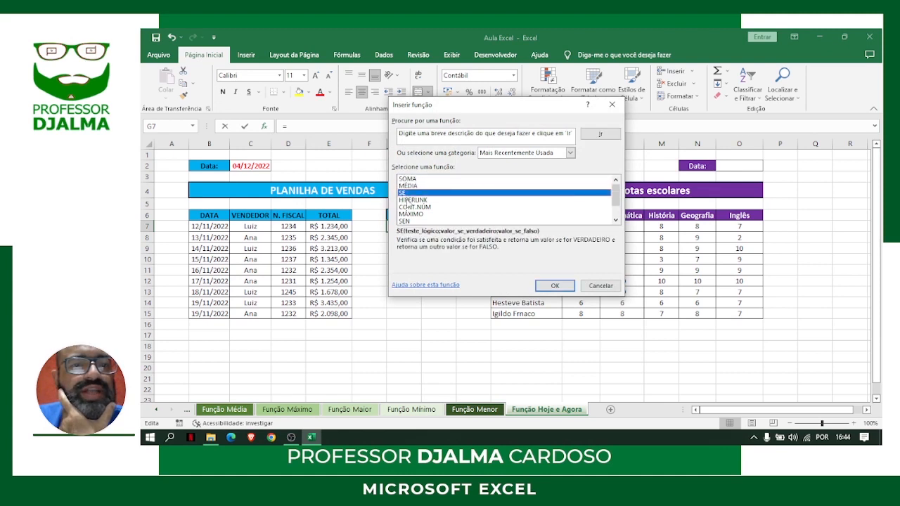
{"action": "left_click", "coordinate": [409, 200]}
{"action": "left_click", "coordinate": [413, 208]}
{"action": "left_click", "coordinate": [413, 214]}
{"action": "left_click", "coordinate": [411, 221]}
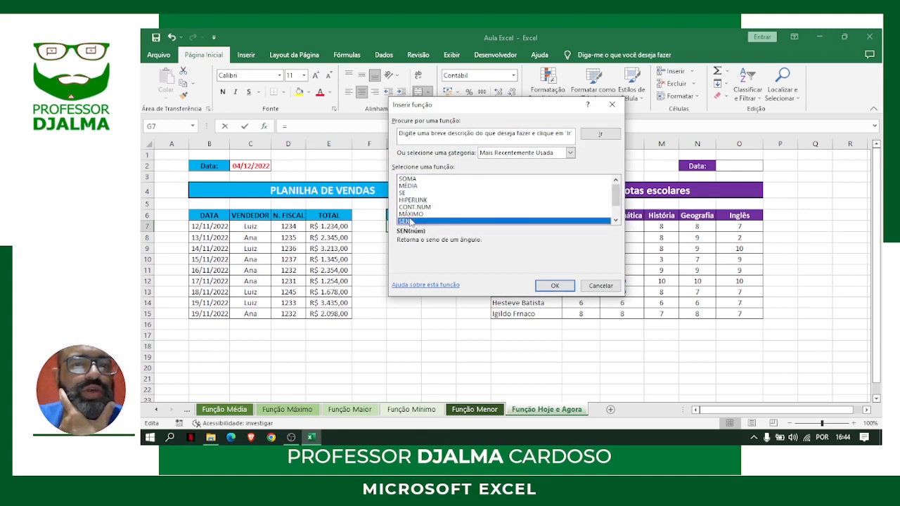
{"action": "mouse_move", "coordinate": [616, 195]}
{"action": "left_mouse_down"}
{"action": "mouse_move", "coordinate": [615, 214]}
{"action": "mouse_move", "coordinate": [615, 194]}
{"action": "left_mouse_up"}
{"action": "left_click", "coordinate": [407, 180]}
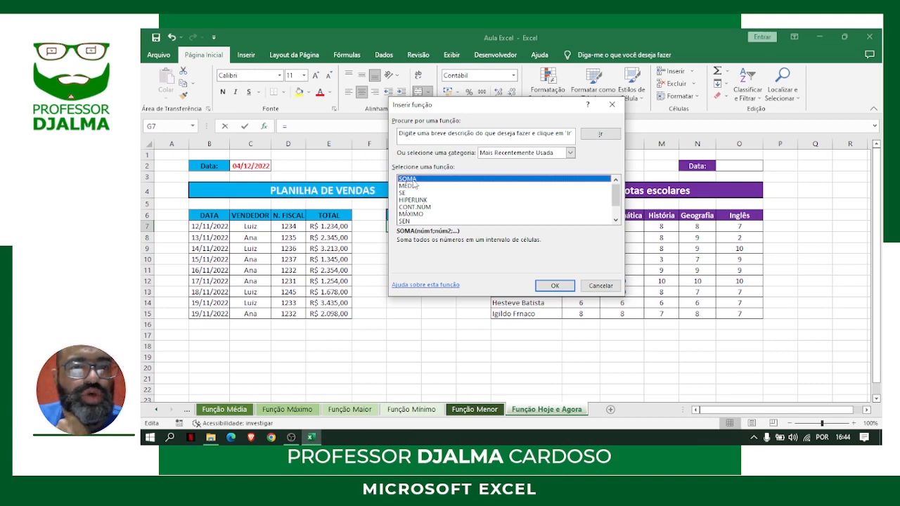
{"action": "left_click", "coordinate": [552, 286]}
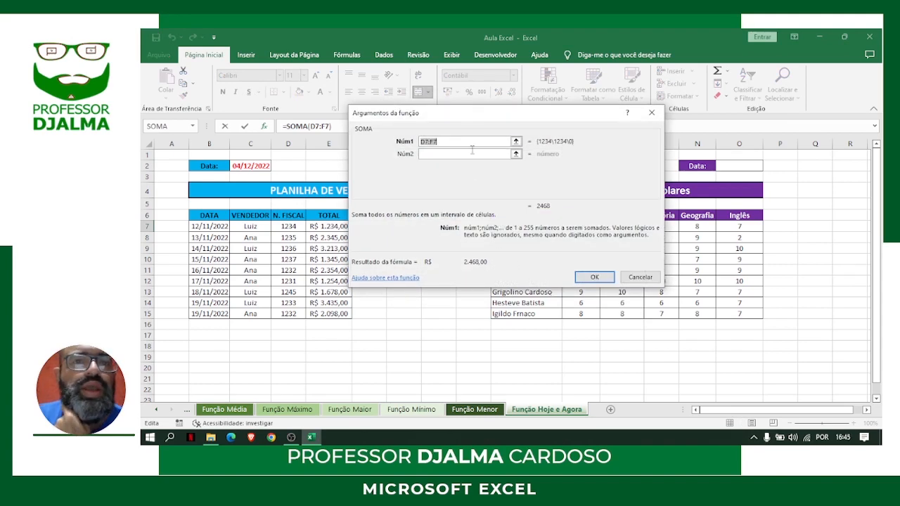
Set the Núm1 argument of SOMA to the sales totals range E7:E15
{"action": "left_click_drag", "start_coordinate": [469, 116], "coordinate": [524, 81]}
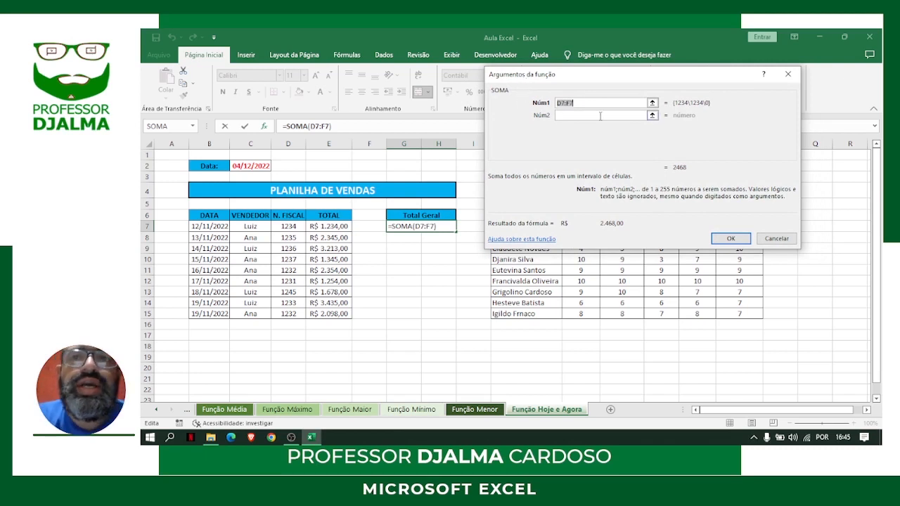
{"action": "left_click", "coordinate": [652, 104]}
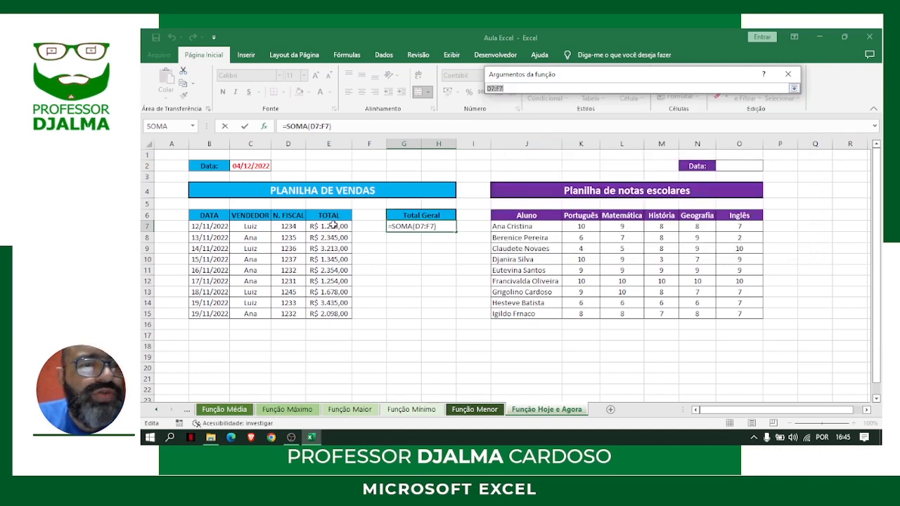
{"action": "left_click_drag", "start_coordinate": [335, 228], "coordinate": [332, 315]}
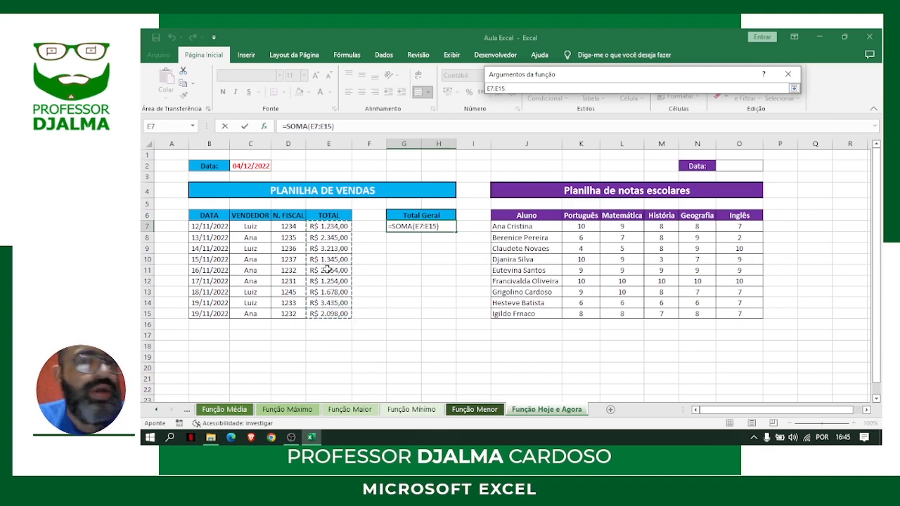
{"action": "left_click", "coordinate": [331, 305]}
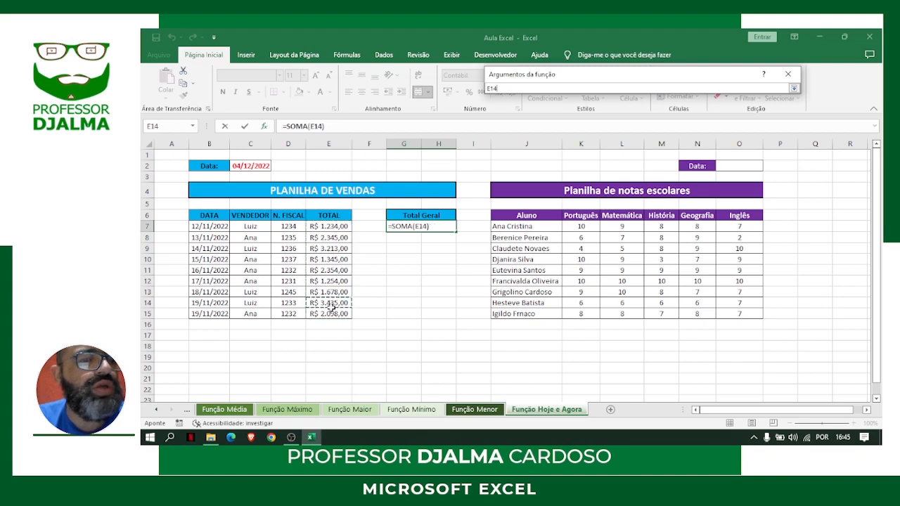
{"action": "left_click_drag", "start_coordinate": [331, 227], "coordinate": [336, 315]}
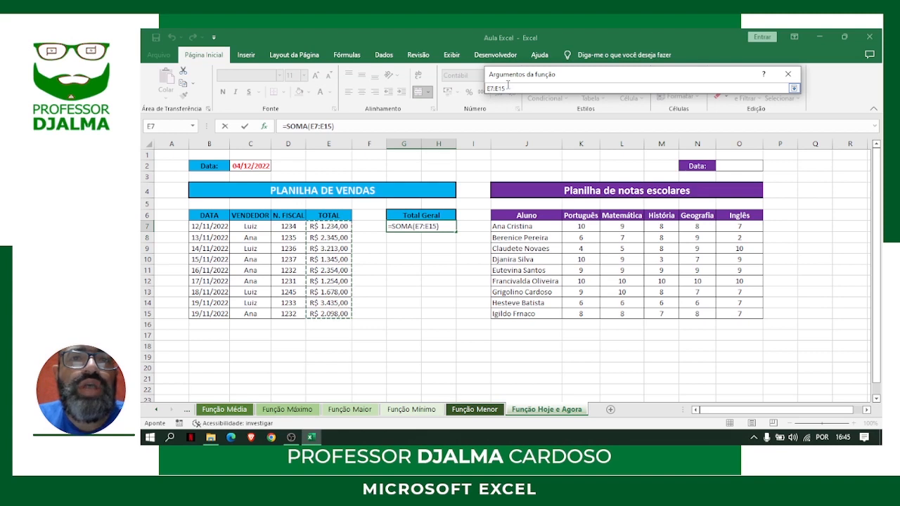
{"action": "left_click_drag", "start_coordinate": [507, 88], "coordinate": [487, 88]}
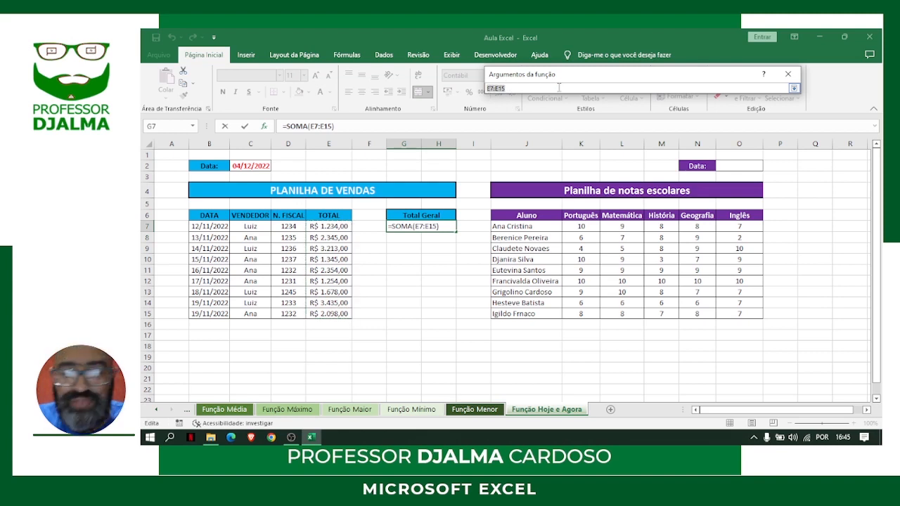
{"action": "key", "text": "Return"}
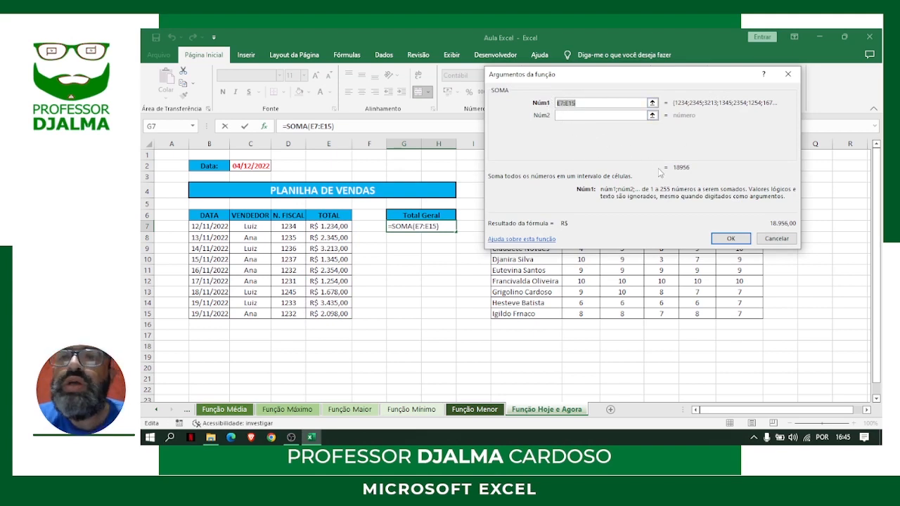
Confirm the SOMA function in G7 and format the cell as bold with a red font
{"action": "left_click_drag", "start_coordinate": [674, 168], "coordinate": [680, 169]}
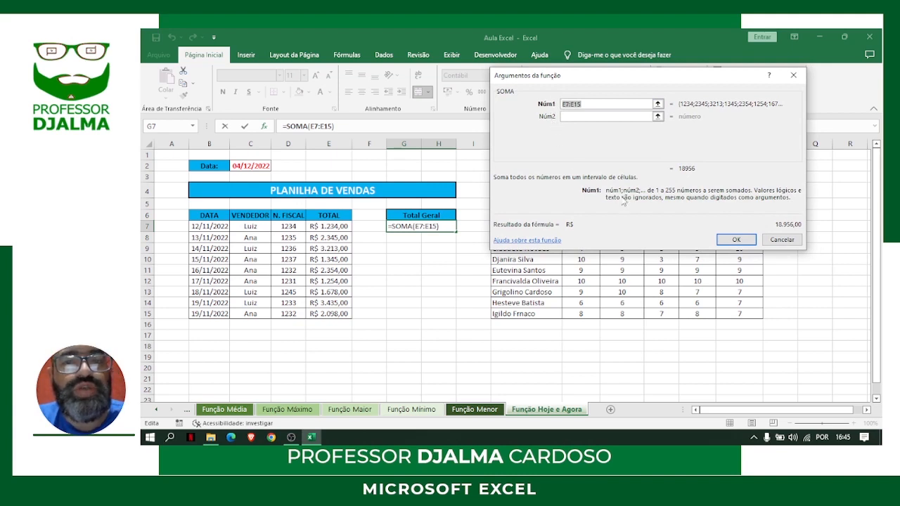
{"action": "left_click", "coordinate": [737, 240]}
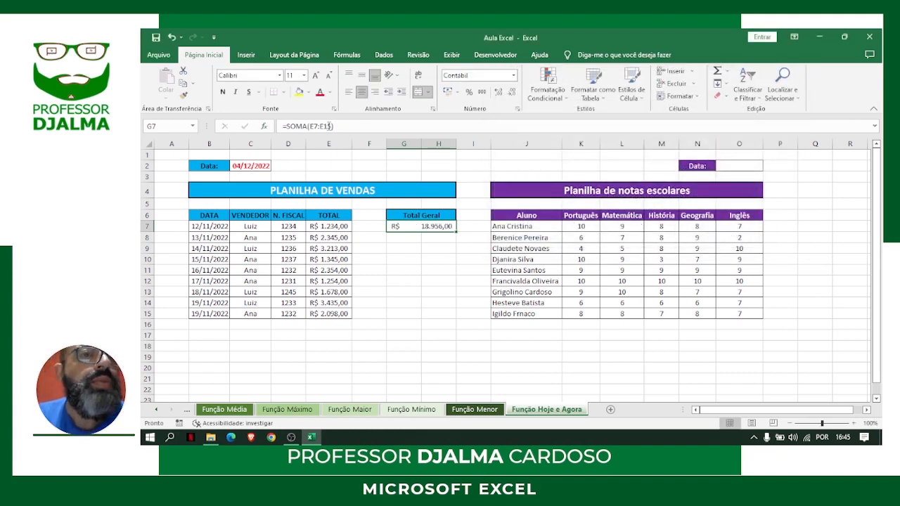
{"action": "left_click", "coordinate": [224, 92]}
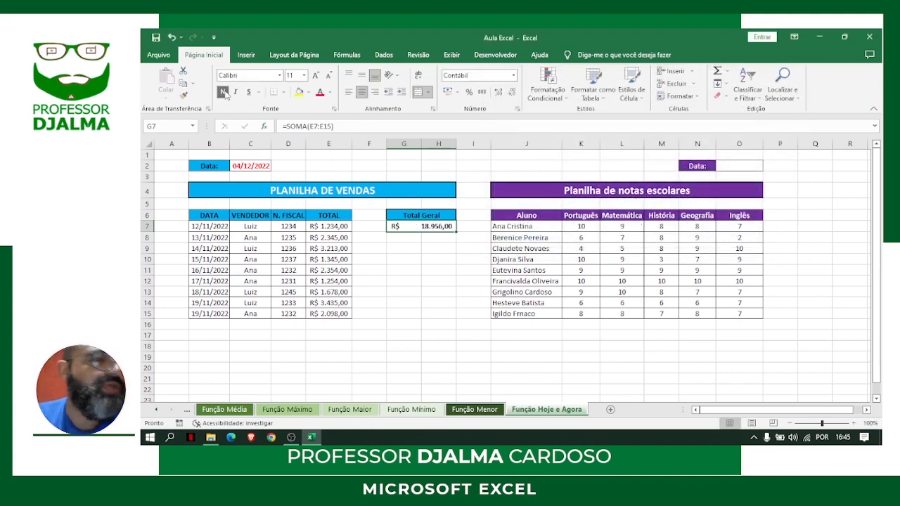
{"action": "left_click", "coordinate": [320, 95]}
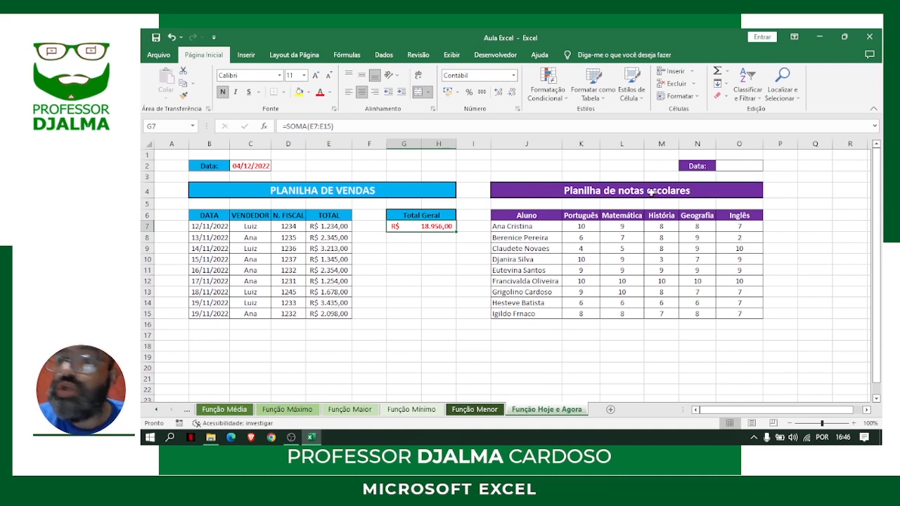
Enter the AGORA function in O2, the Data cell above the school grades table
{"action": "left_click", "coordinate": [740, 166]}
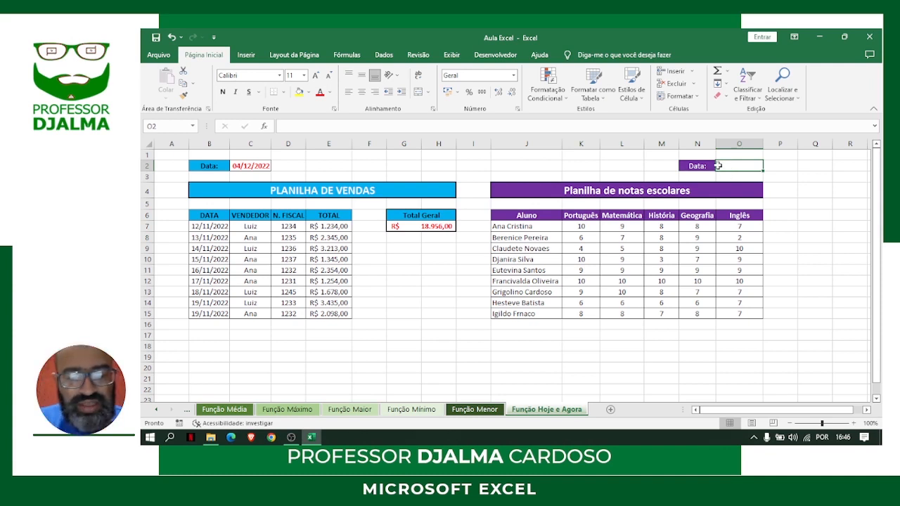
{"action": "type", "text": "=agor"}
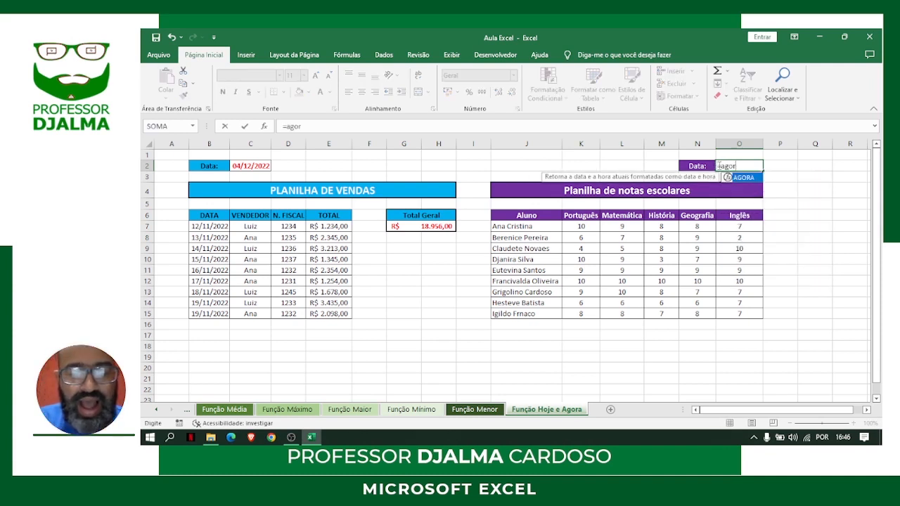
{"action": "type", "text": "a("}
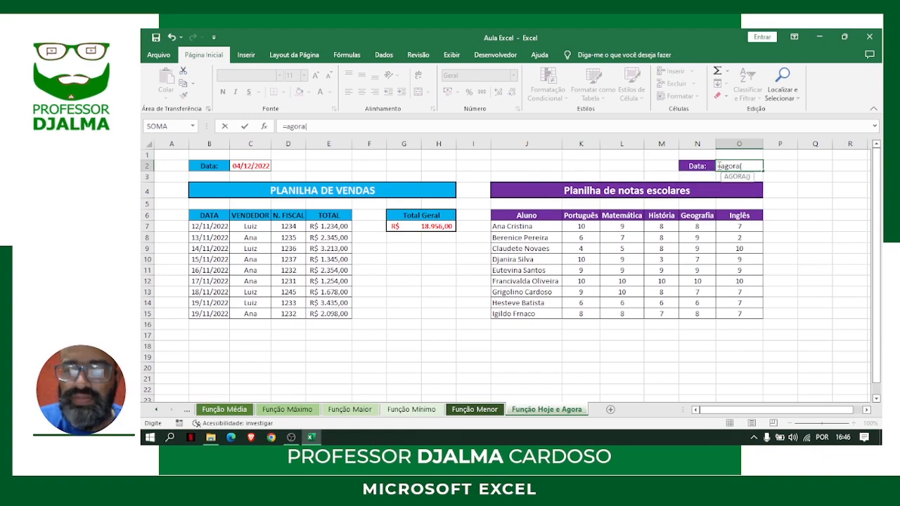